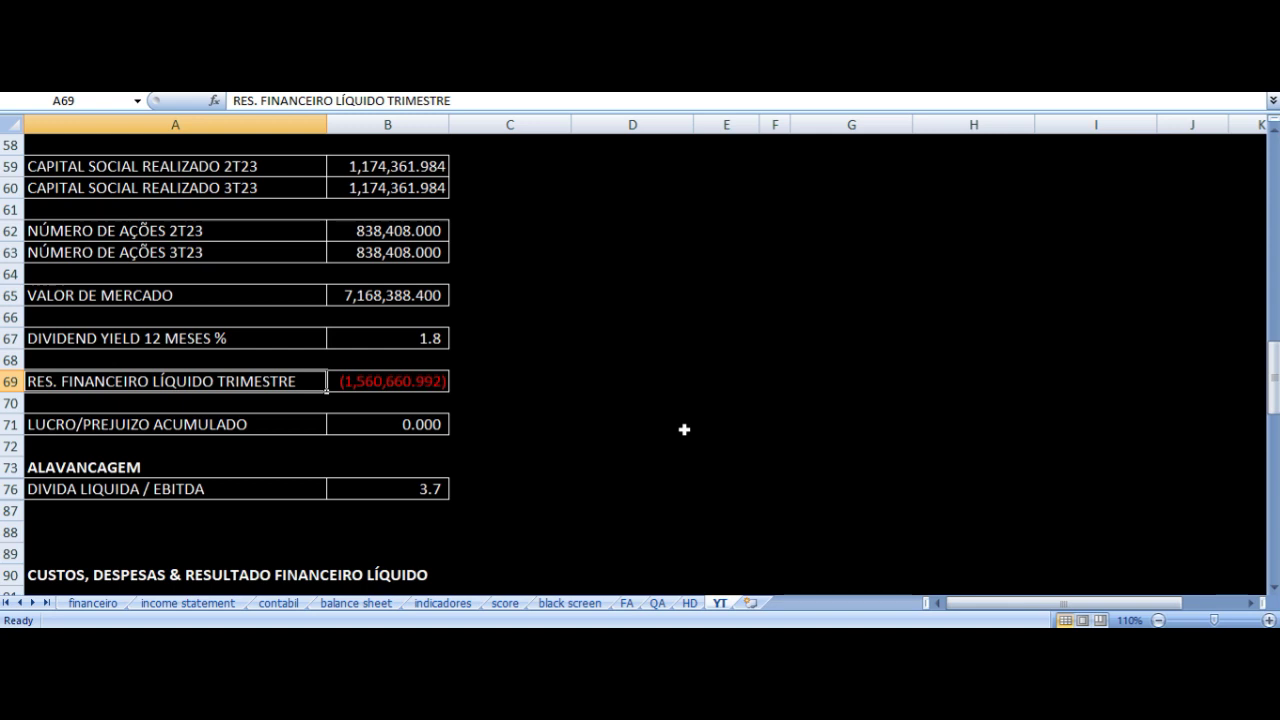
- Review the quarterly net financial result, accumulated profit/loss and DIVIDA LIQUIDA / EBITDA values in rows 69 to 76 of the YT sheet
key("Right")
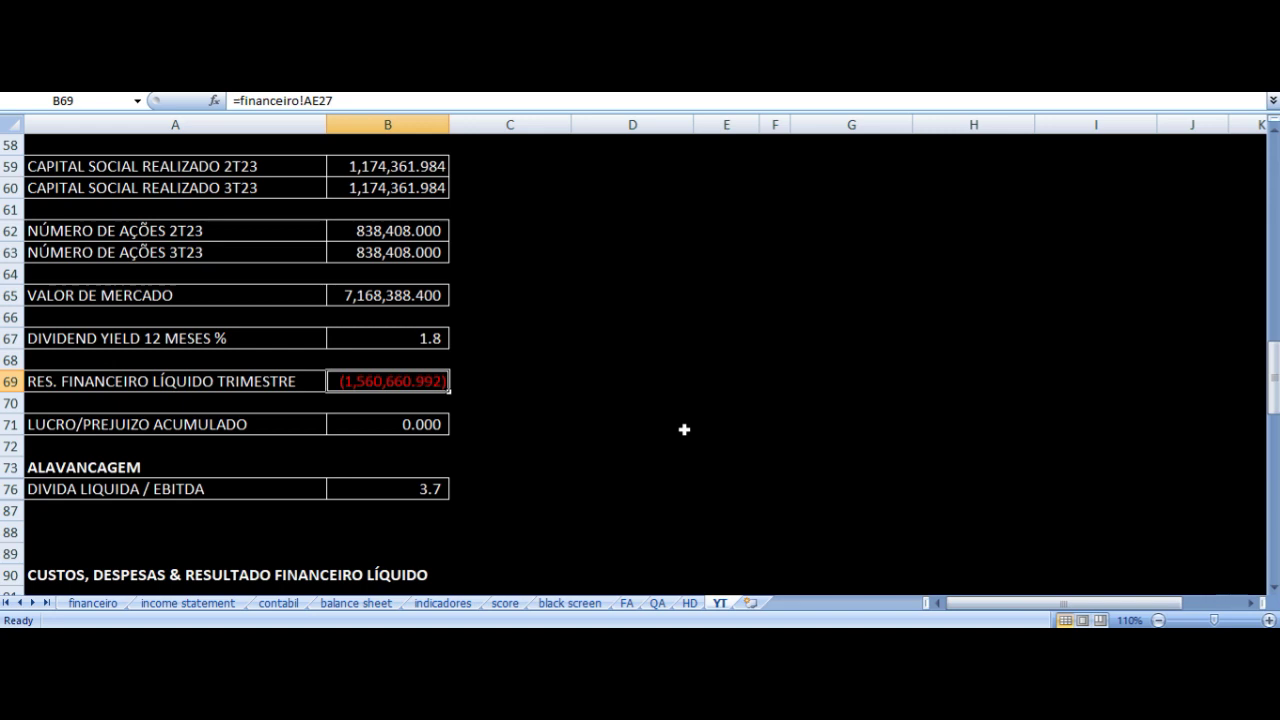
key("Down")
key("Down")
key("Left")
key("Right")
key("Left")
key("Down")
key("Down")
key("Down")
key("Right")
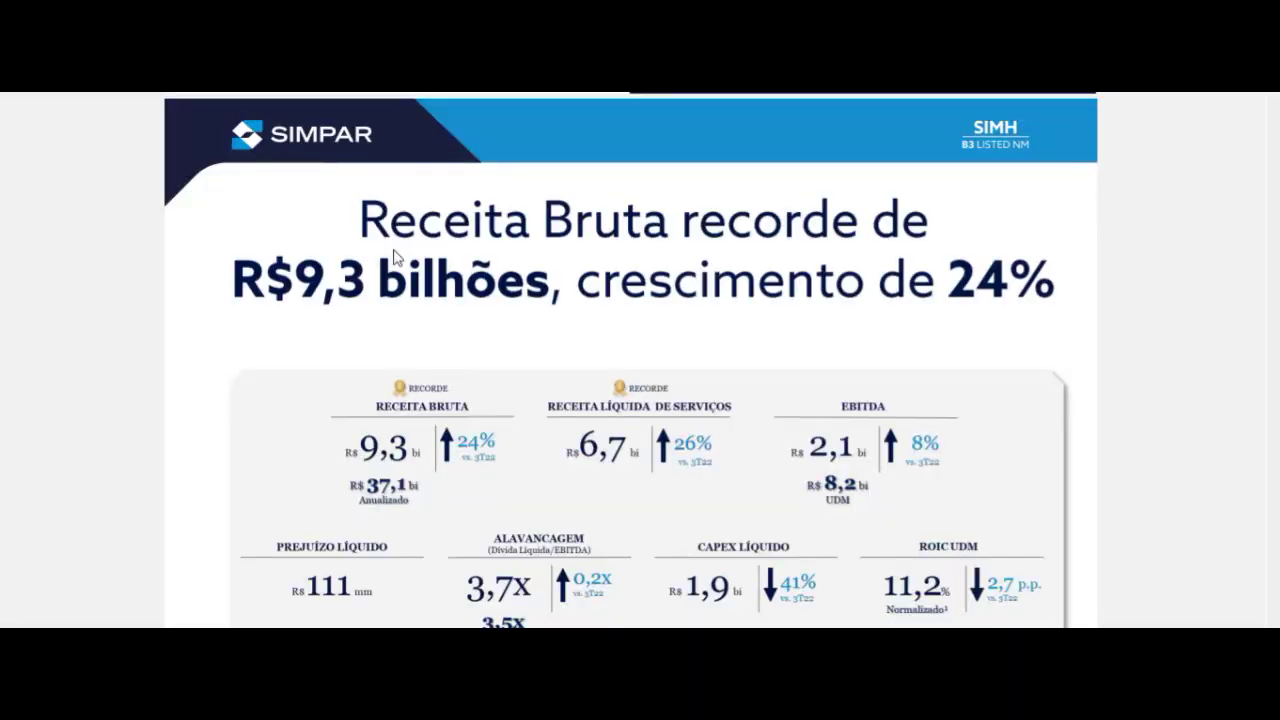
- Read the Alavancagem bullet among the SIMPAR 3T23 earnings release highlights, undoing the highlight made on its Dívida Líquida sobre o EBITDA text
scroll(476, 368, "down", 1)
scroll(476, 368, "down", 4)
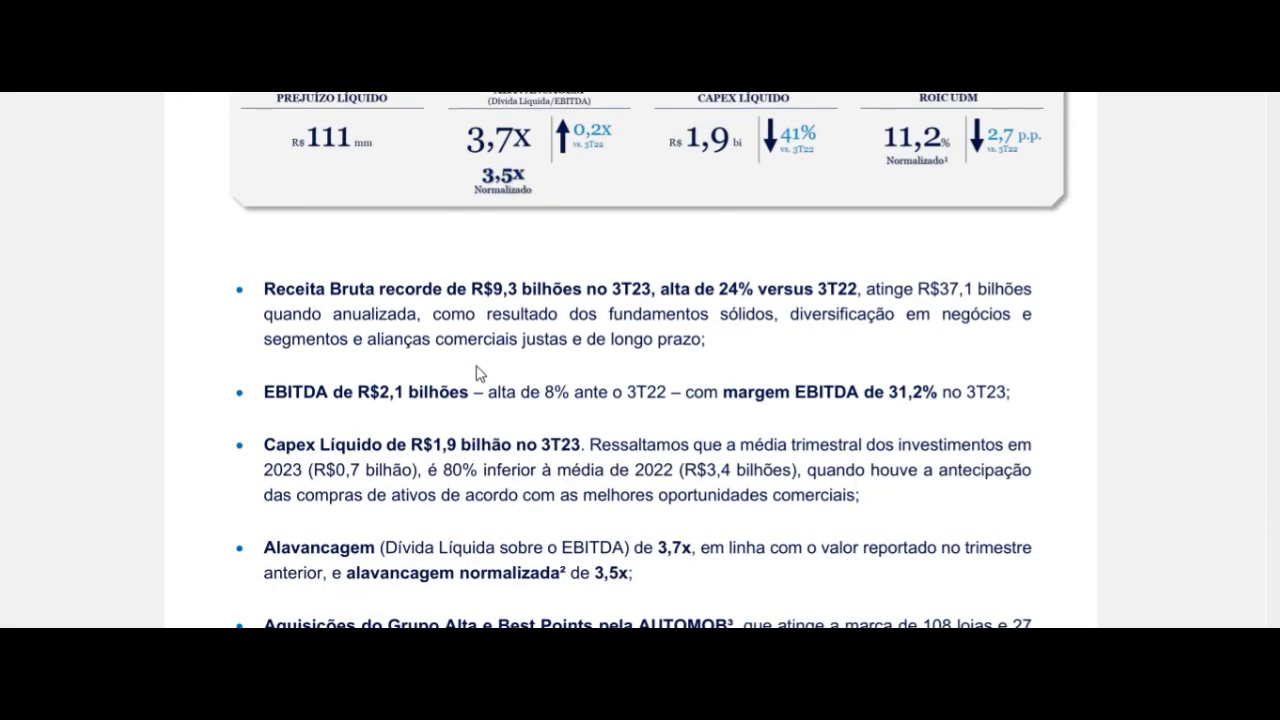
scroll(476, 372, "down", 2)
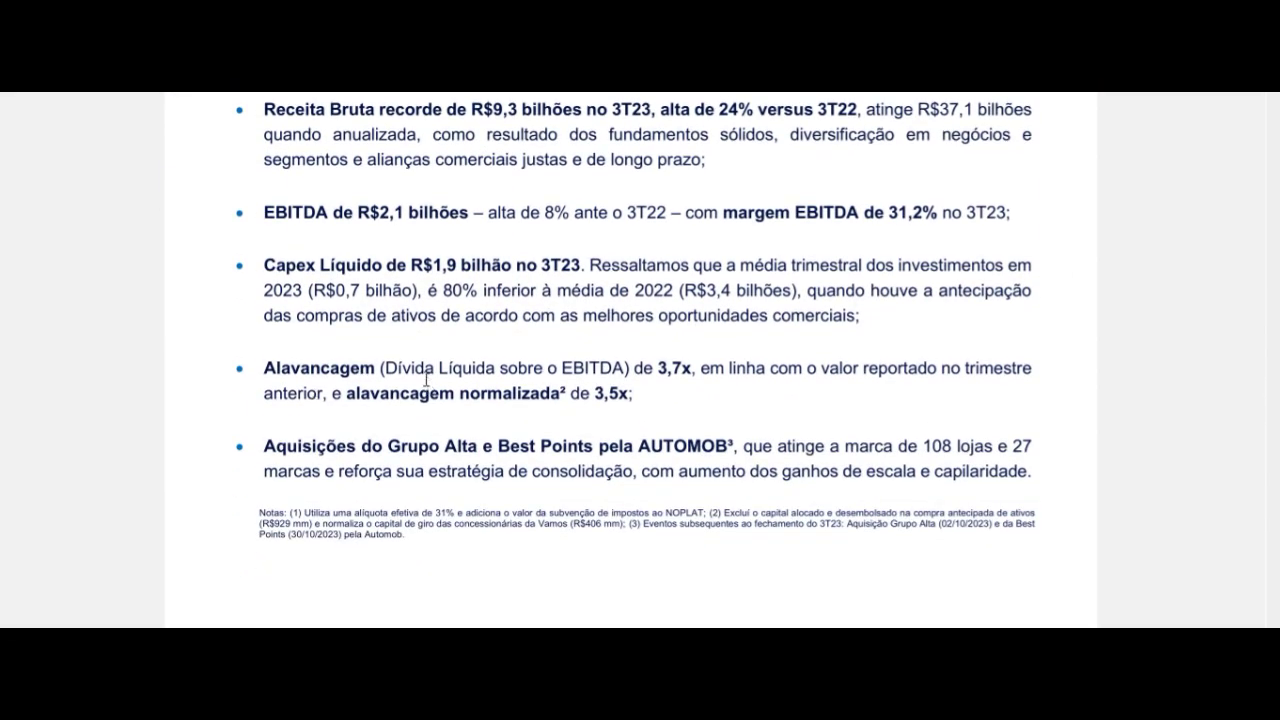
left_click_drag(411, 371, 624, 372)
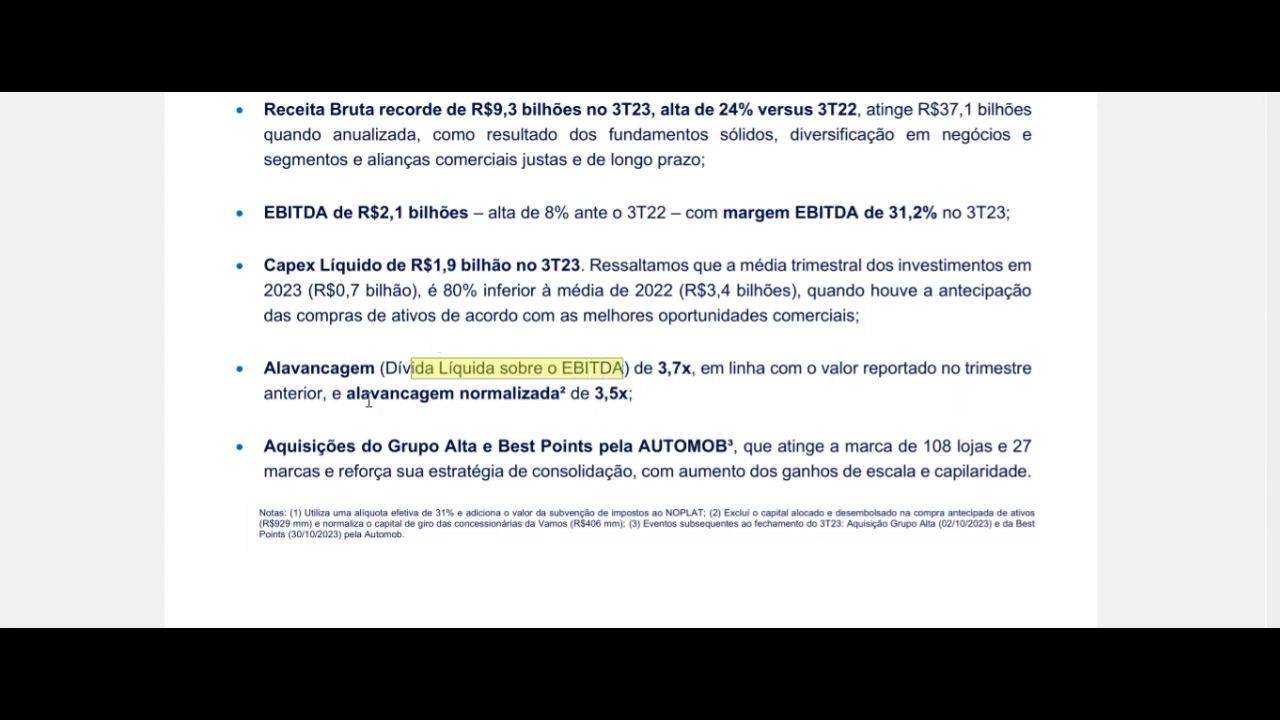
key("ctrl+z")
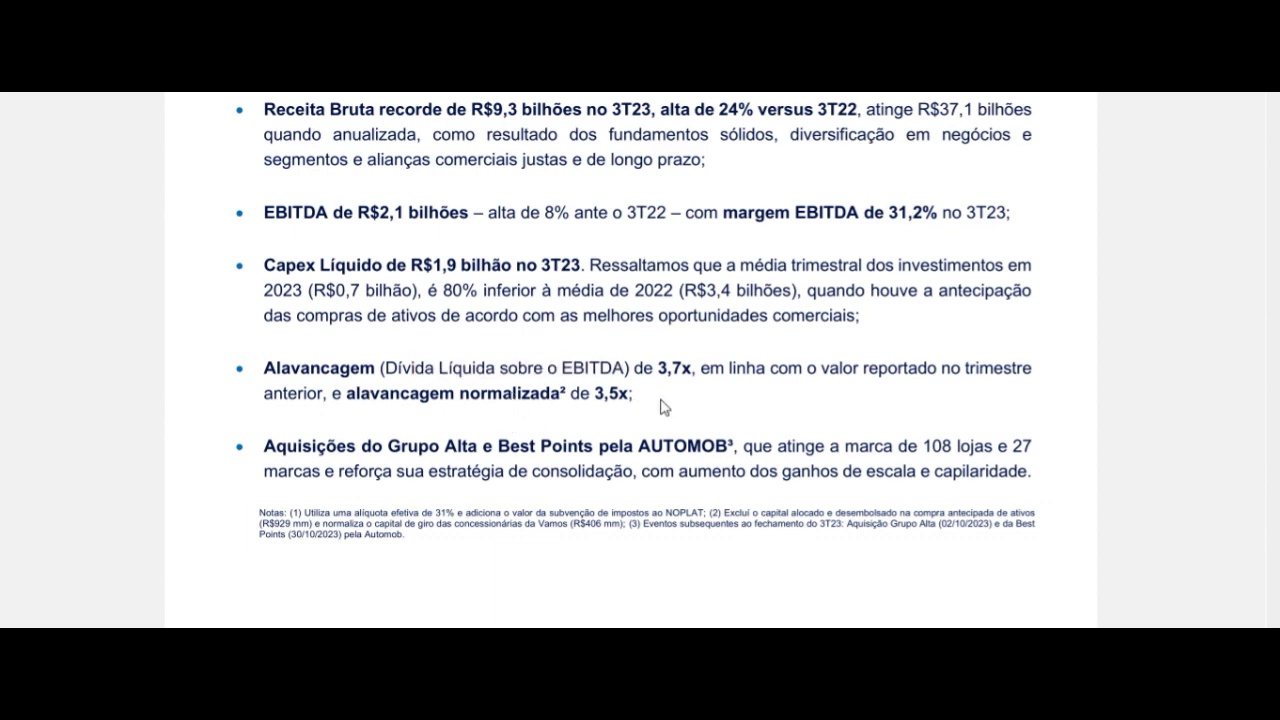
- Examine the 3T23 Dívida líquida / EBITDA bond ratio against its covenant in the Indicadores de Alavancagem table, and return to the Excel workbook
scroll(520, 252, "down", 15)
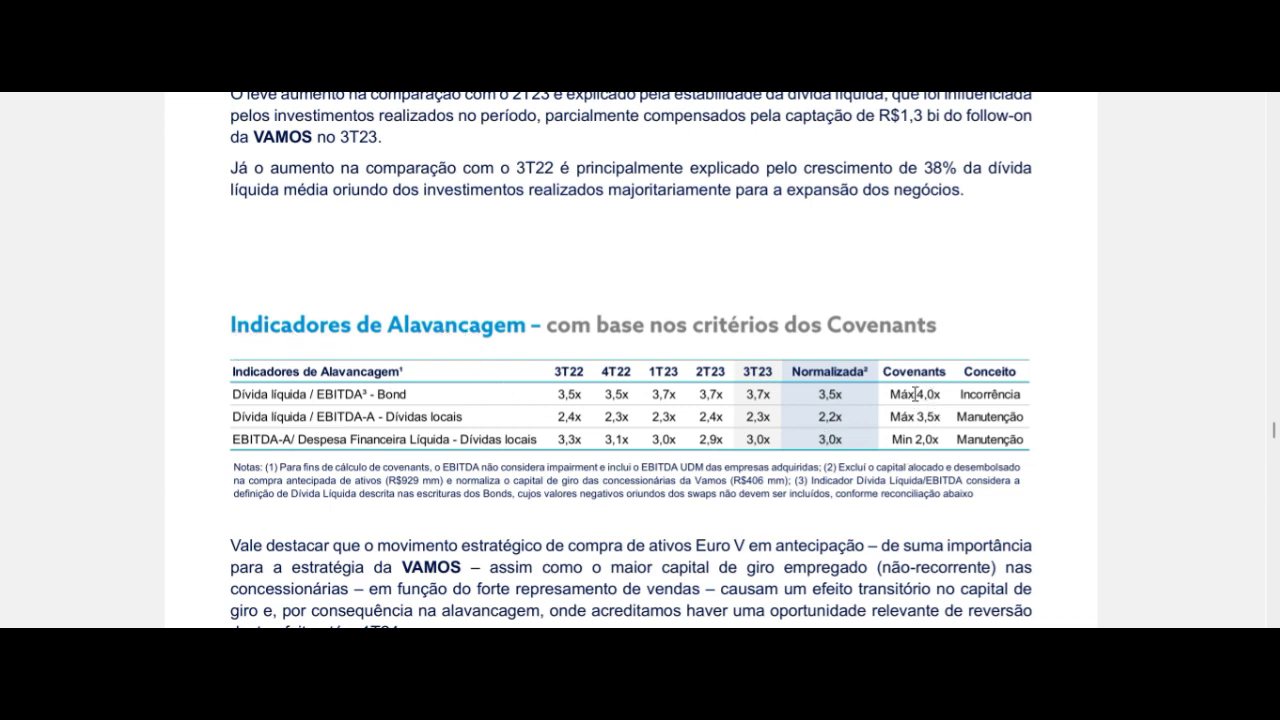
left_click_drag(746, 394, 770, 398)
key("alt+Tab")
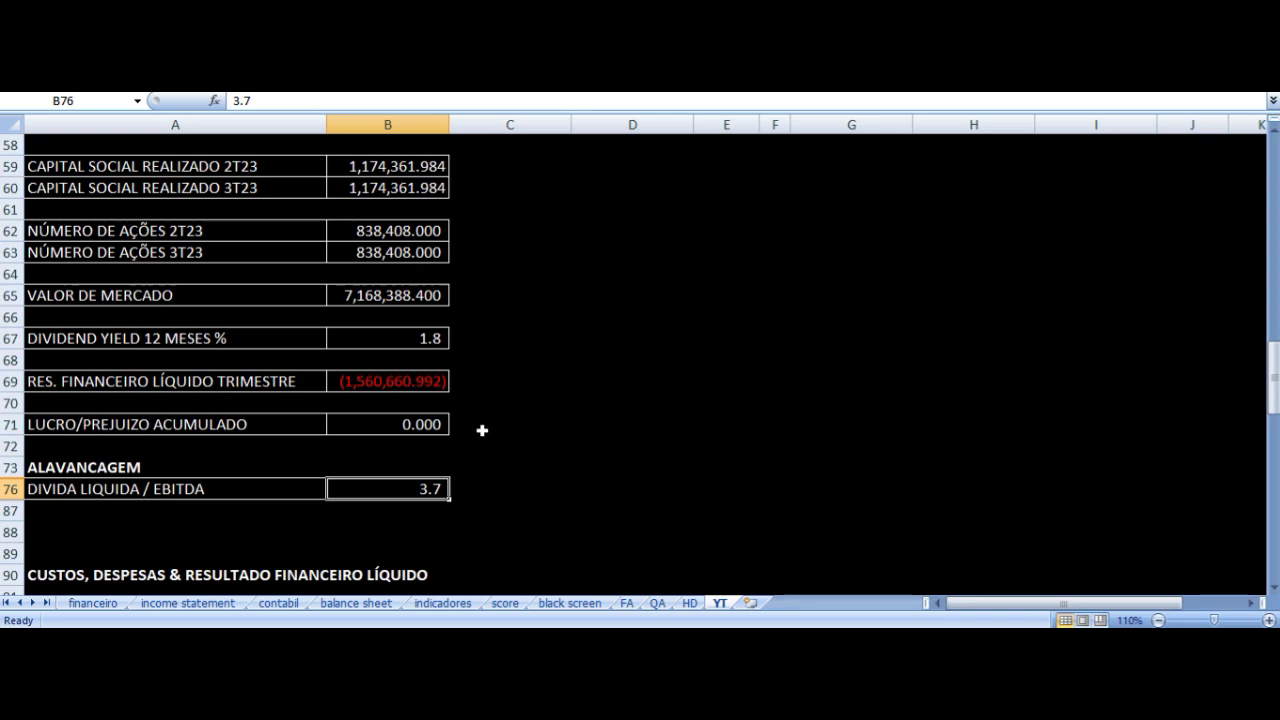
- Examine the RECEITA LIQUIDA variation in R$ and percent between 3T22 and 3T23 in the costs and expenses table
scroll(482, 430, "down", 3)
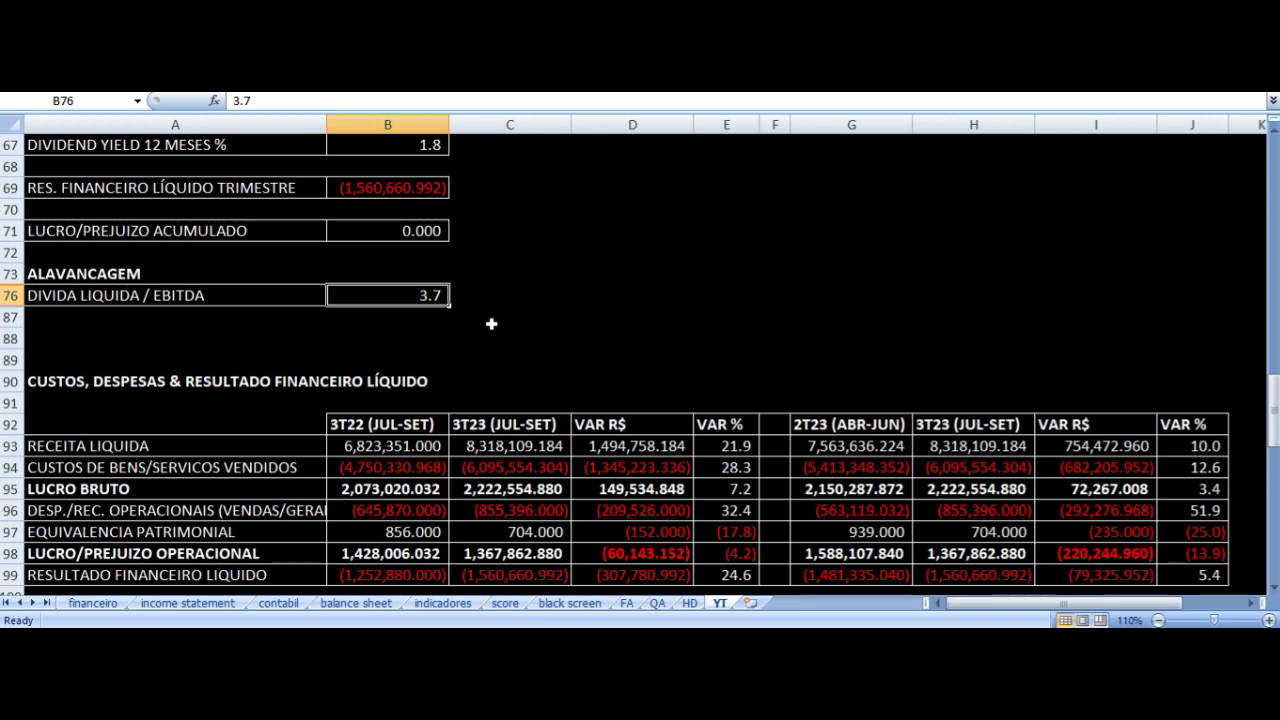
scroll(491, 323, "down", 2)
scroll(491, 323, "down", 2)
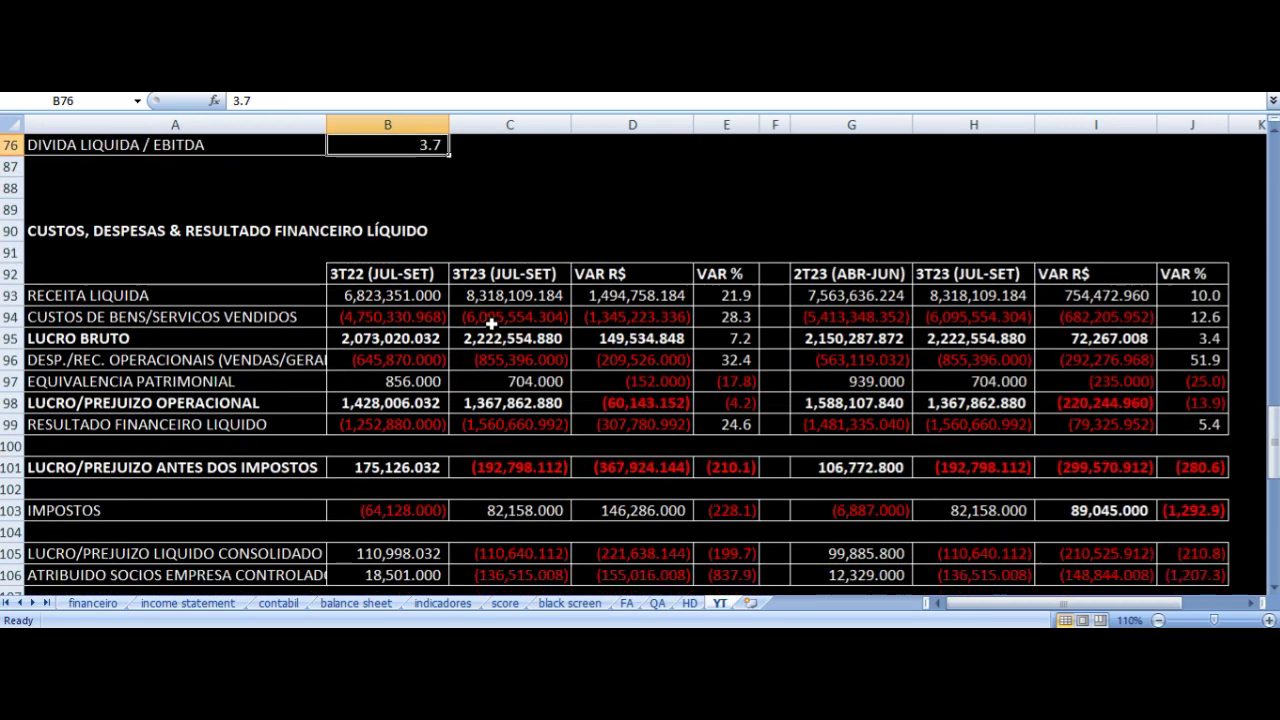
scroll(483, 228, "down", 1)
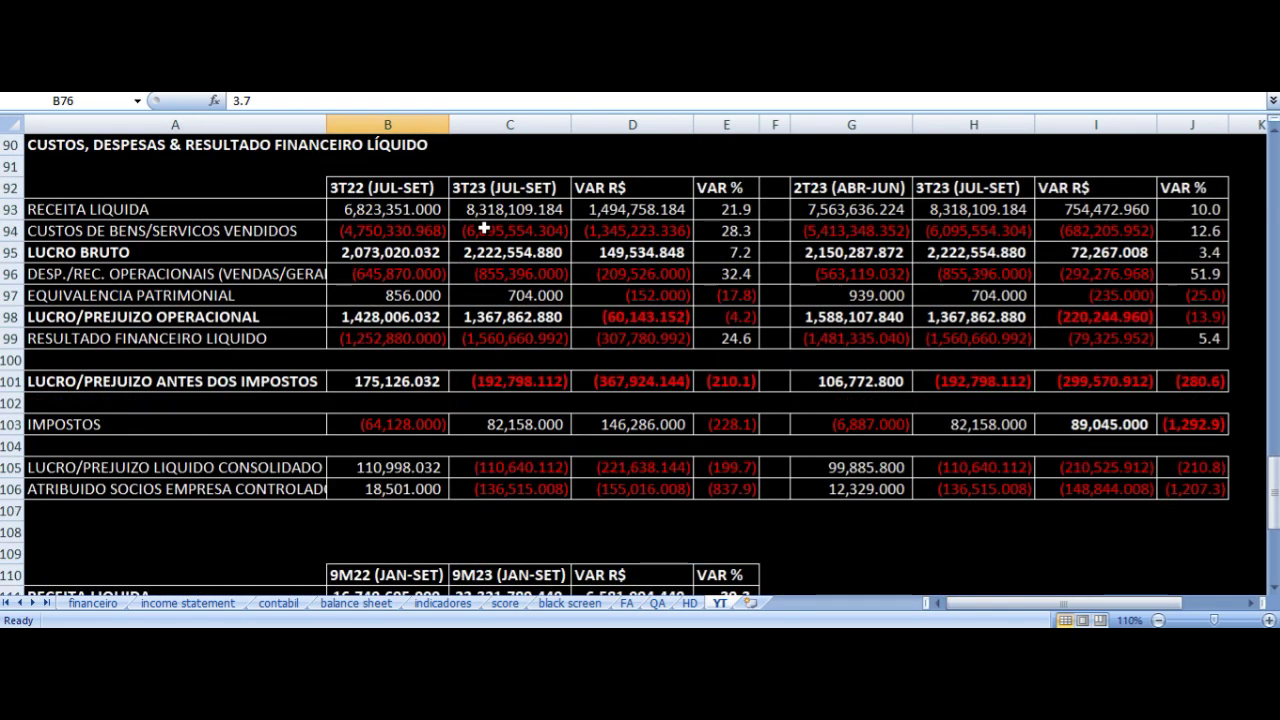
scroll(483, 228, "up", 1)
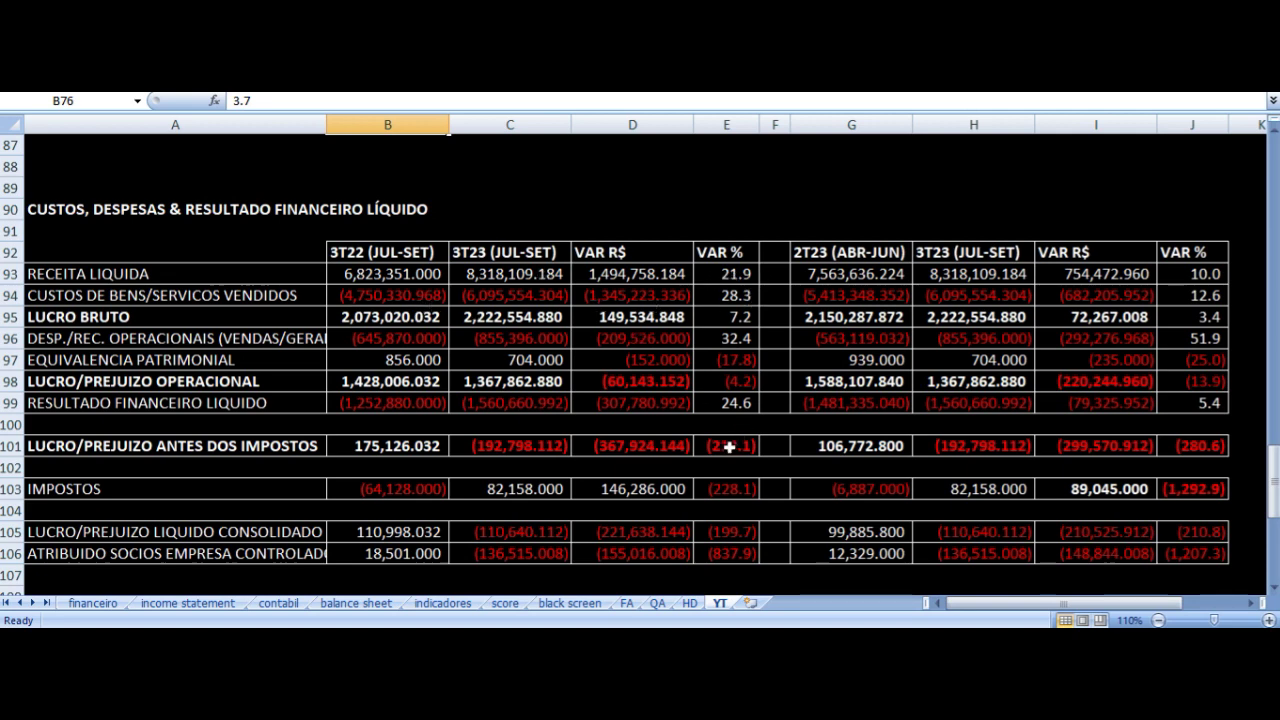
left_click(606, 274)
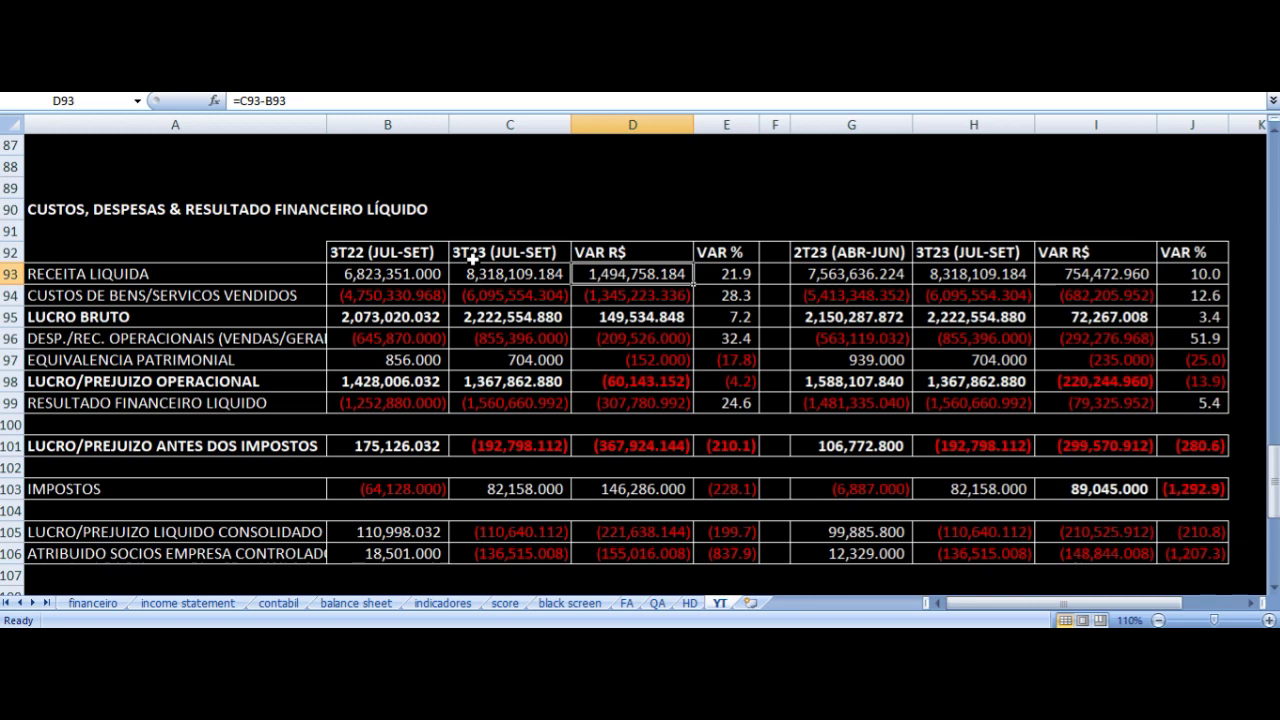
left_click(728, 274)
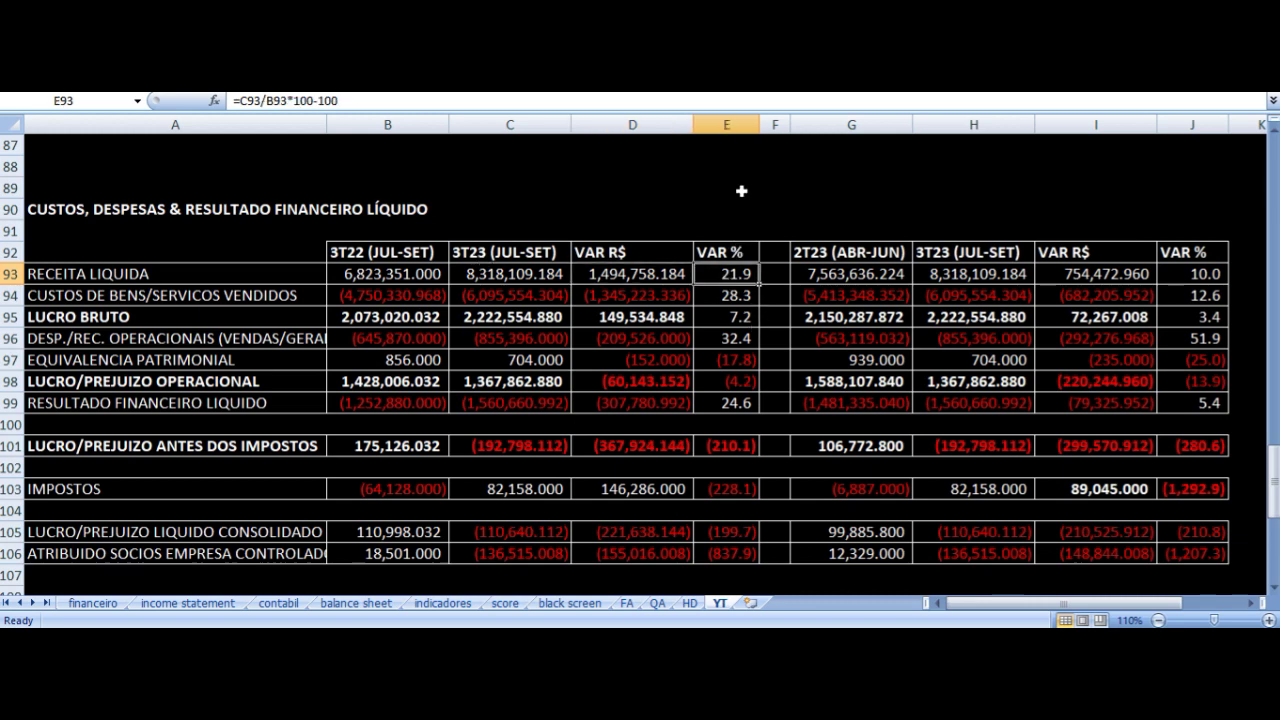
- Check the R$ variation of CUSTOS DE BENS/SERVICOS VENDIDOS against the 3T22 and 3T23 net revenue figures
key("Down")
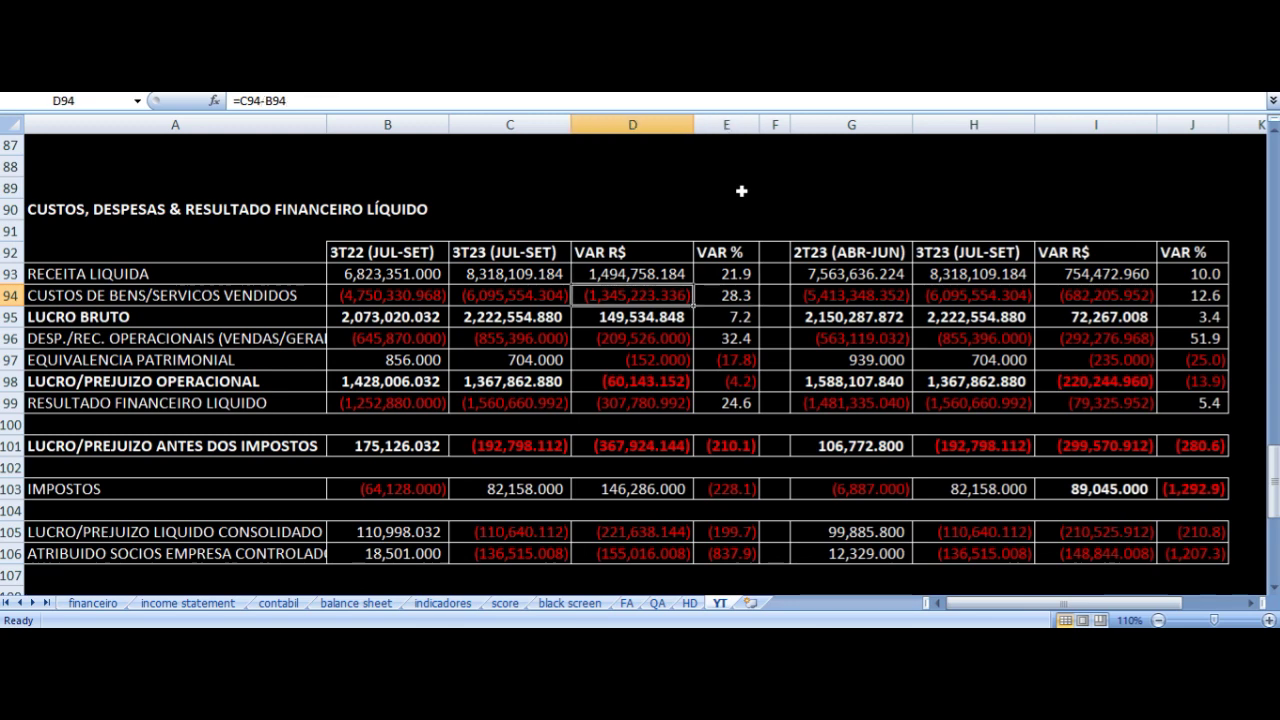
key("Left")
key("Up")
key("Left")
key("Left")
key("Left")
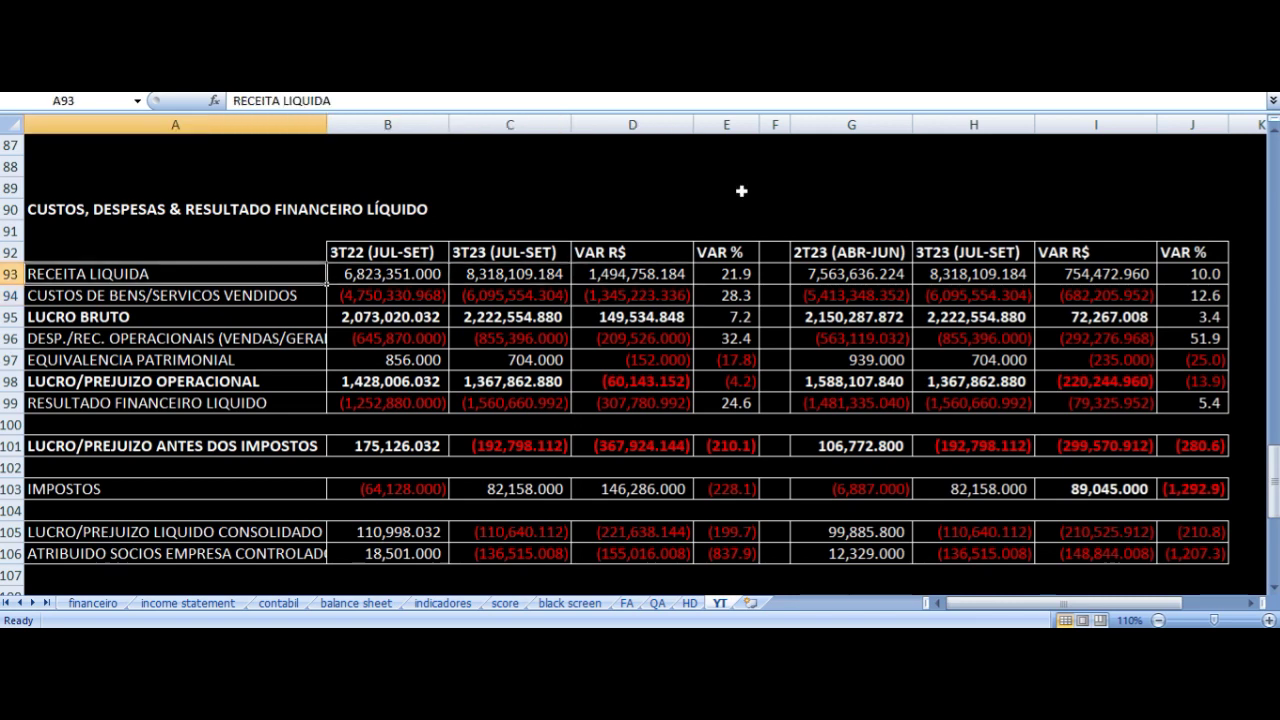
key("Right")
key("Right")
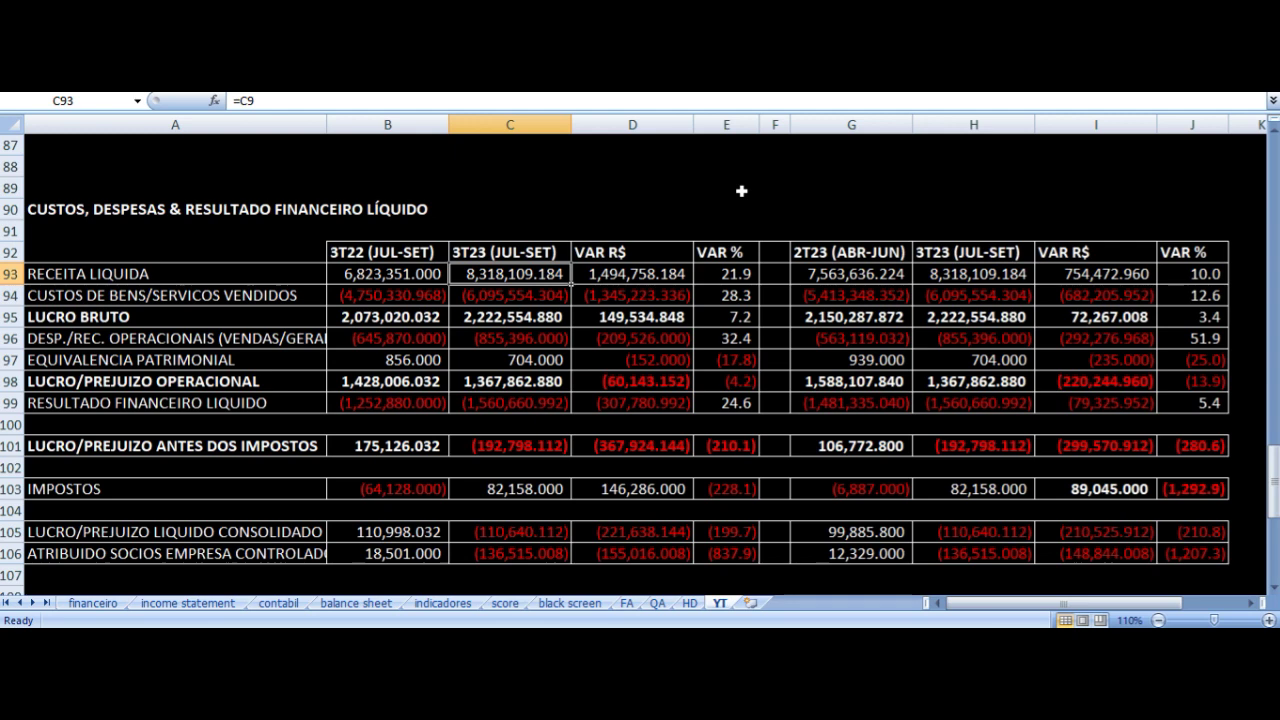
- Compare the 3T22 and 3T23 amounts in the CUSTOS DE BENS/SERVICOS VENDIDOS row
key("Down")
key("Left")
key("Left")
key("Right")
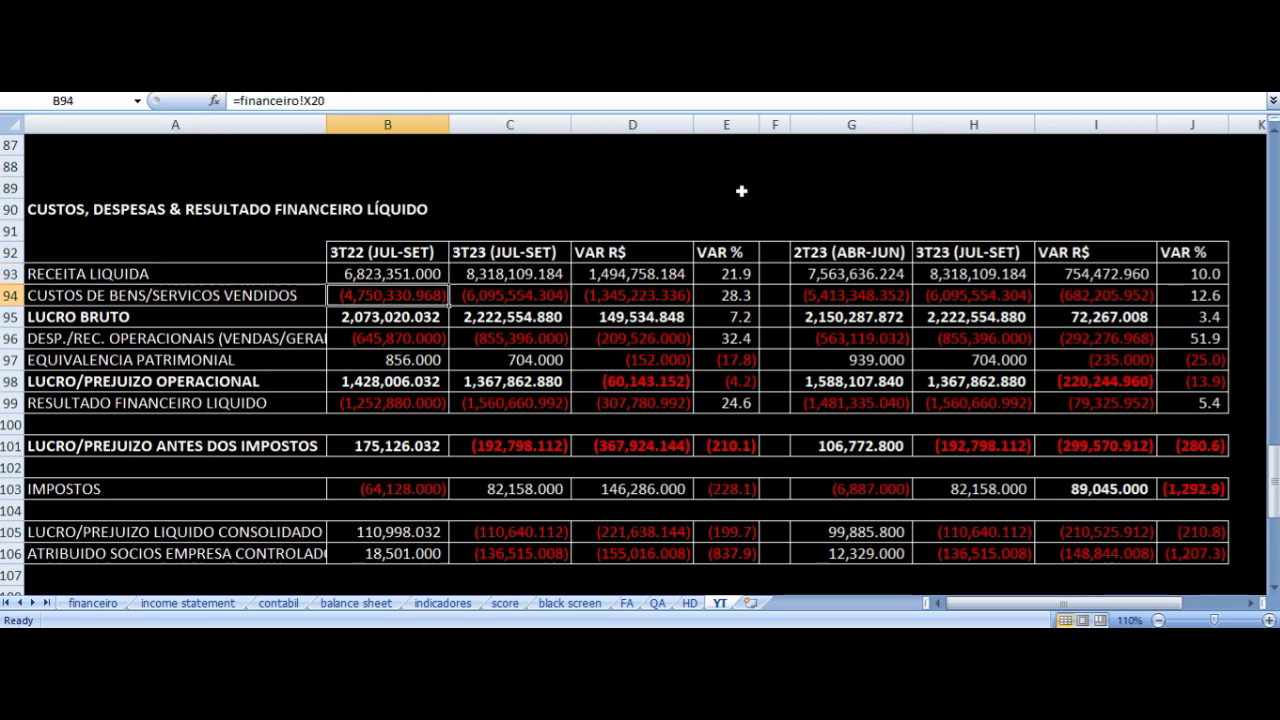
key("Right")
- Review the LUCRO BRUTO row across 3T22, 3T23 and its R$ and percentage variations
key("Down")
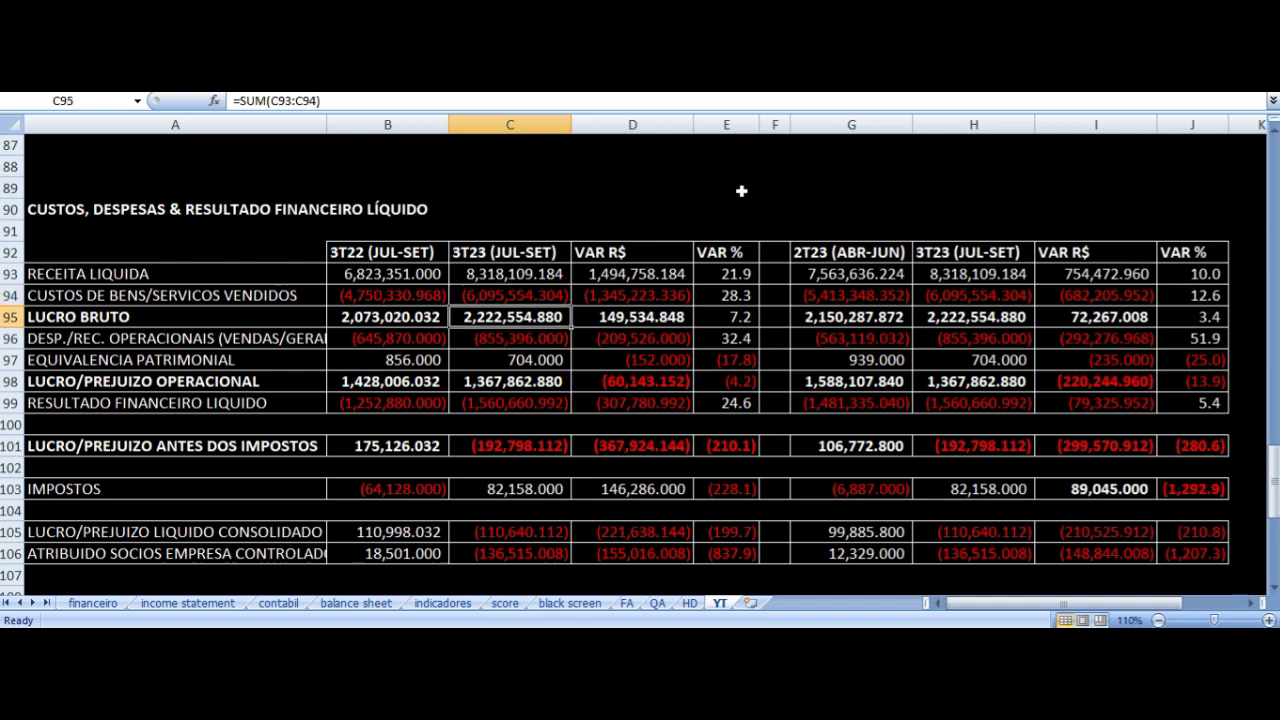
key("Right")
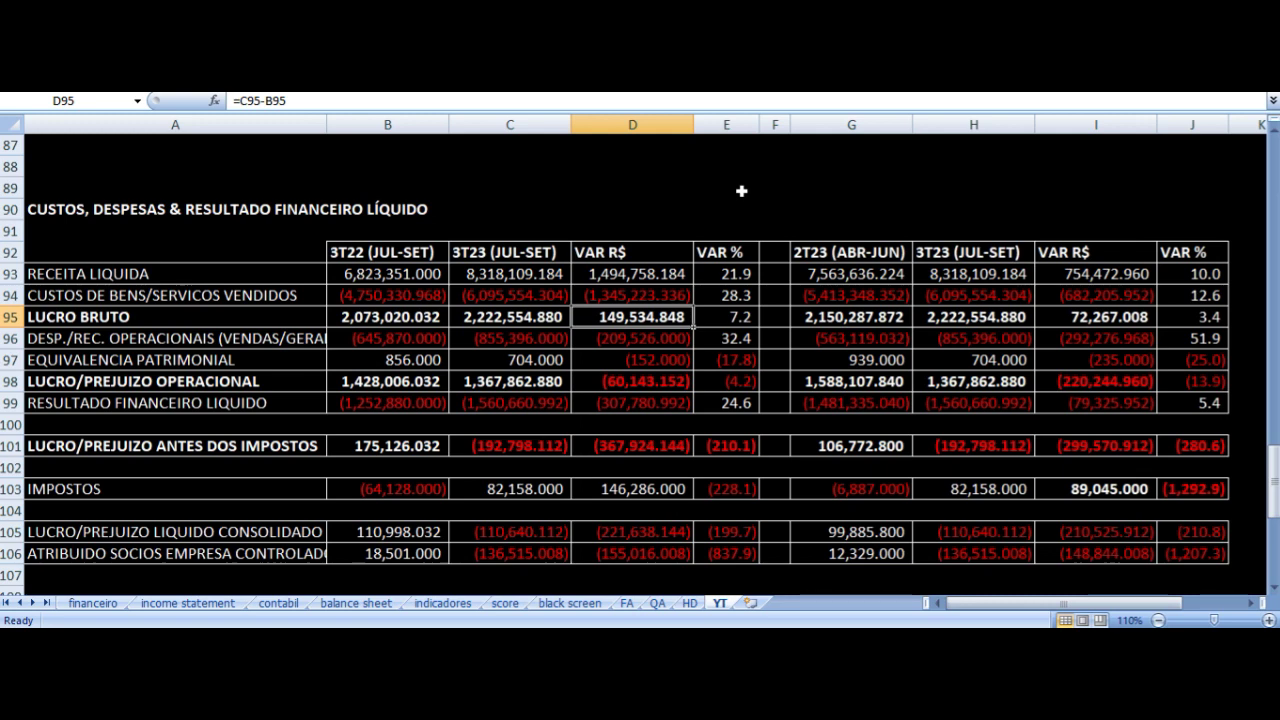
key("Right")
key("Left")
key("Left")
key("Left")
key("Left")
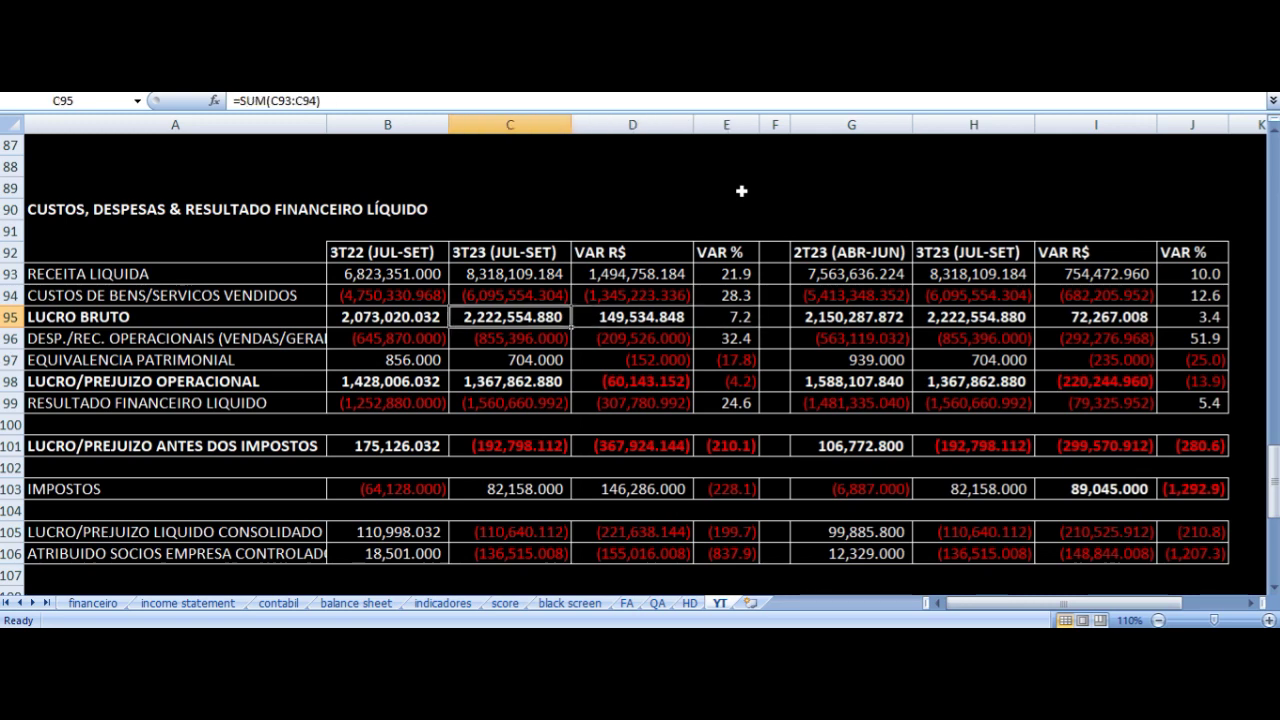
- Review the operating expenses/revenues row 96 for 3T22 and 3T23 with its percentage and R$ variations
key("Down")
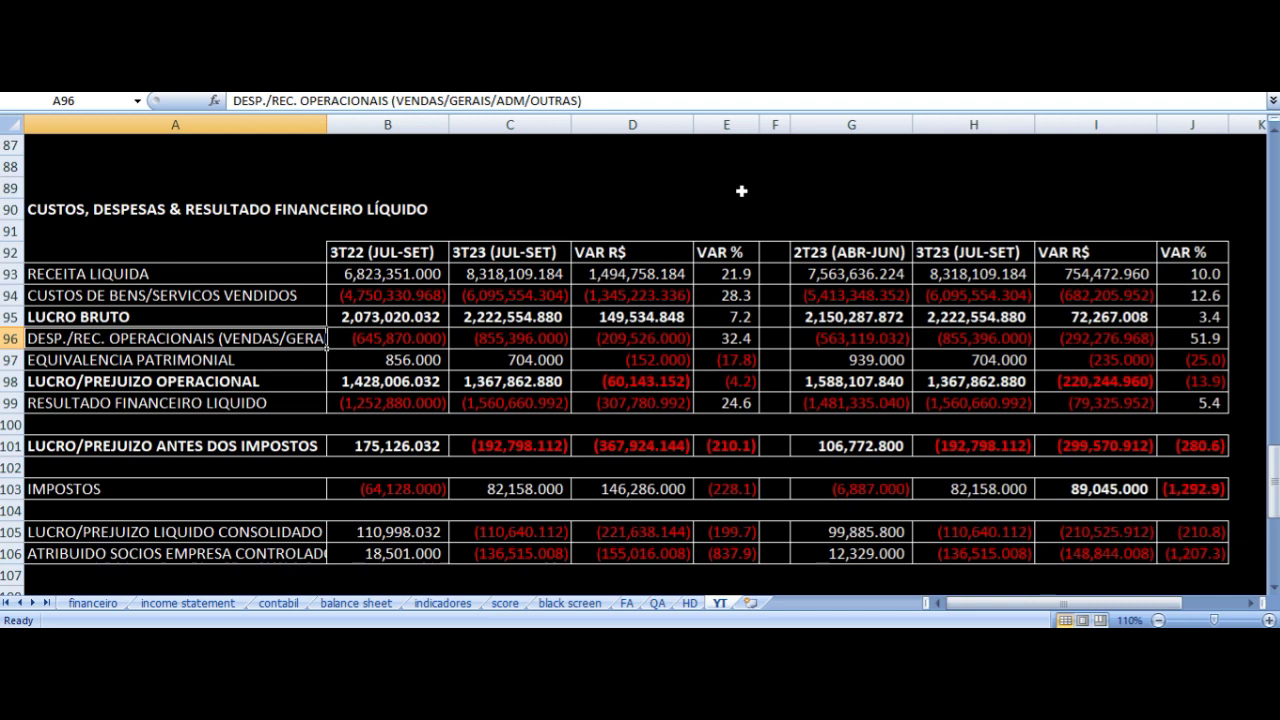
key("Right")
key("Right")
key("Right")
key("Right")
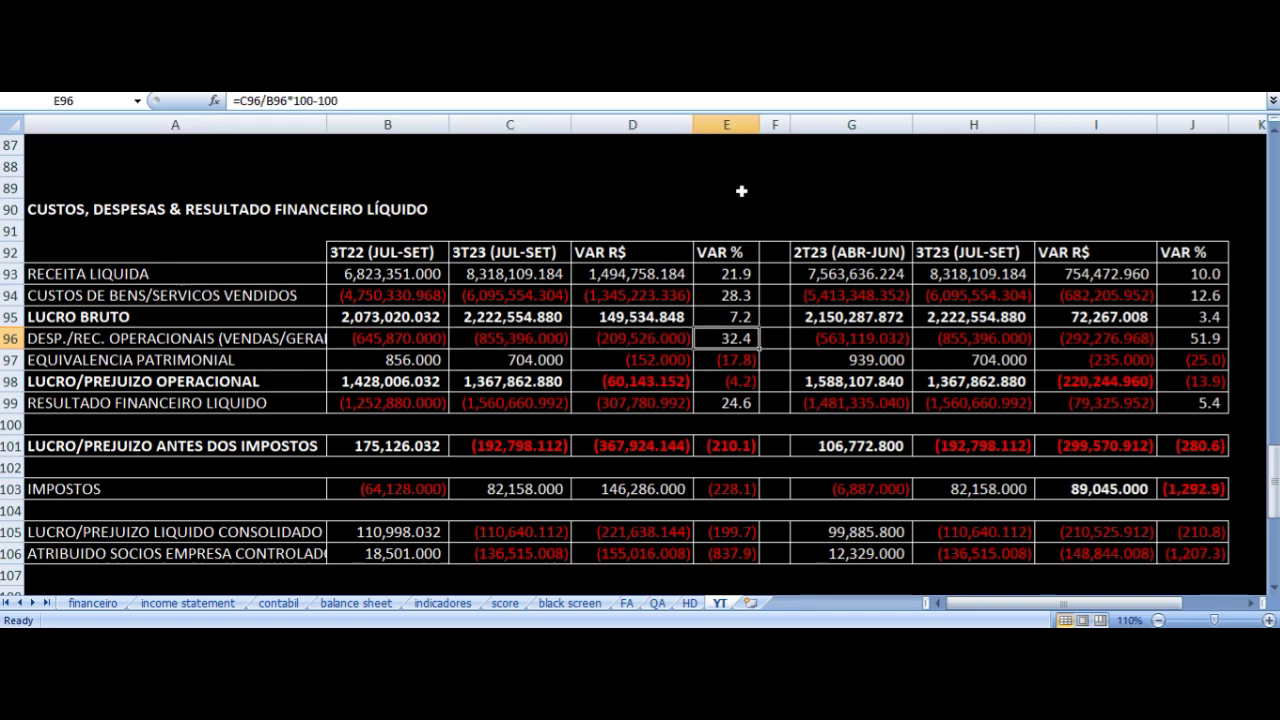
key("Left")
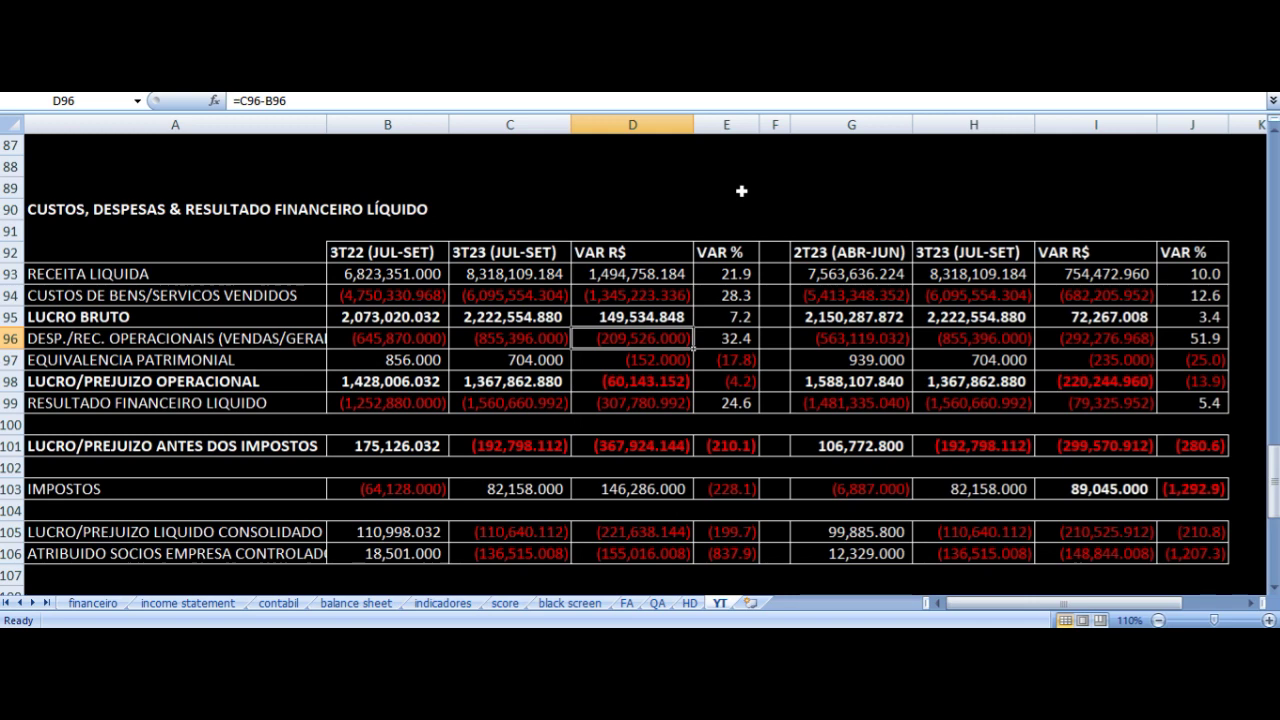
- Review the EQUIVALENCIA PATRIMONIAL row across 3T22, 3T23 and both variation columns
key("Down")
key("Left")
key("Left")
key("Left")
key("Right")
key("Right")
key("Right")
key("Right")
key("Left")
- Review the LUCRO/PREJUIZO OPERACIONAL row across 3T22, 3T23 and its R$ and percentage variations
key("Down")
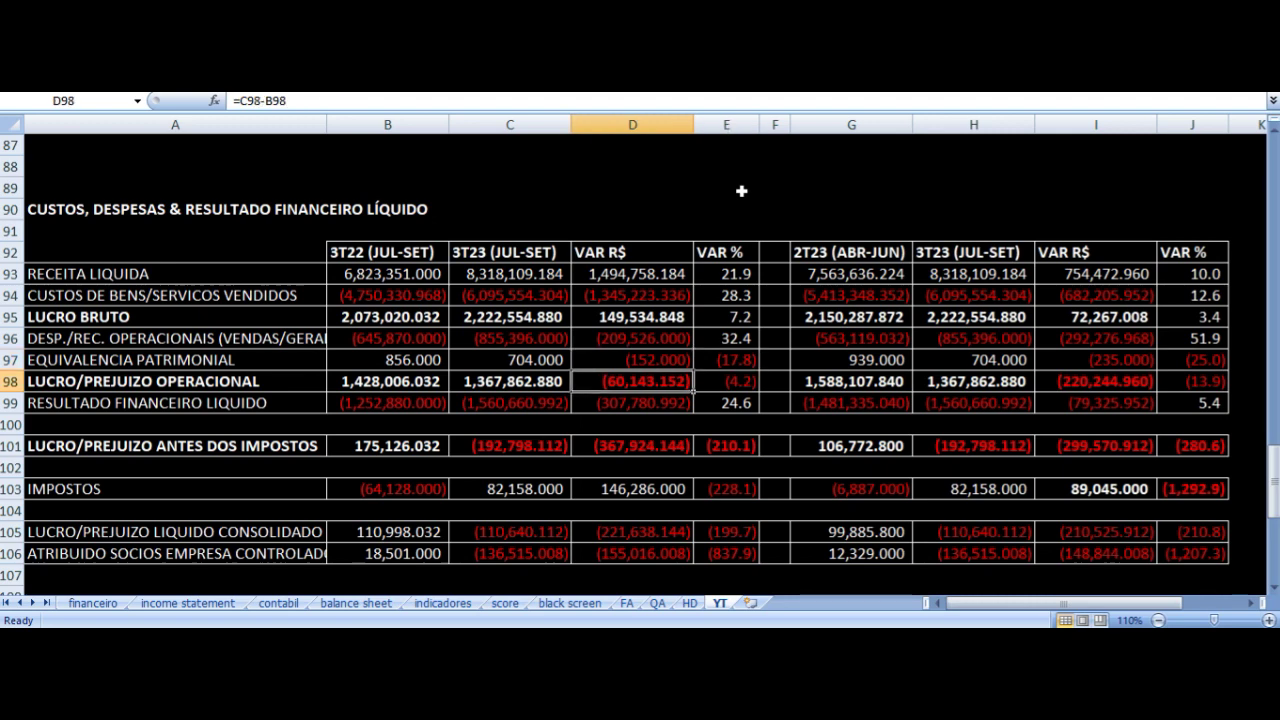
key("Left")
key("Left")
key("Left")
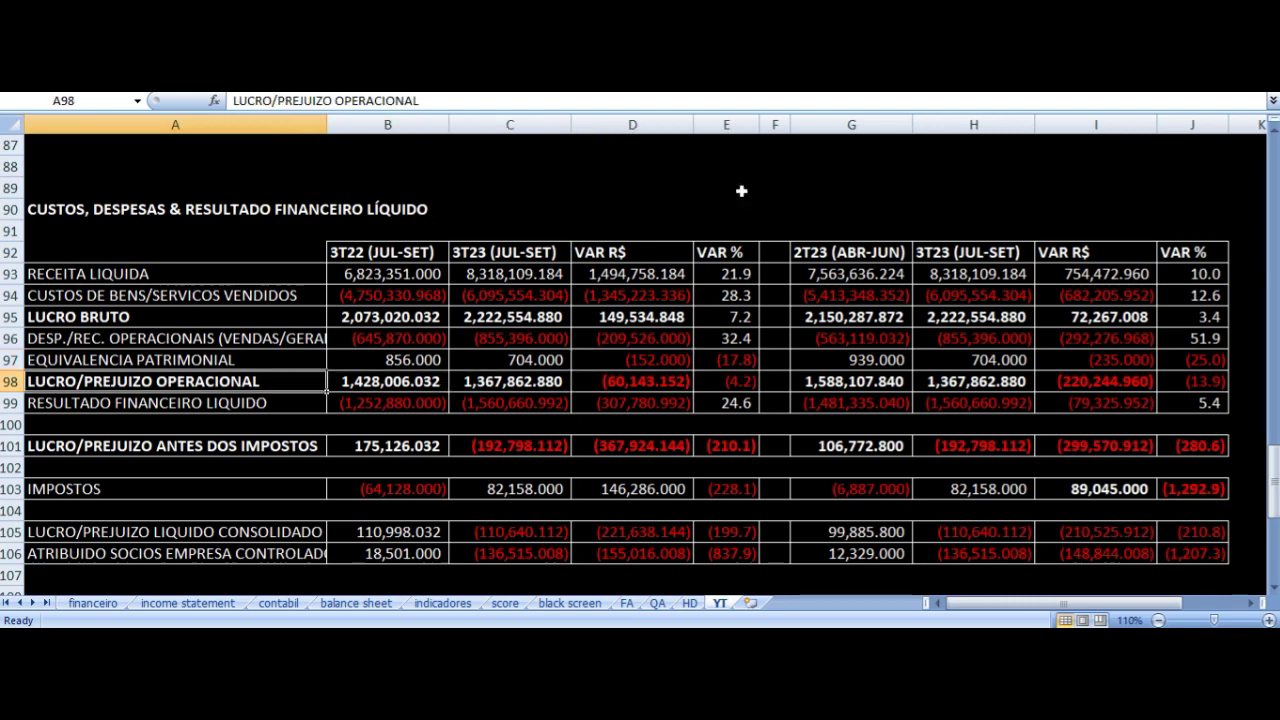
key("Right")
key("Right")
key("Right")
key("Left")
key("Left")
key("Left")
key("Right")
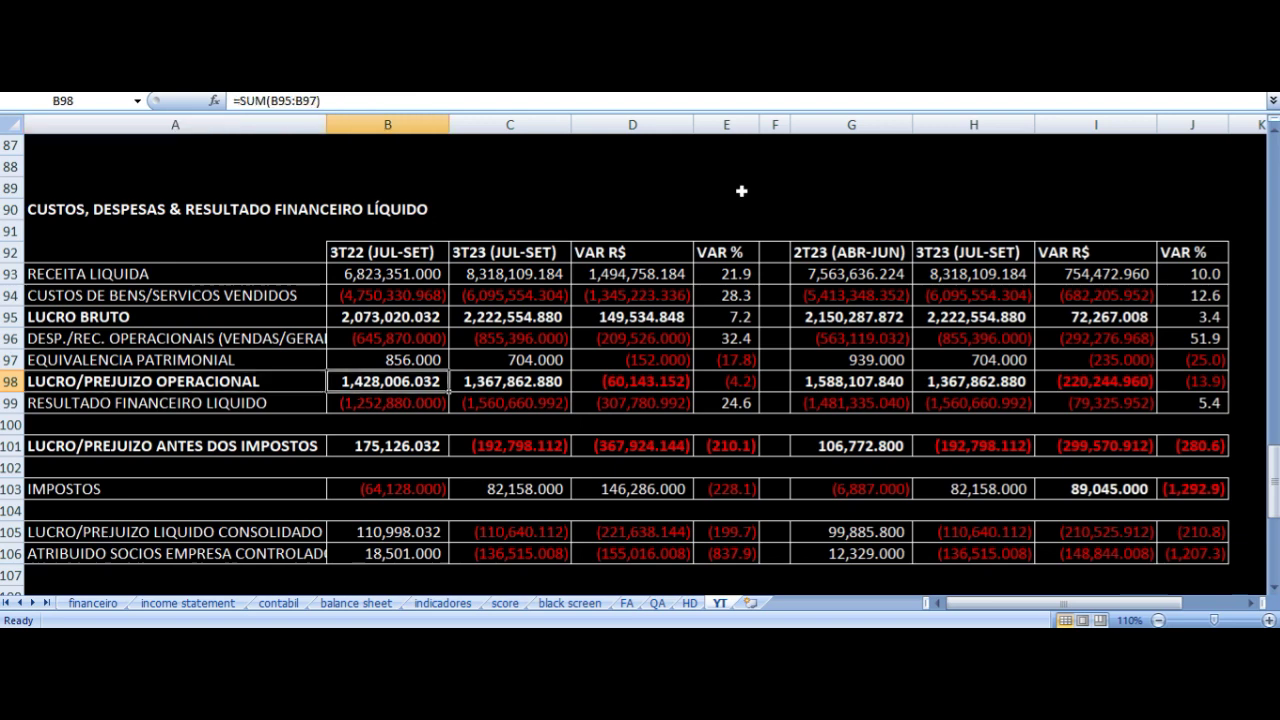
key("Right")
key("Right")
key("Right")
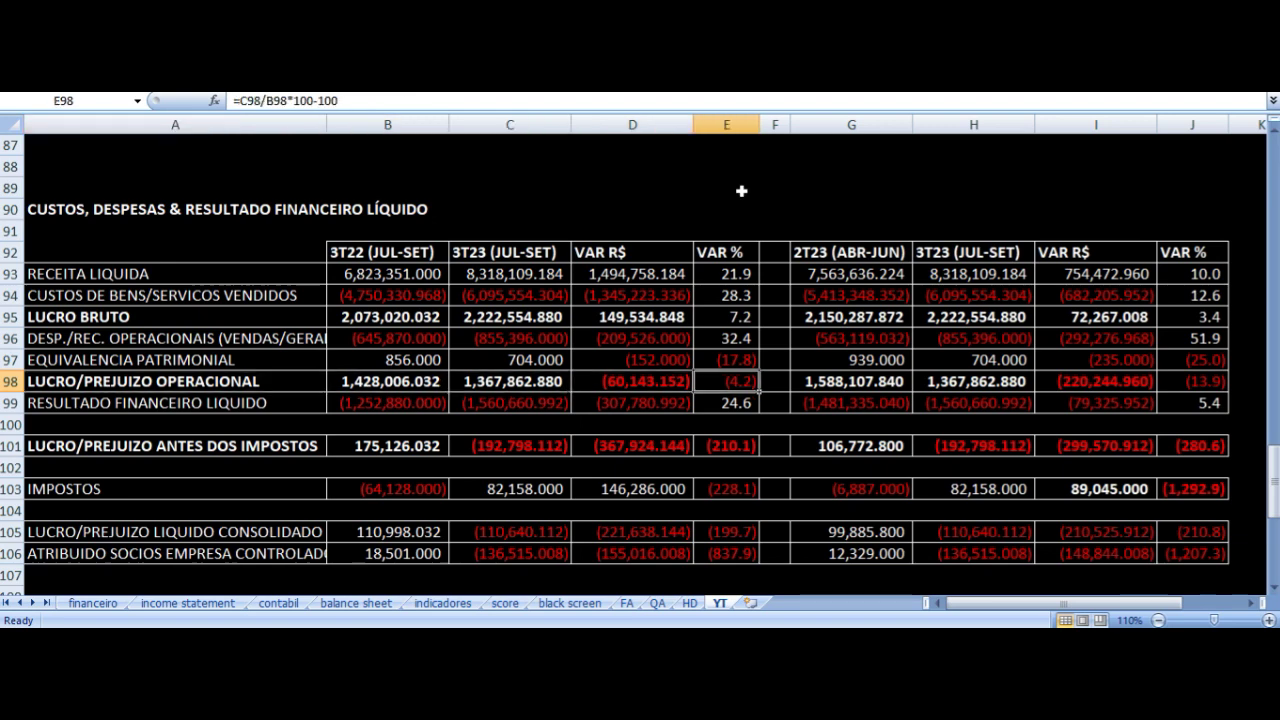
- Compare the 3T22 to 3T23 R$ variations of operating expenses and gross profit with that of the operating result
key("Left")
key("Up")
key("Up")
key("Down")
key("Up")
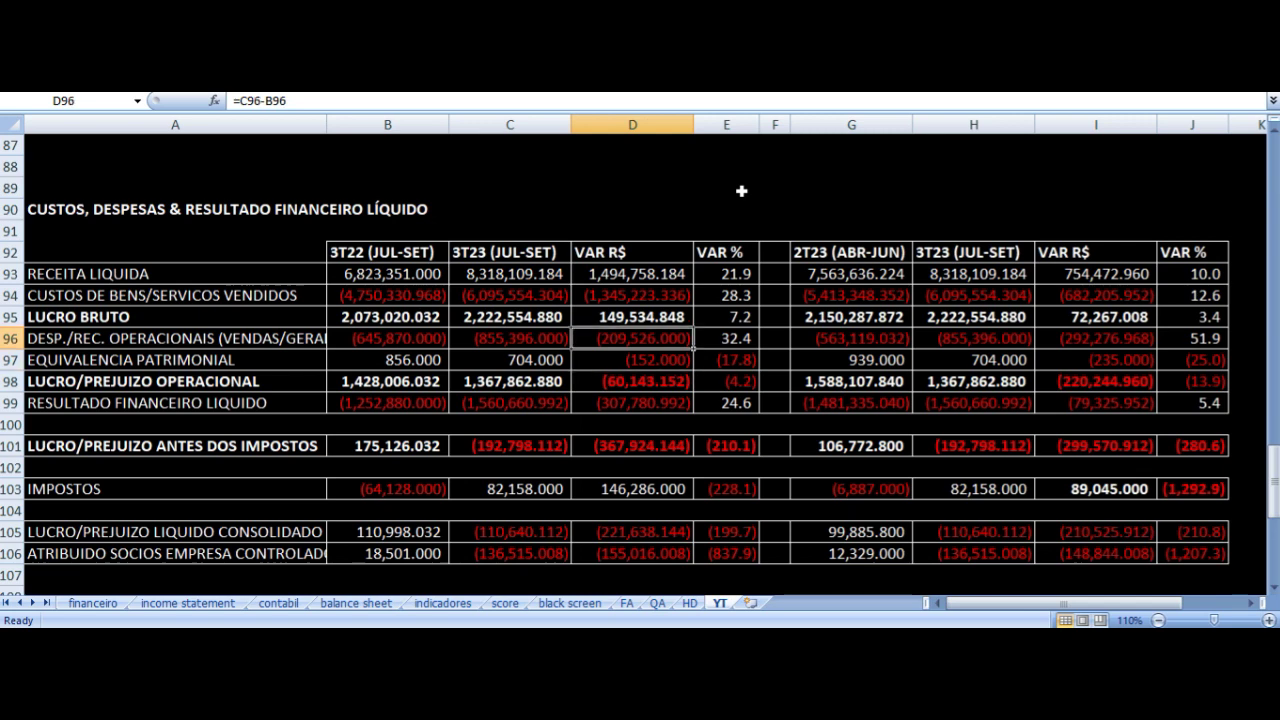
key("Left")
key("Right")
key("Left")
key("Right")
key("Up")
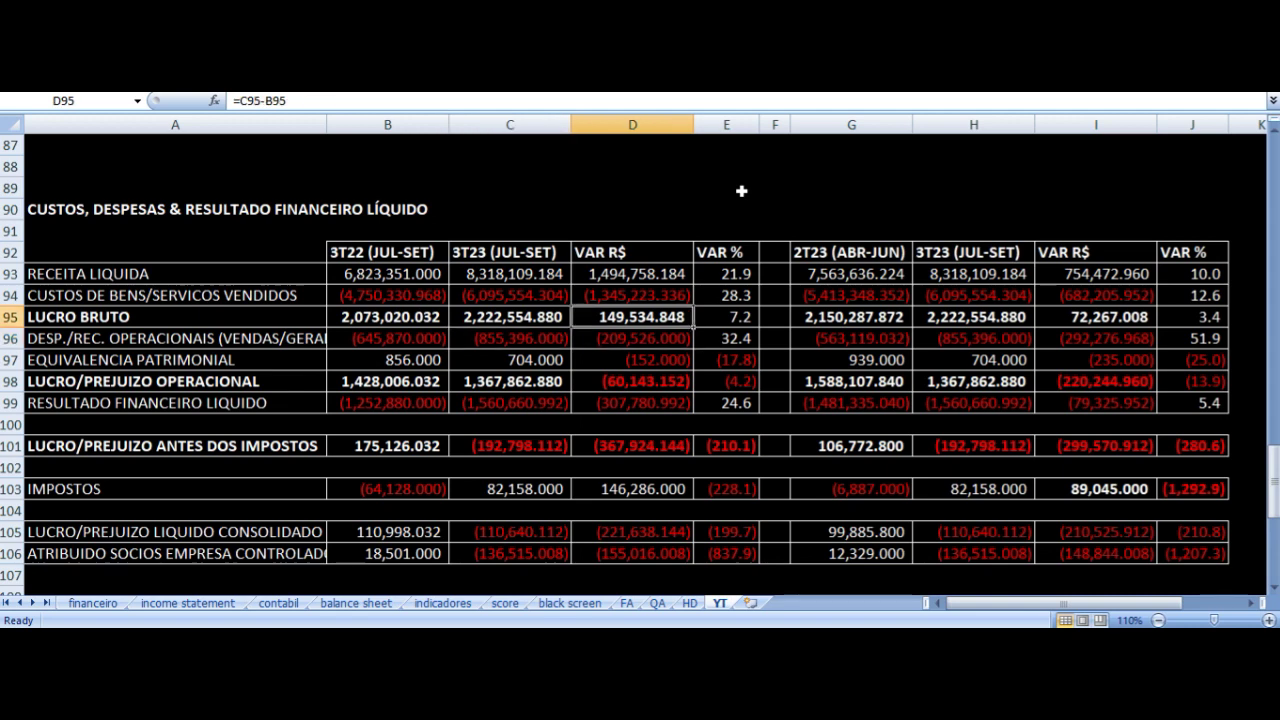
key("Down")
key("Down")
key("Down")
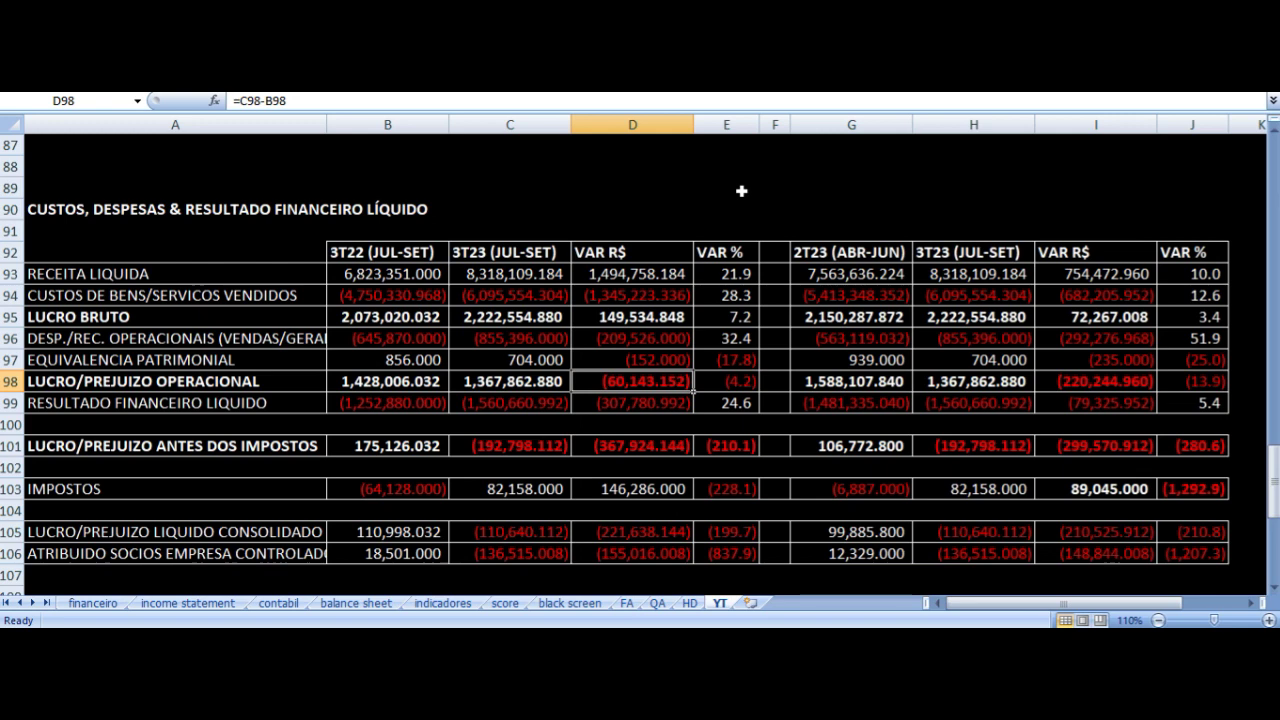
- Review the RESULTADO FINANCEIRO LIQUIDO row for 3T22 and 3T23
key("Down")
key("Down")
key("Down")
key("Down")
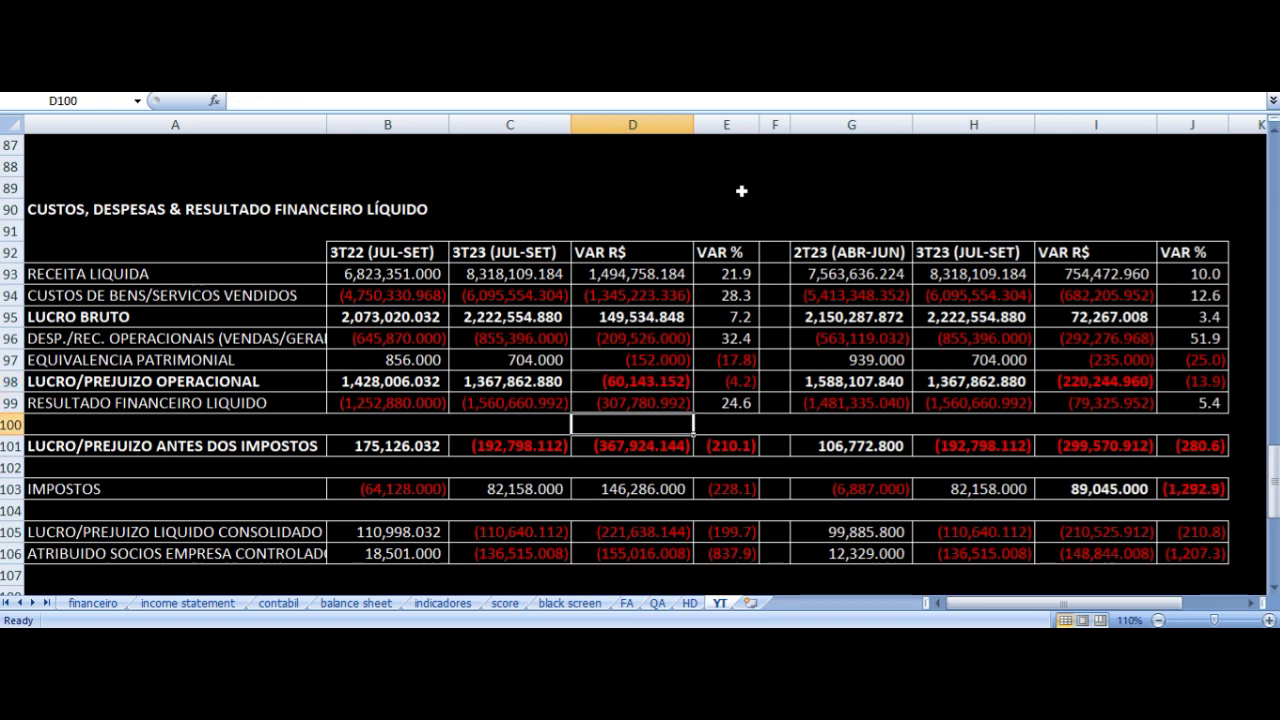
key("Up")
key("Up")
key("Up")
key("Left")
key("Left")
key("Left")
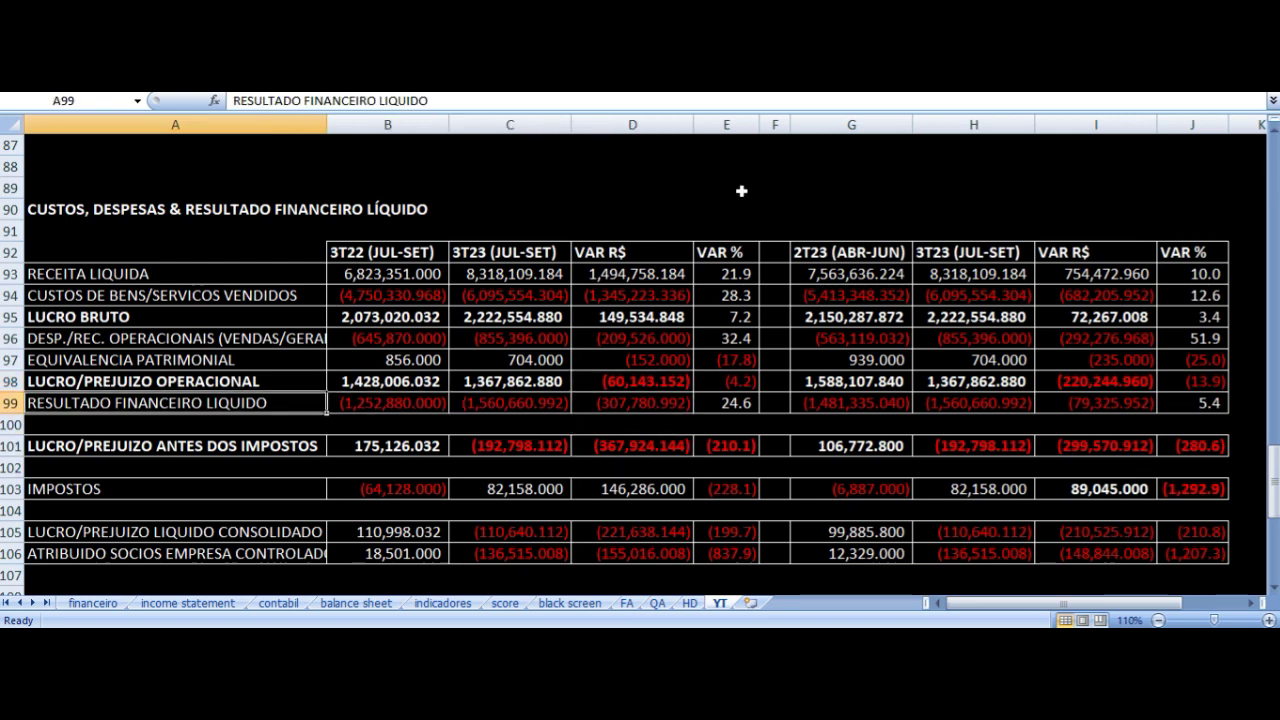
key("Right")
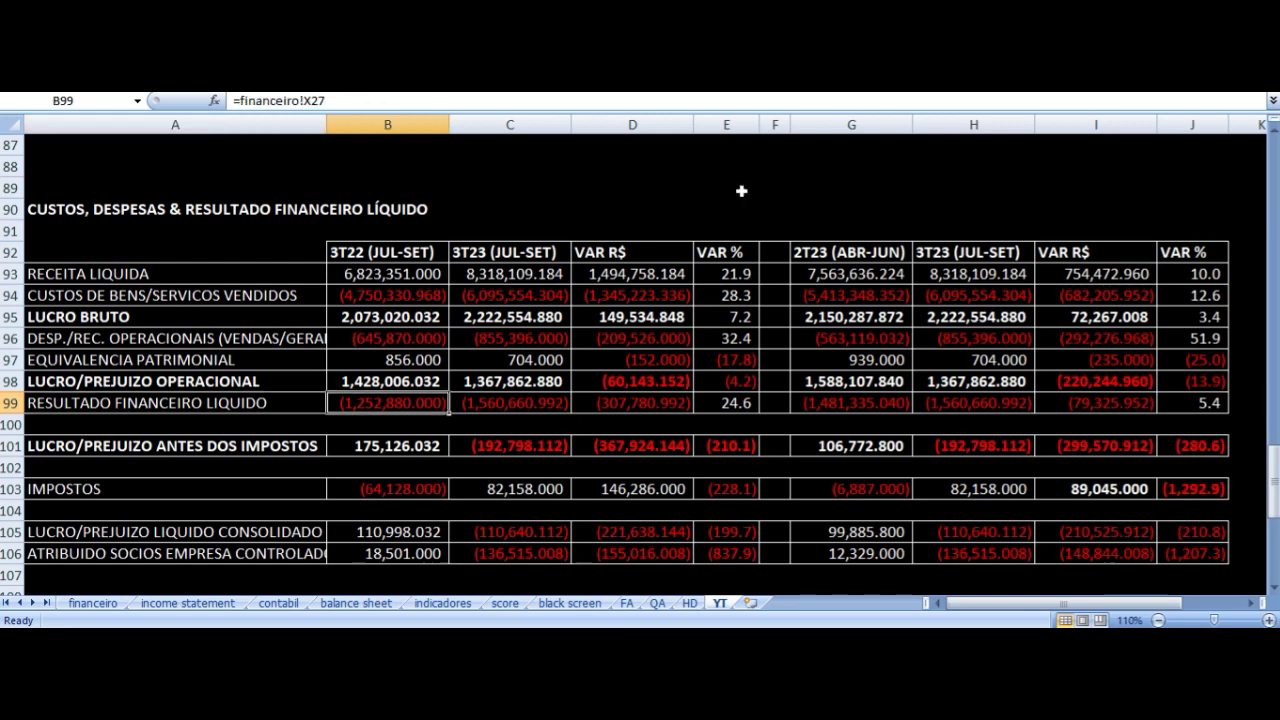
key("Right")
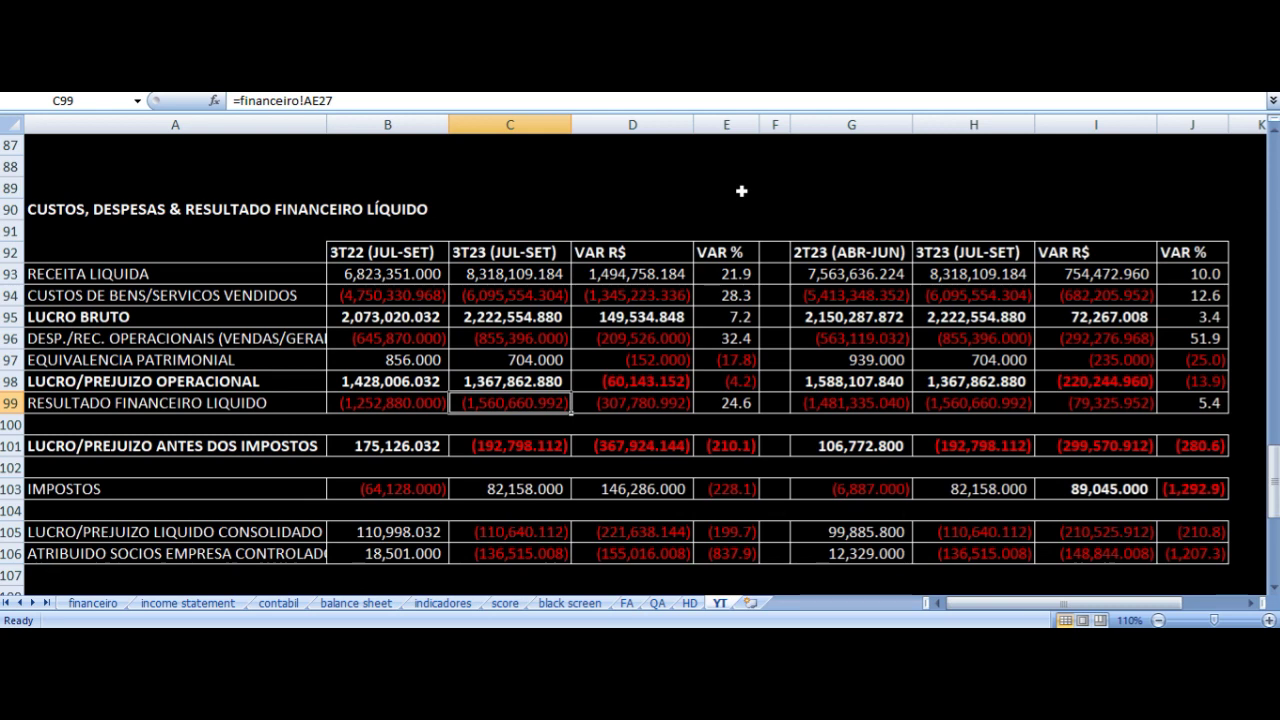
- Compare the net financial result of 3T22 with 3T23, including its R$ and percentage variations
key("Left")
key("Left")
key("Right")
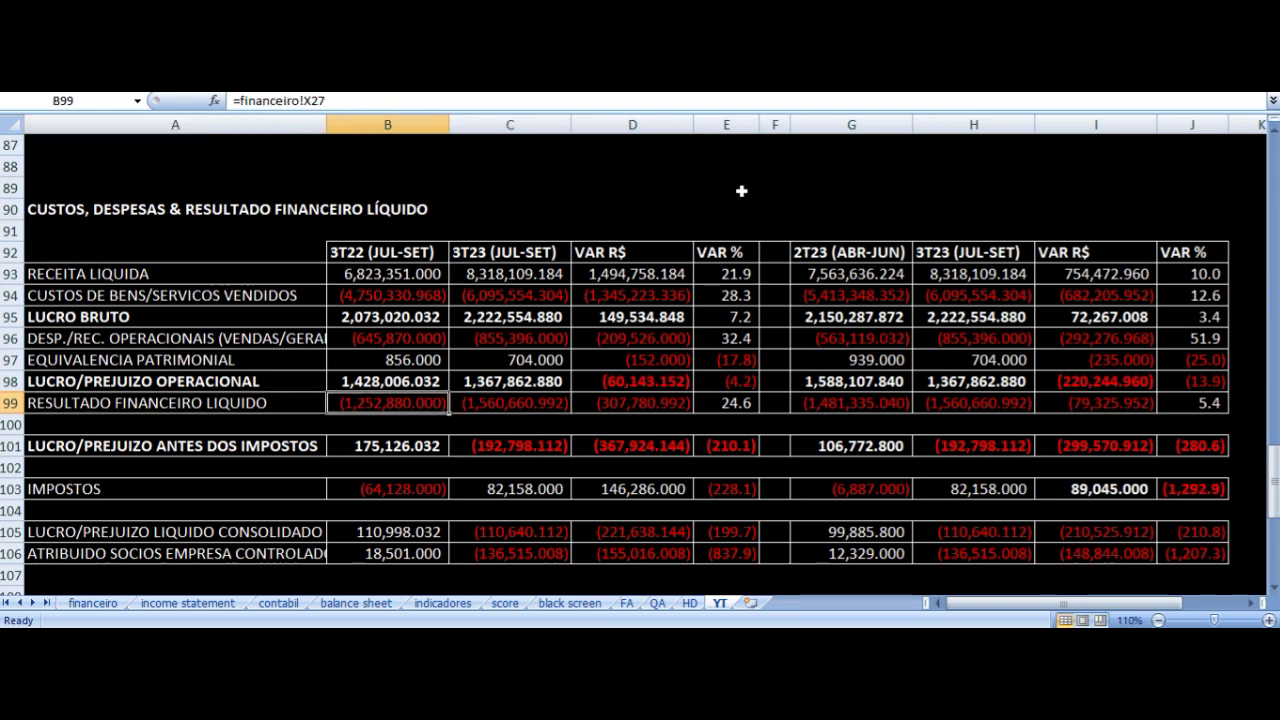
key("Right")
key("Right")
key("Right")
key("Left")
key("Left")
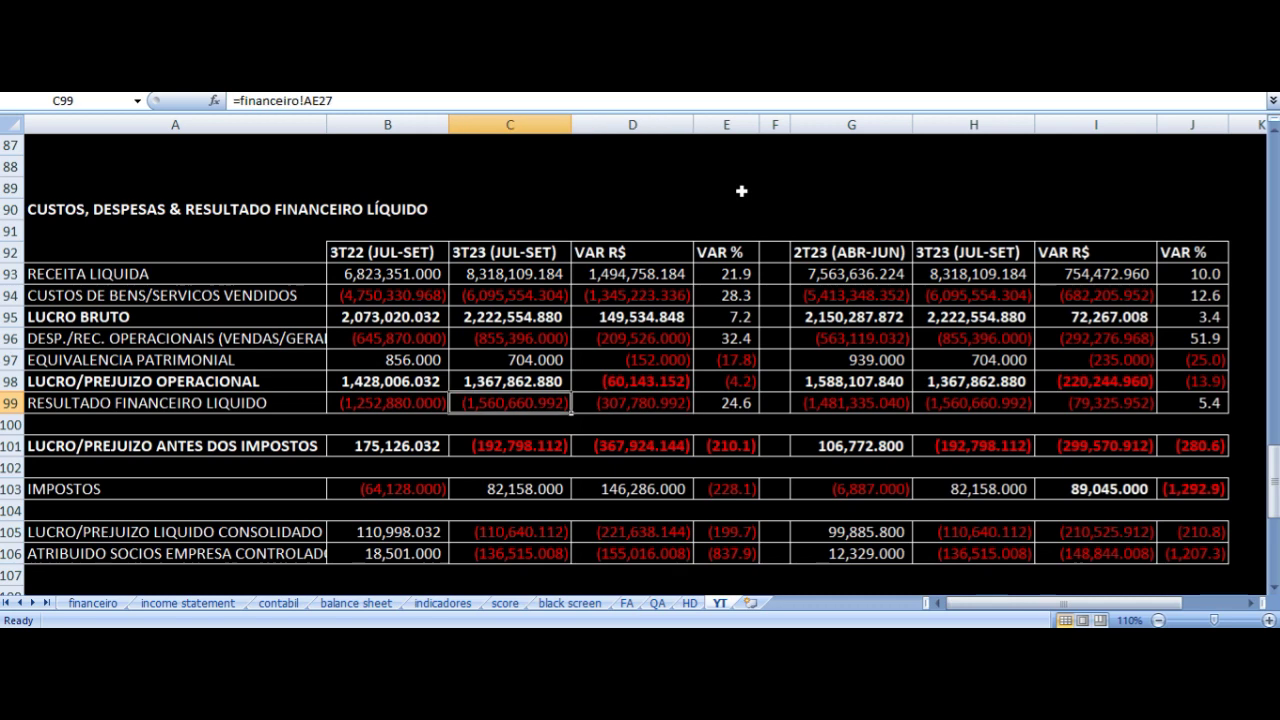
key("Right")
key("Left")
key("Left")
key("Right")
key("Right")
key("Left")
key("Left")
- Review the LUCRO/PREJUIZO ANTES DOS IMPOSTOS row for 3T22 and 3T23
key("Down")
key("Down")
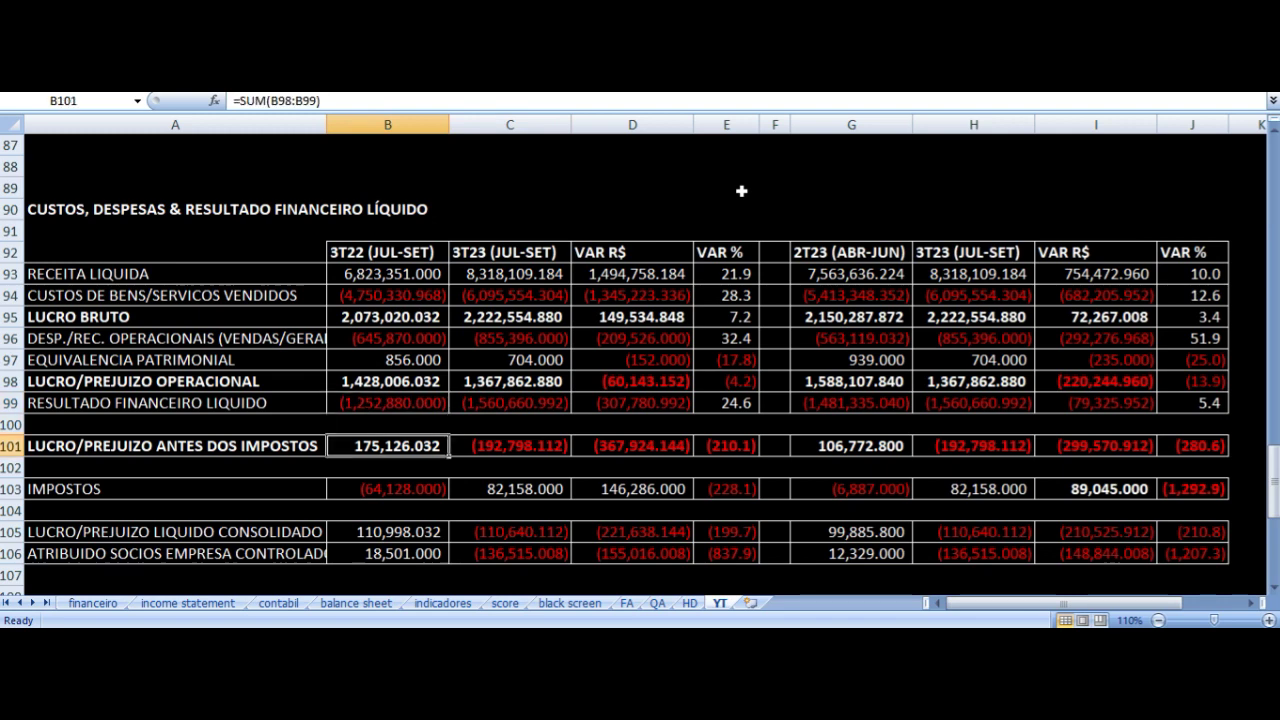
key("Left")
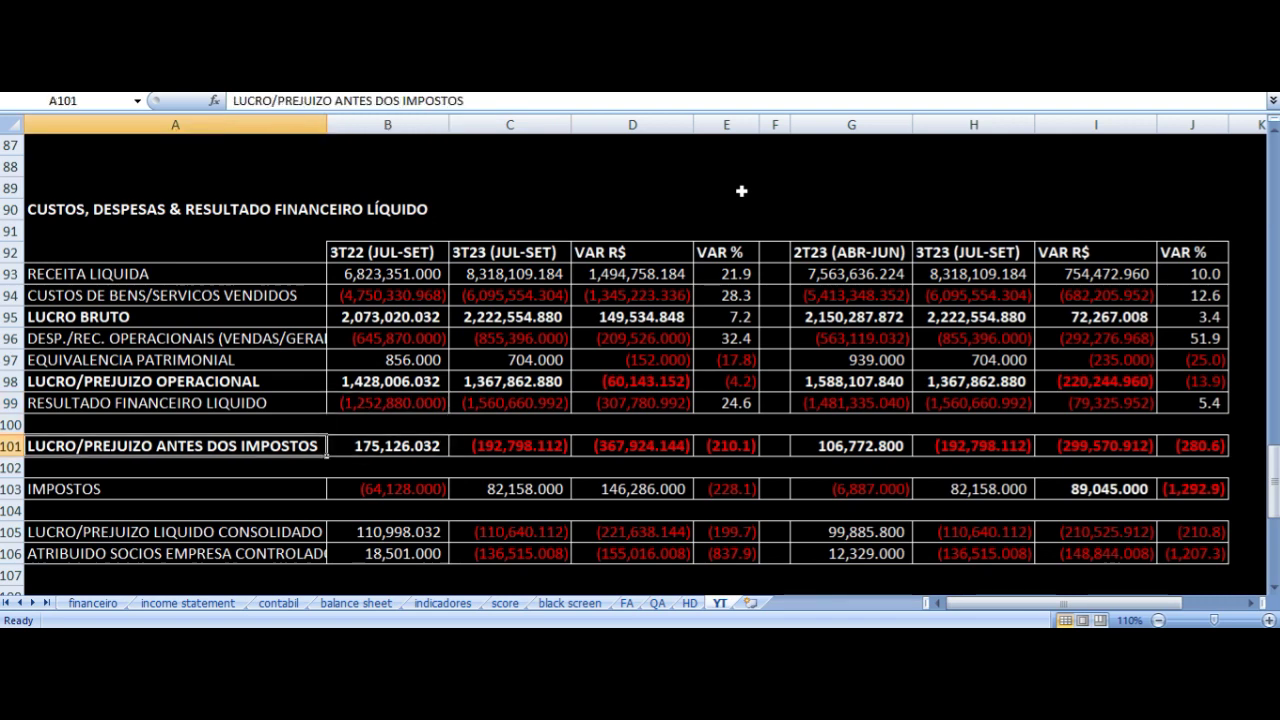
key("Right")
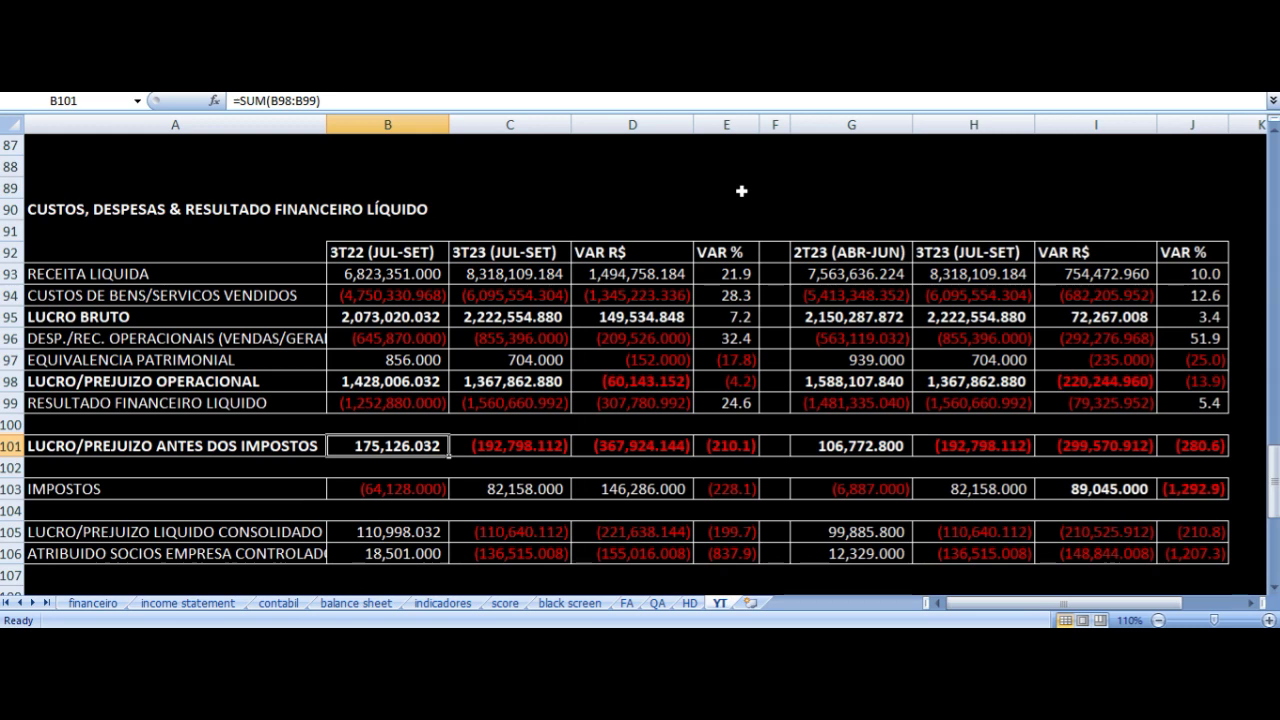
key("Right")
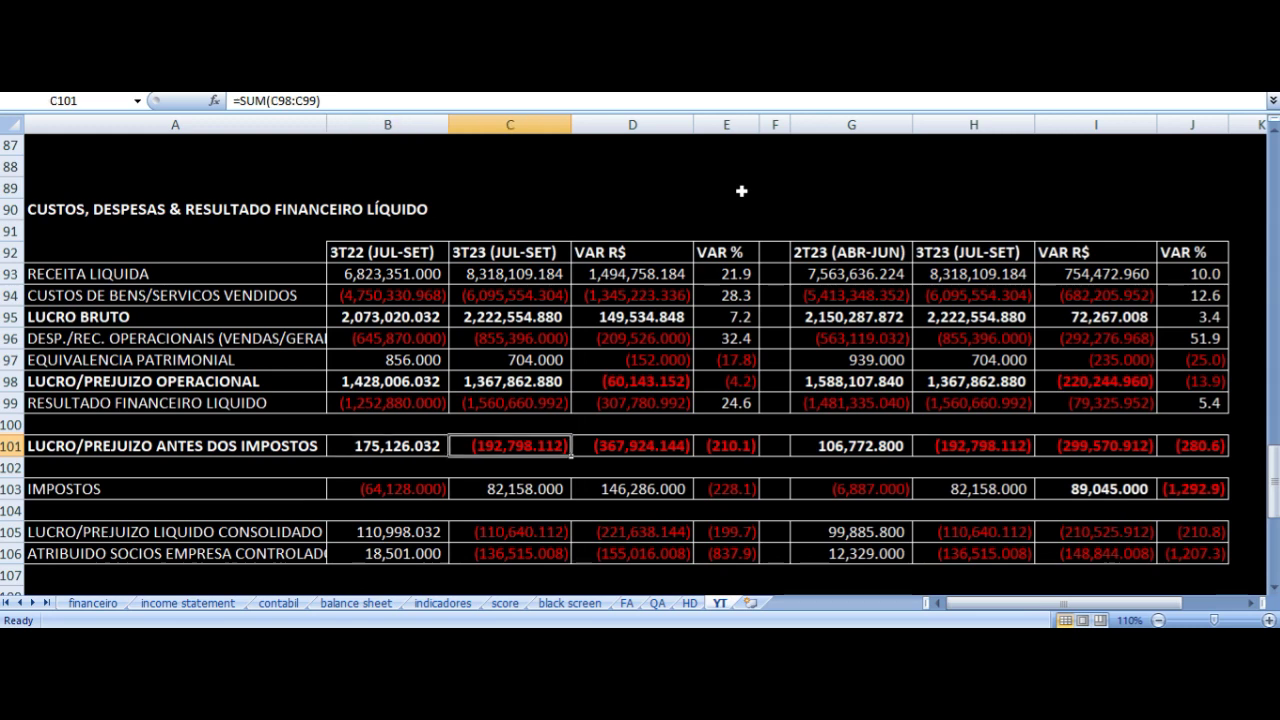
- Compare the 3T23 pre-tax result with the 3T23 net financial result and the latter's R$ variation from 3T22
key("Up")
key("Up")
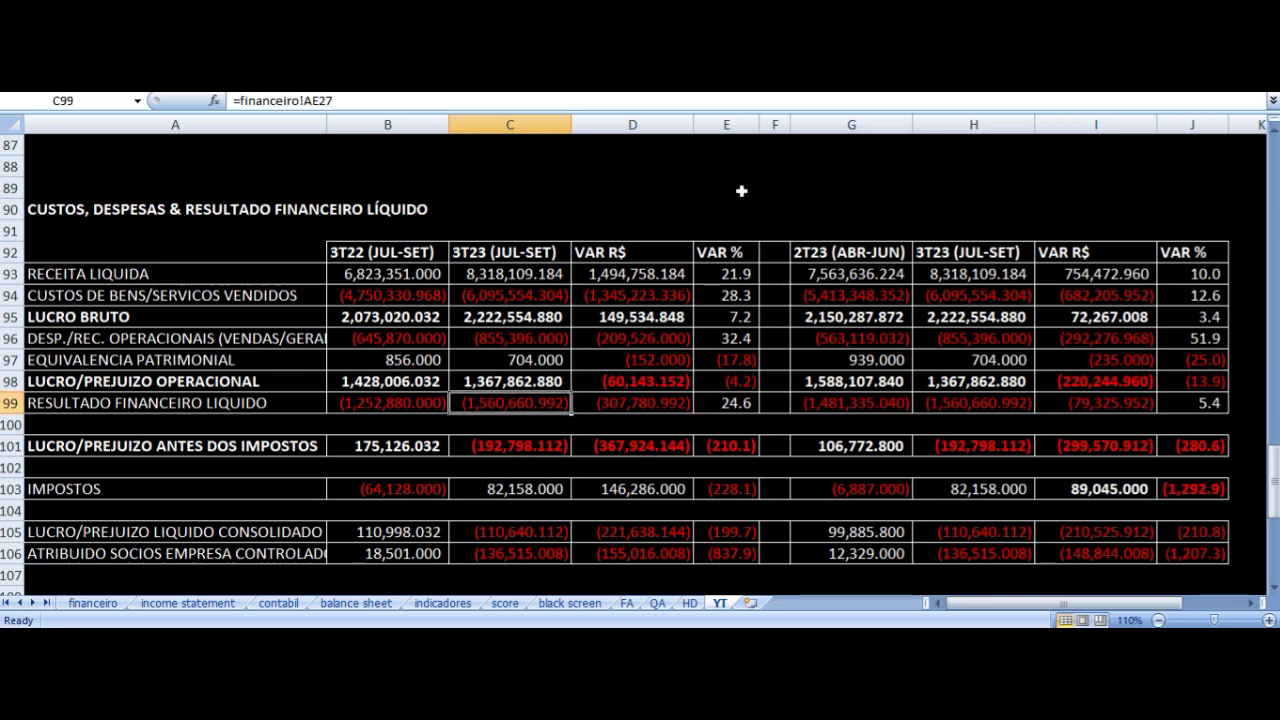
key("Down")
key("Down")
key("Up")
key("Up")
key("Right")
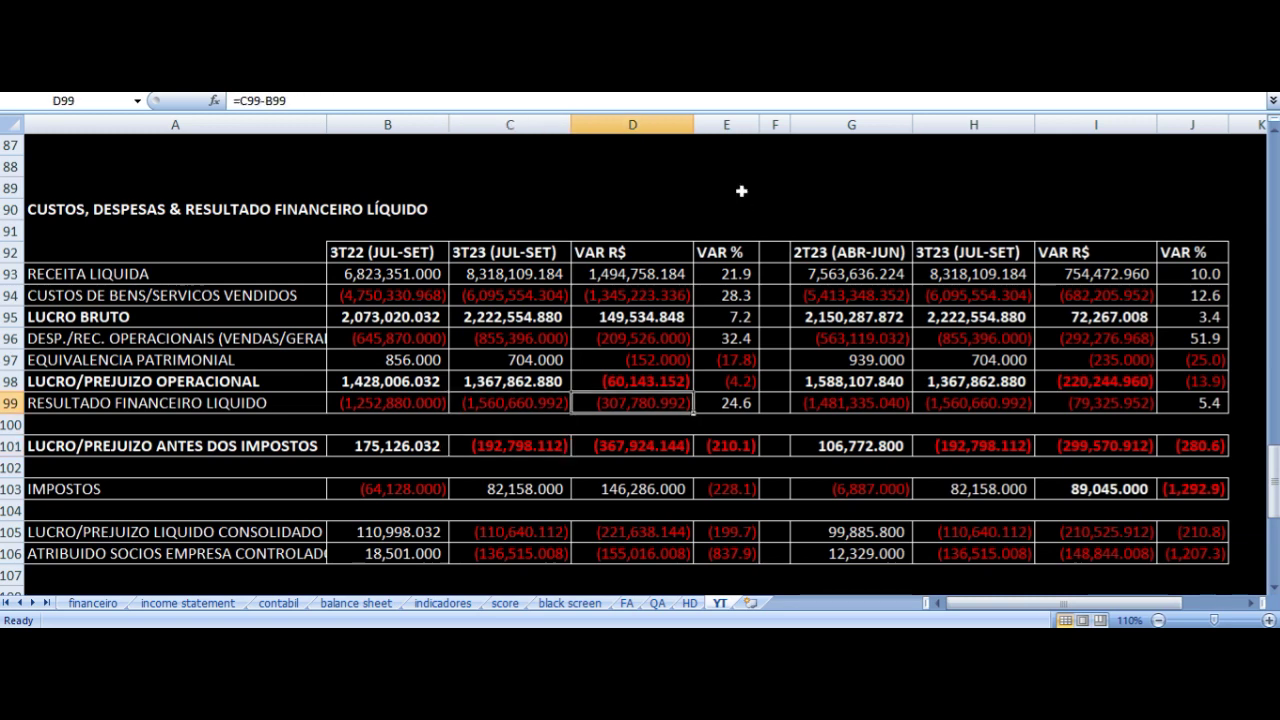
- Review the IMPOSTOS row across 3T22, 3T23 and its R$ variation
key("Down")
key("Down")
key("Down")
key("Down")
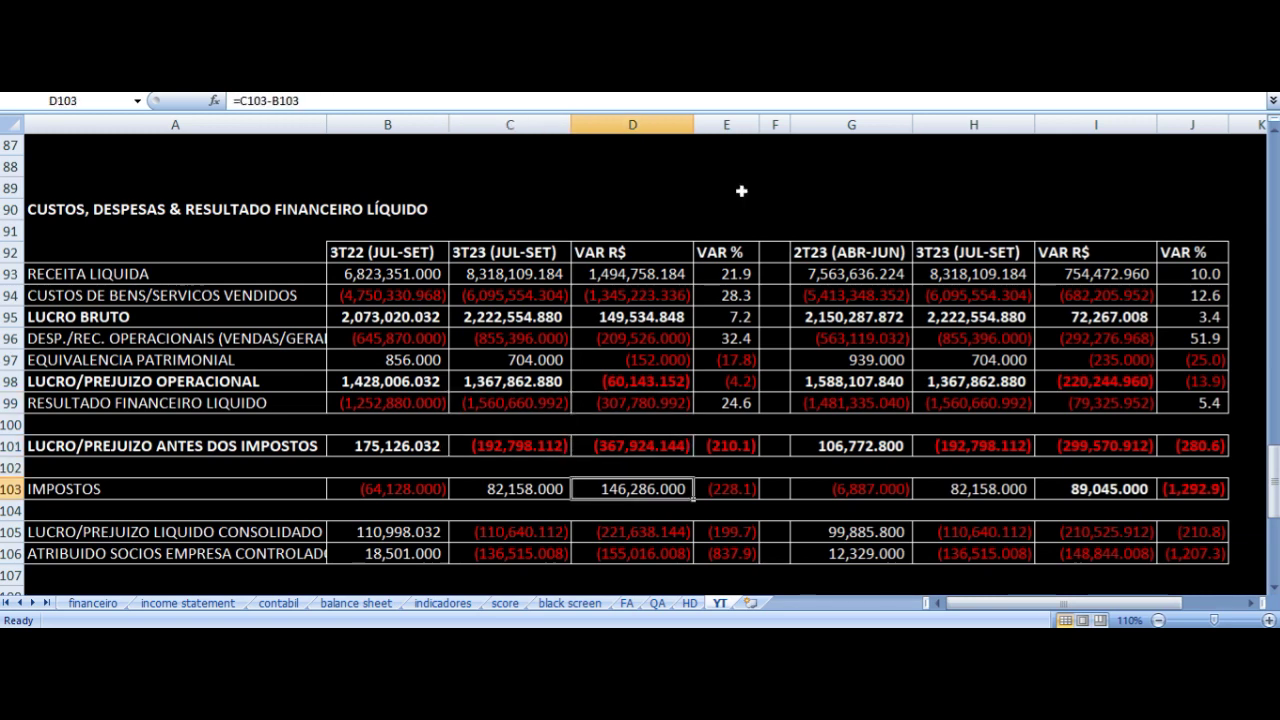
key("Left")
key("Left")
key("Left")
key("Right")
key("Right")
key("Right")
key("Right")
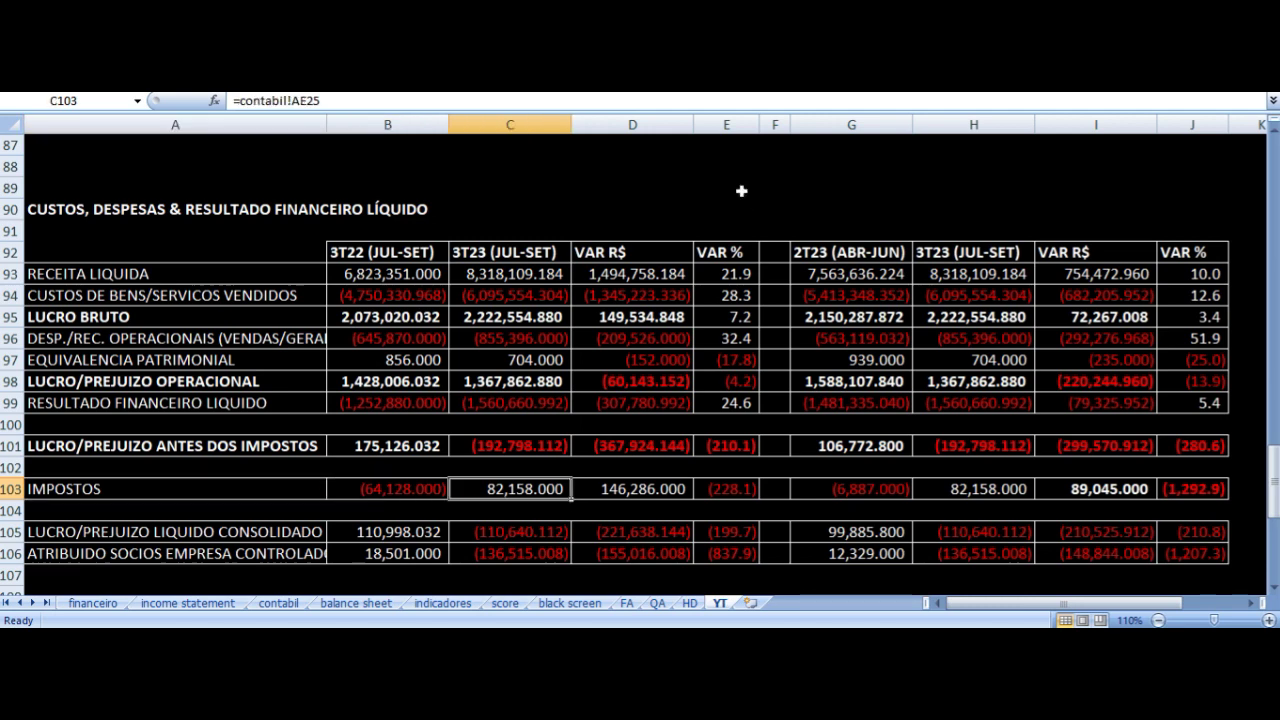
- Review the LUCRO/PREJUIZO LIQUIDO CONSOLIDADO row for 3T22 and 3T23
key("Left")
key("Left")
key("Down")
key("Down")
key("Left")
key("Left")
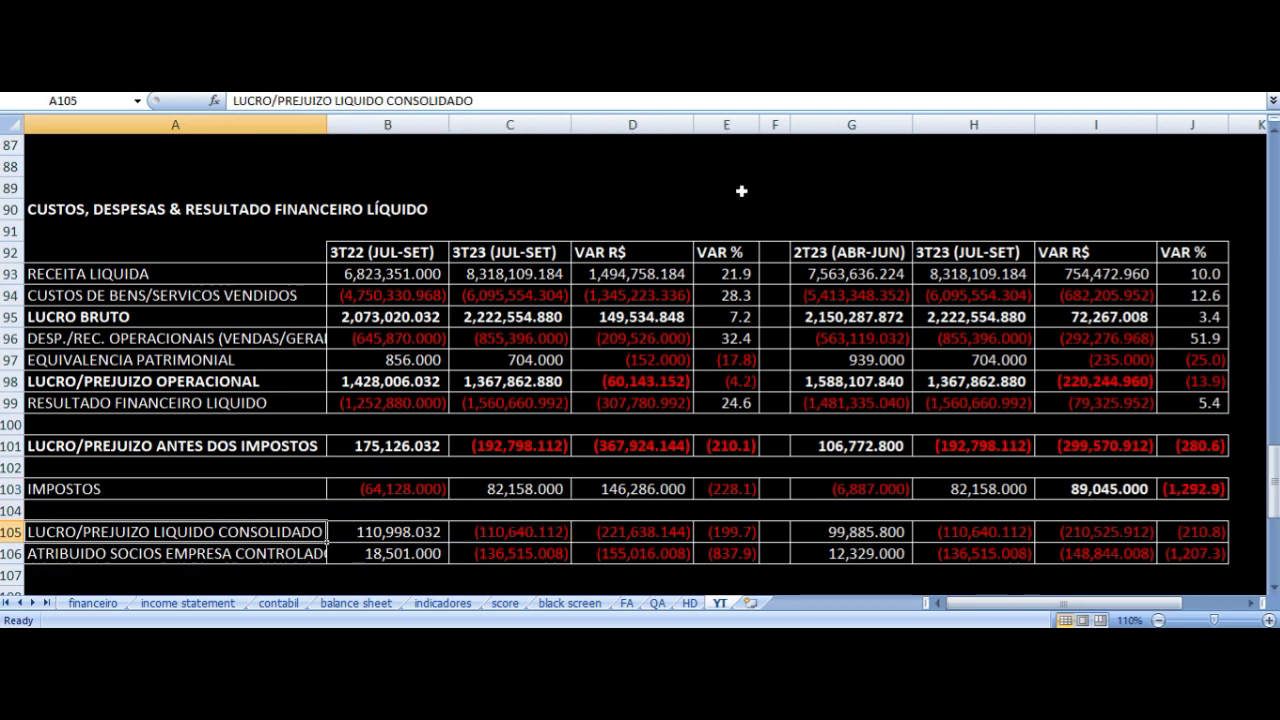
key("Right")
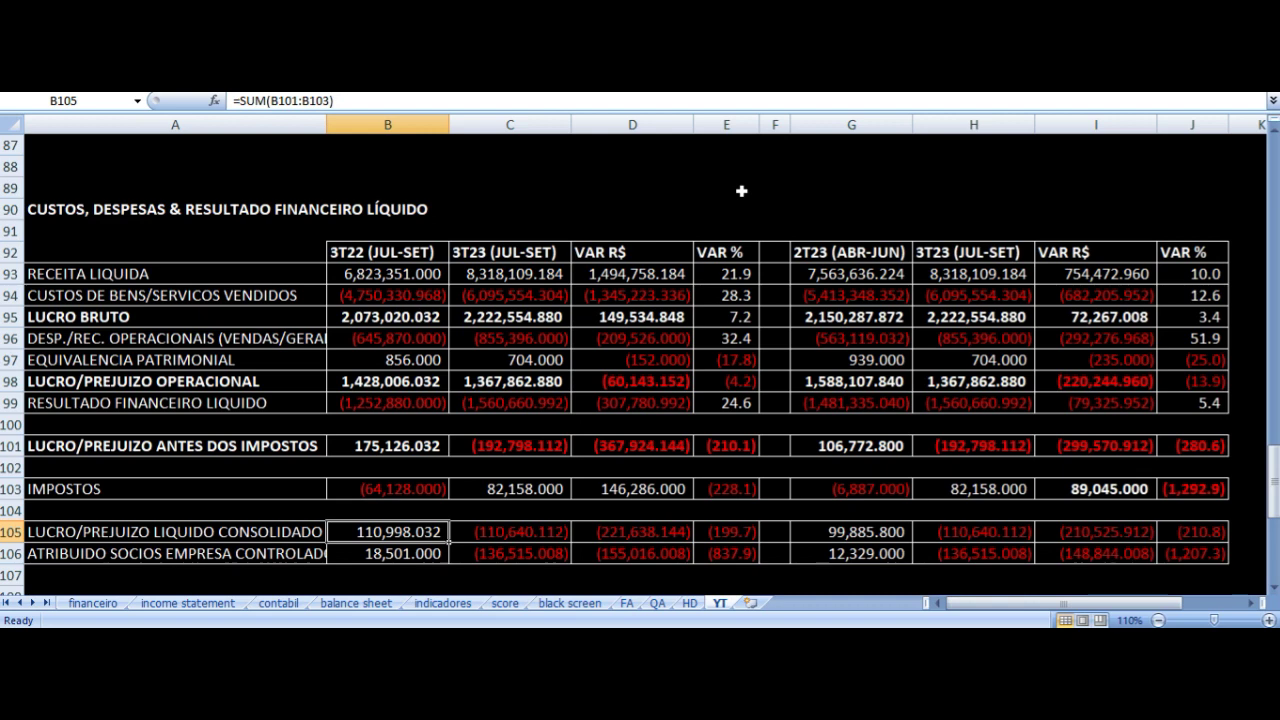
key("Left")
key("Right")
key("Right")
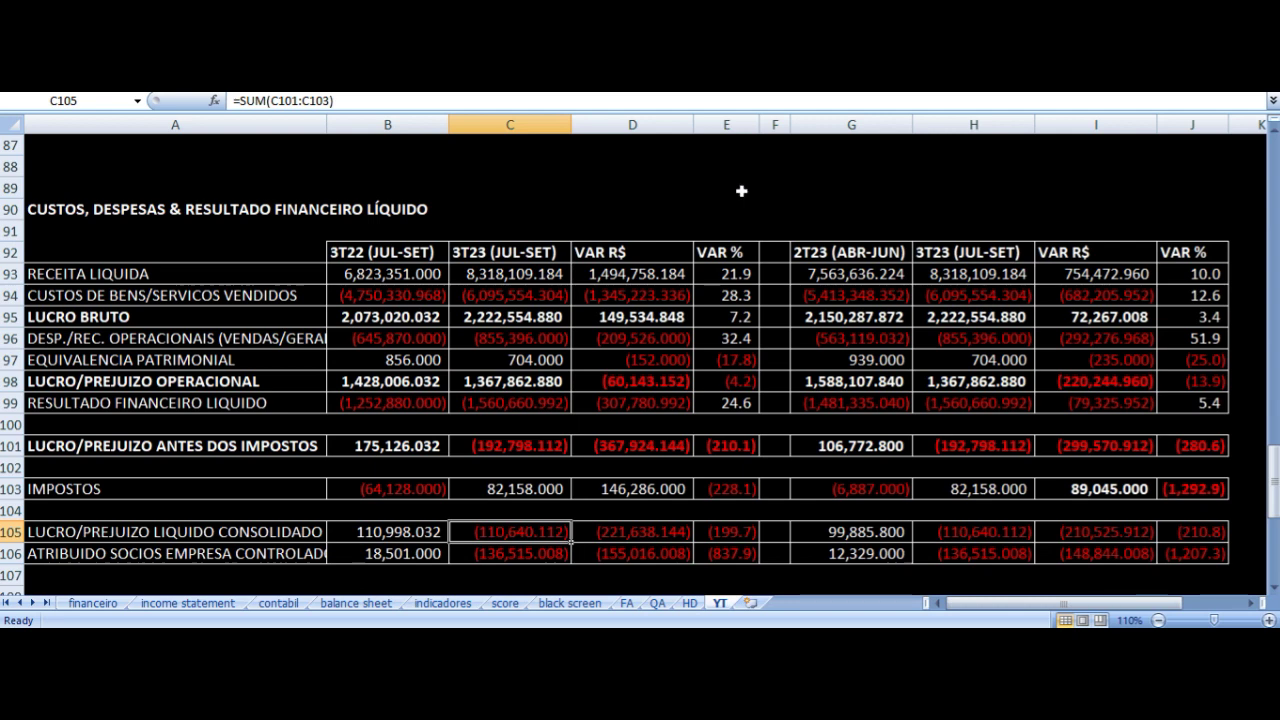
- Review the ATRIBUIDO SOCIOS EMPRESA CONTROLADORA row across 3T22, 3T23 and its R$ and percentage variations
key("Left")
key("Left")
key("Down")
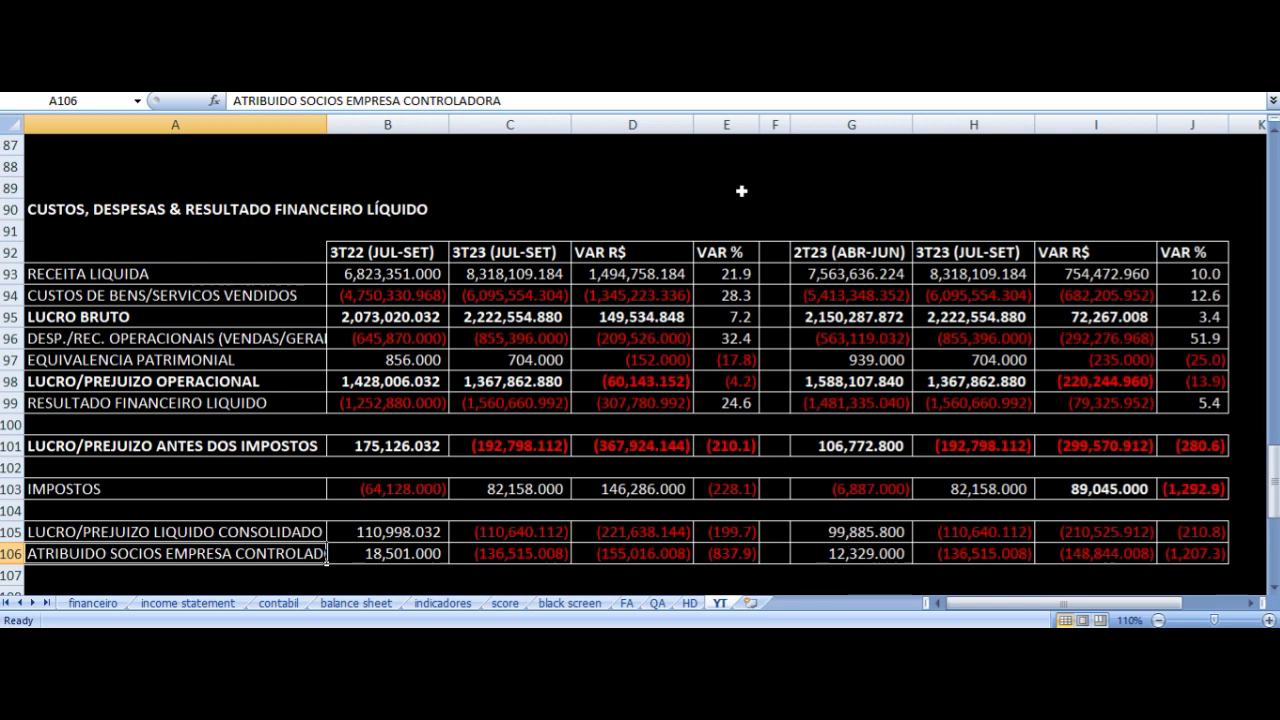
key("Right")
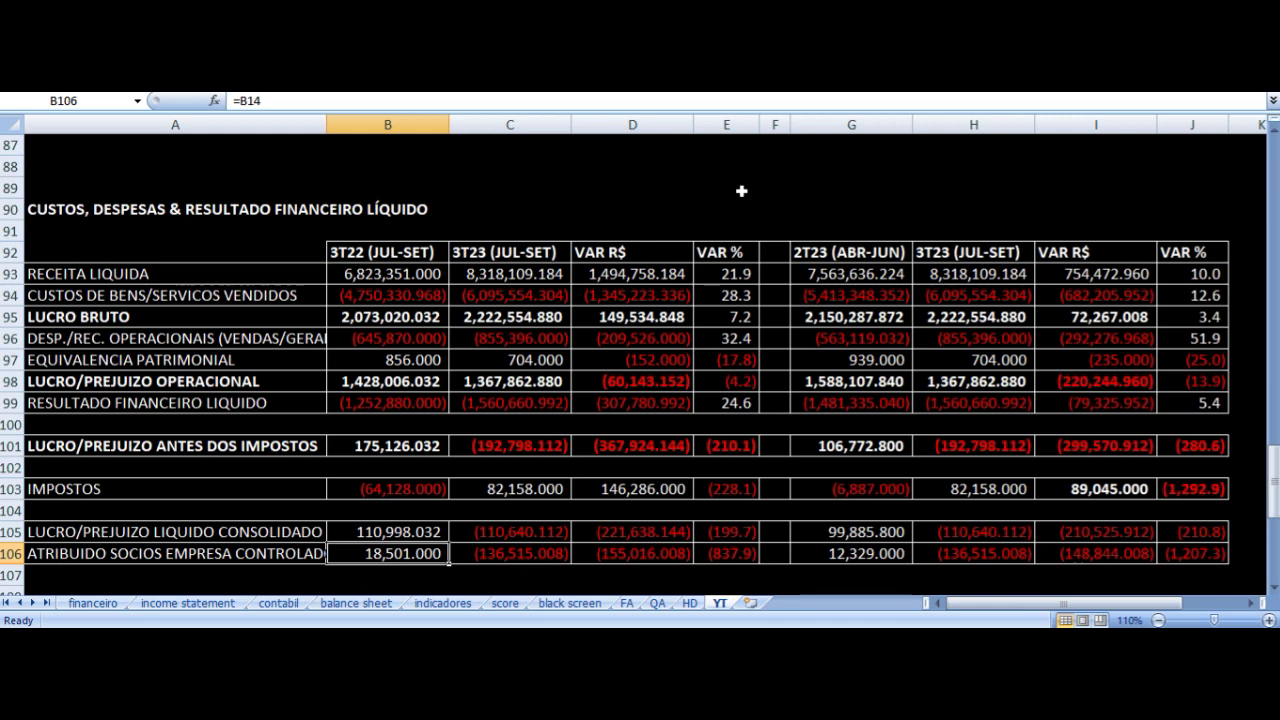
key("Right")
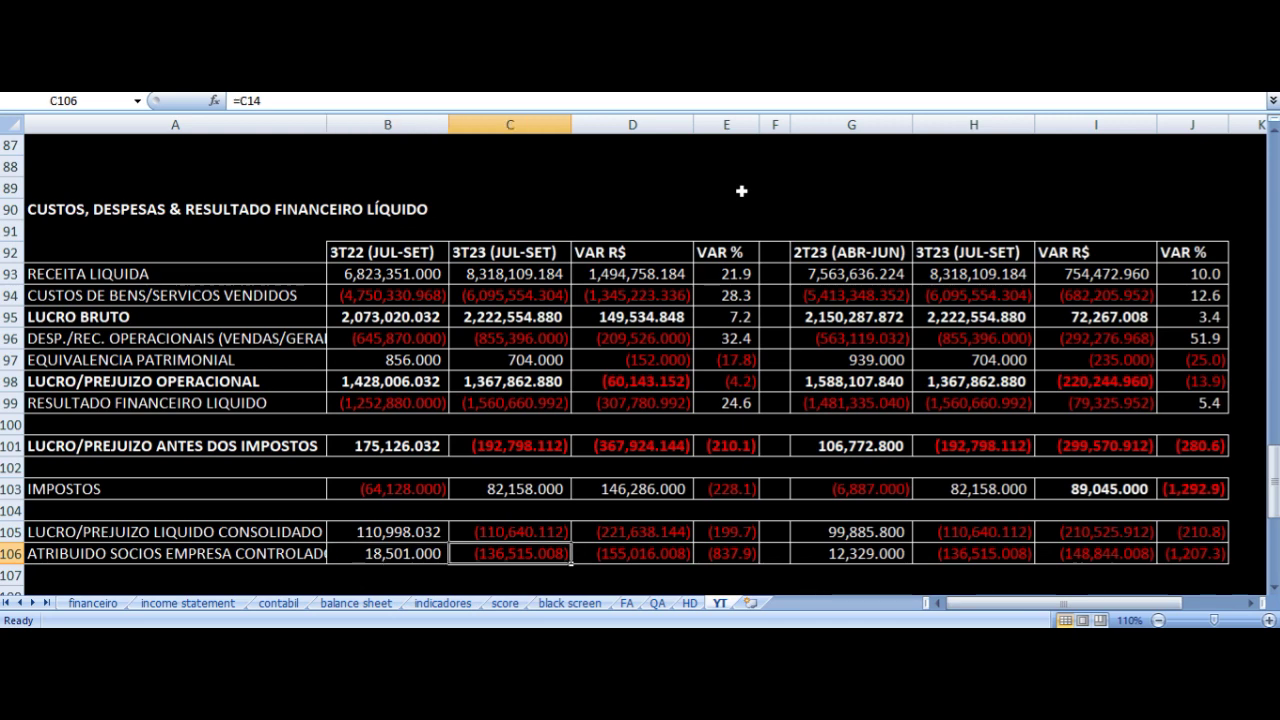
key("Right")
key("Right")
key("Right")
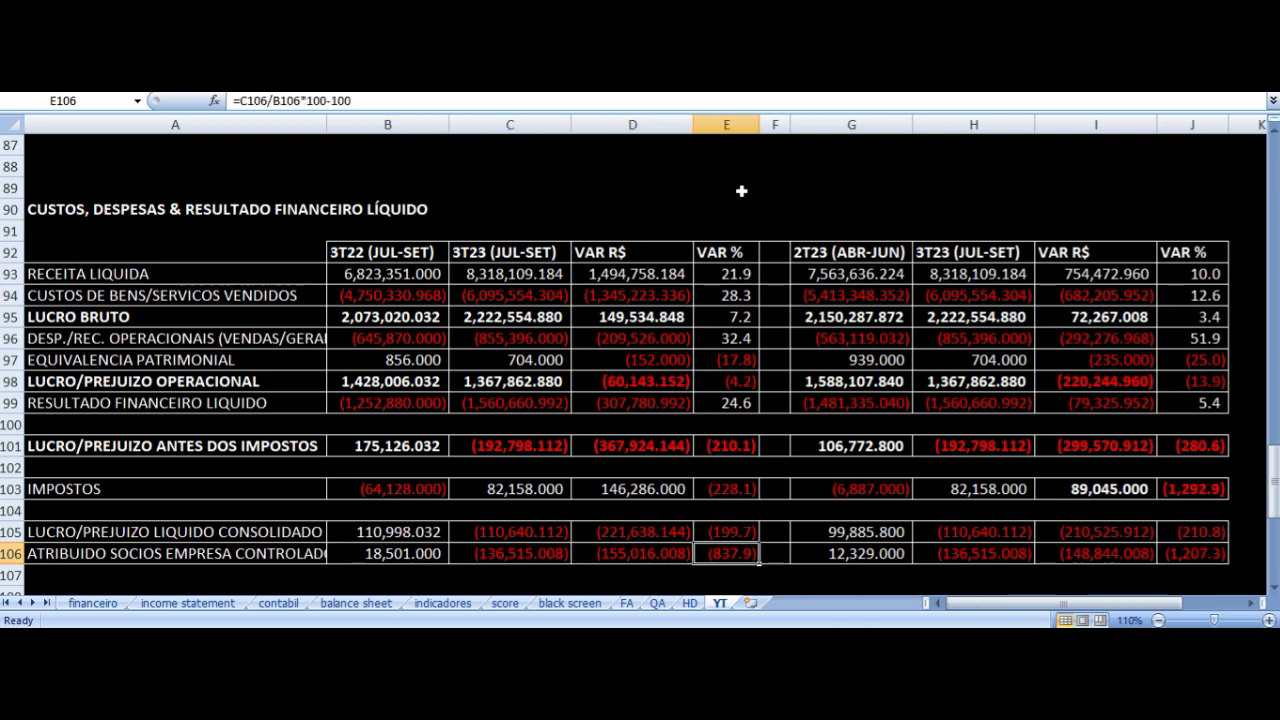
- Go to the 2T23 versus 3T23 comparison and review the RECEITA LIQUIDA R$ and percentage variations
key("Up")
key("Up")
key("Up")
key("Up")
key("Up")
key("Up")
key("Up")
key("Up")
key("Up")
key("Up")
key("Up")
key("Up")
key("Up")
key("Up")
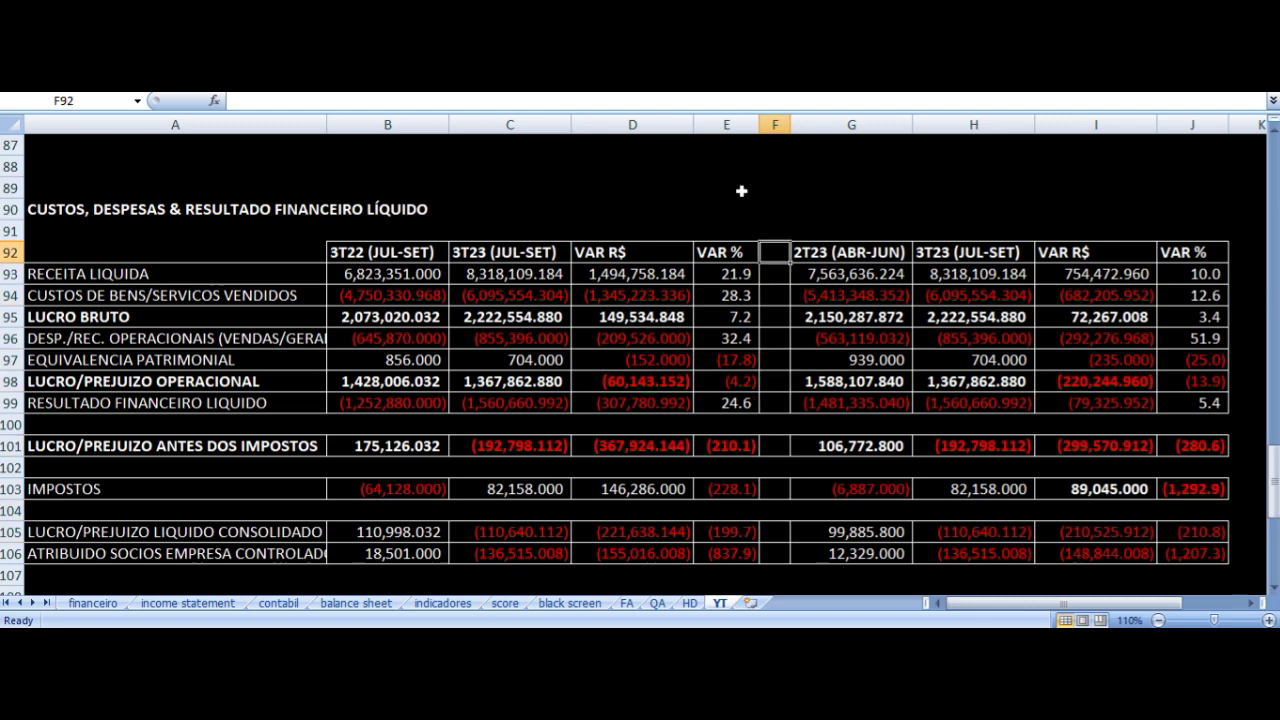
key("Right")
key("Right")
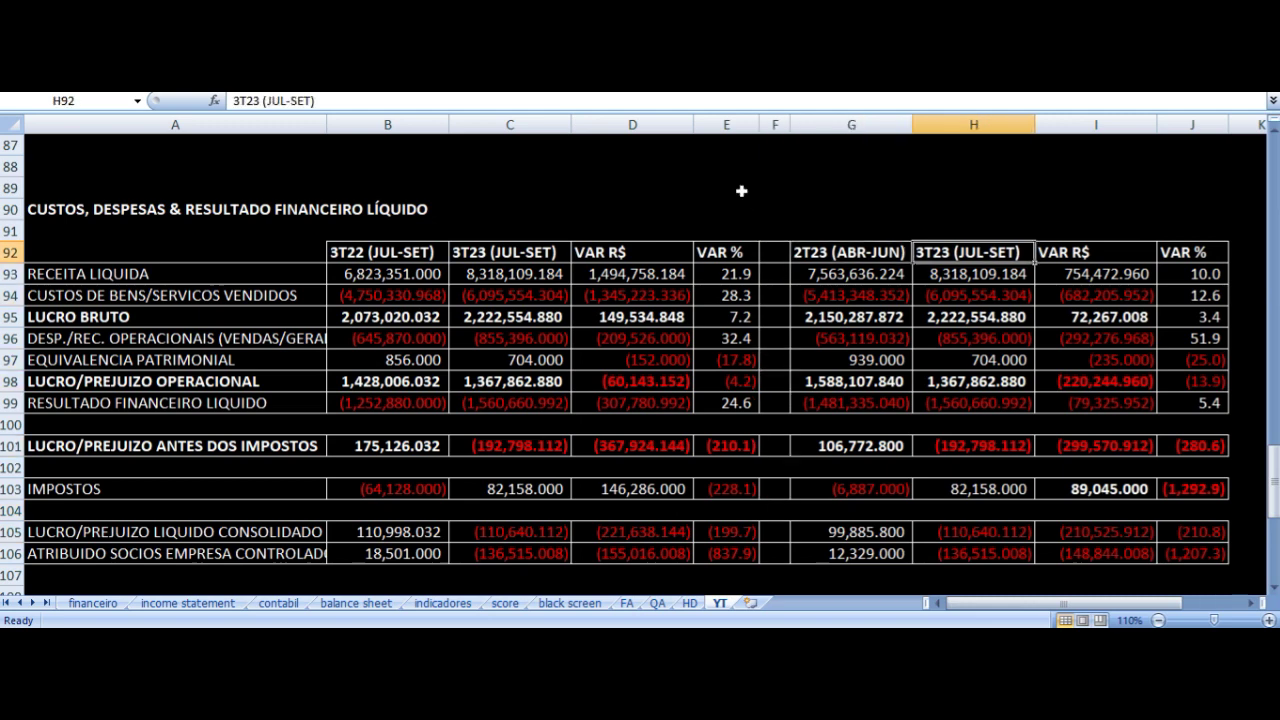
key("Right")
key("Down")
key("Right")
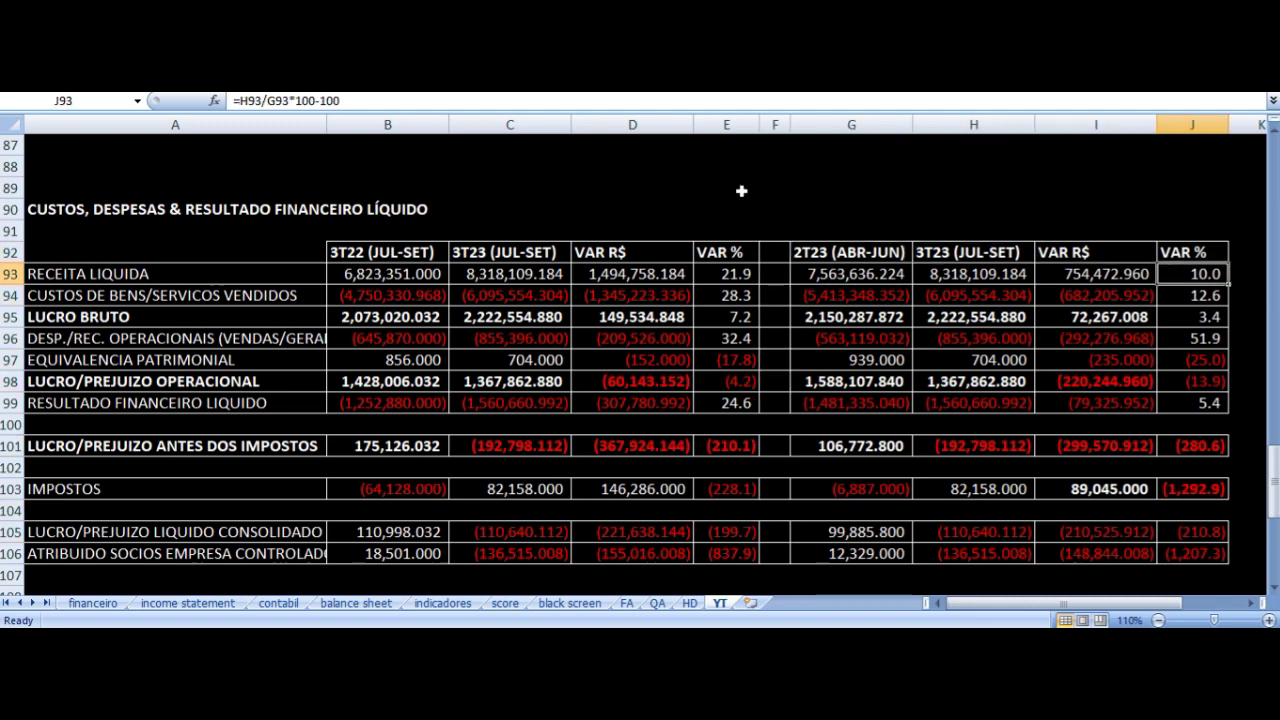
- Review the CUSTOS DE BENS/SERVICOS VENDIDOS row for 3T23 with its R$ and percentage variations from 2T23
key("Down")
key("Left")
key("Left")
key("Right")
key("Right")
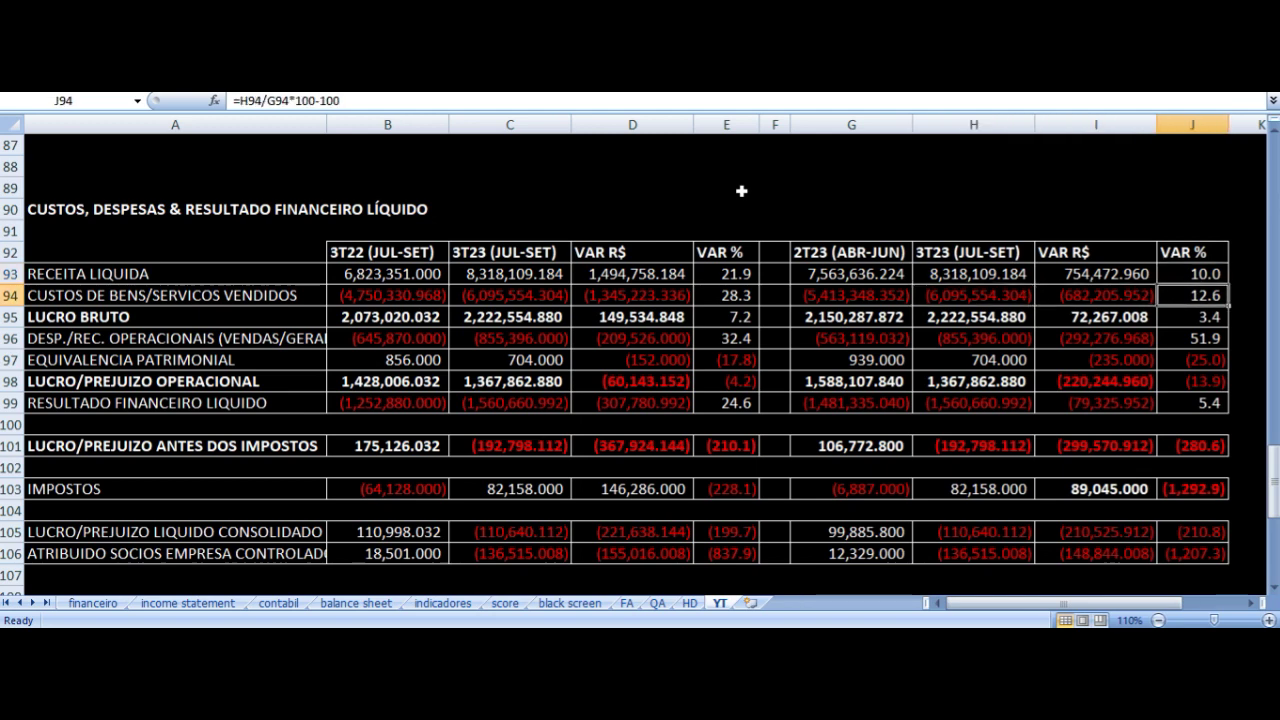
- Review the LUCRO BRUTO R$ and percentage variations from 2T23 to 3T23
key("Left")
key("Down")
key("Right")
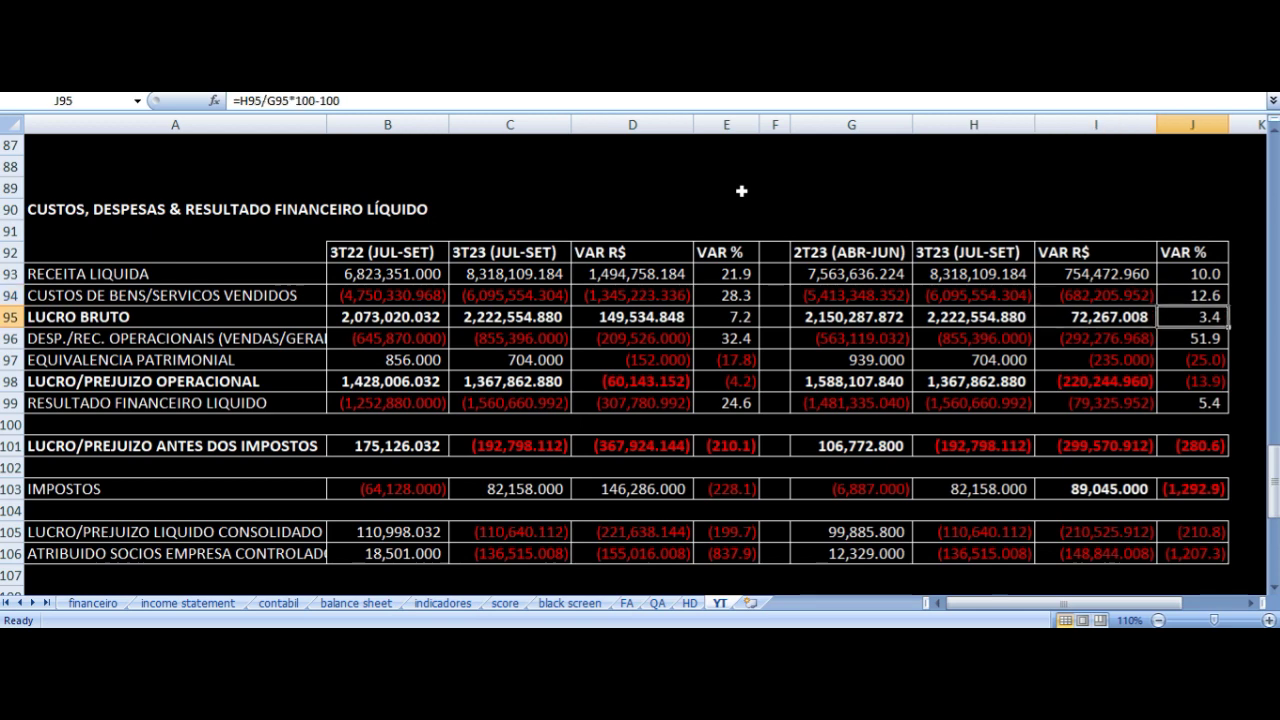
key("Left")
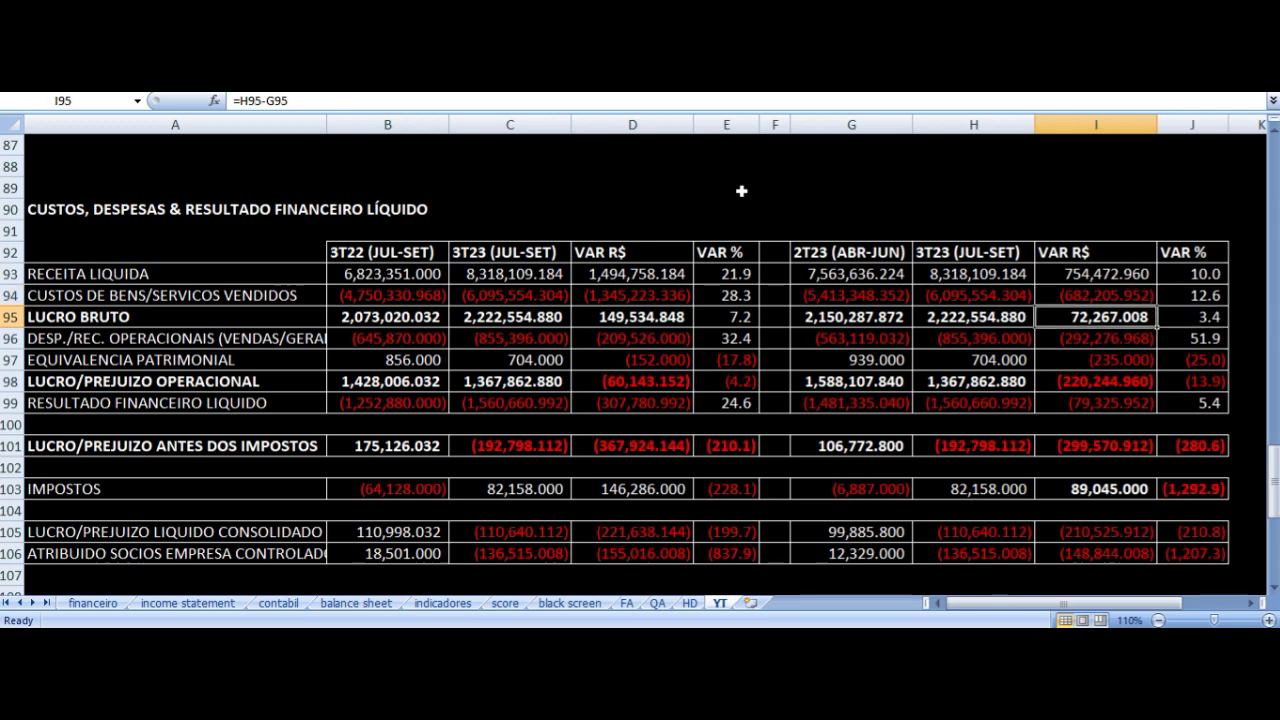
- Review the 2T23 to 3T23 variations of operating expenses/revenues in row 96 and the R$ variation of EQUIVALENCIA PATRIMONIAL
key("Down")
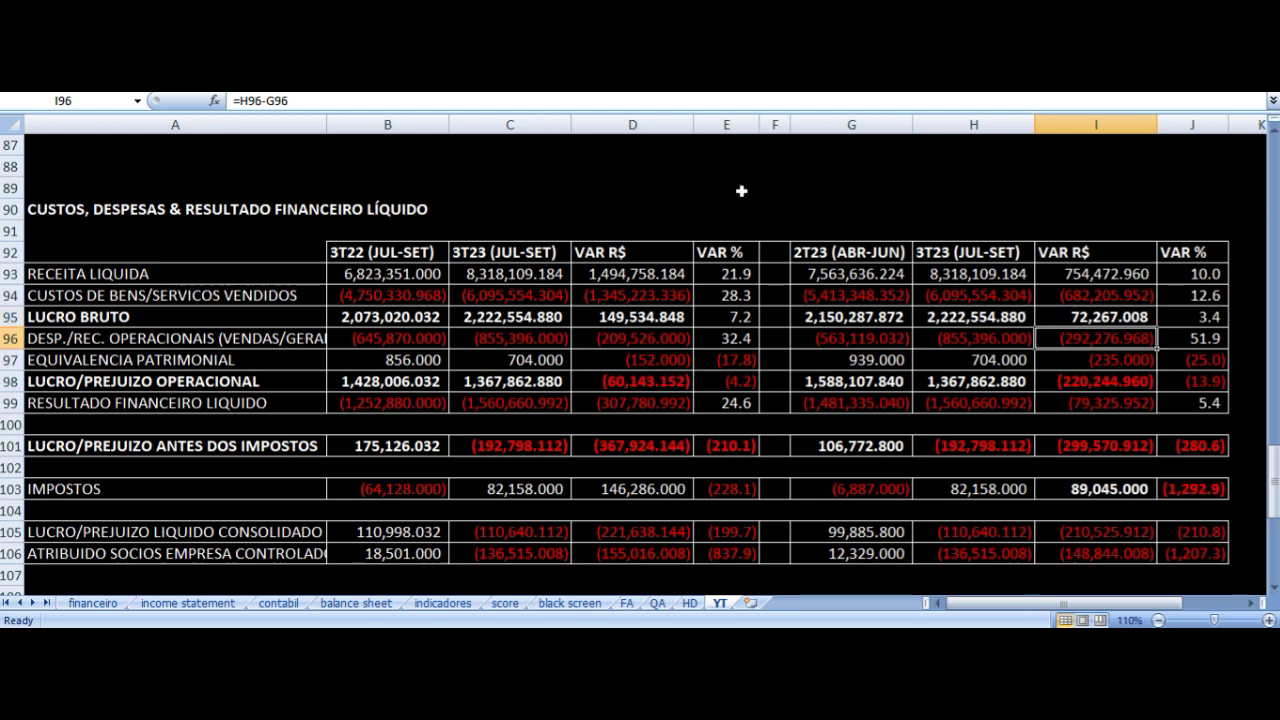
key("Right")
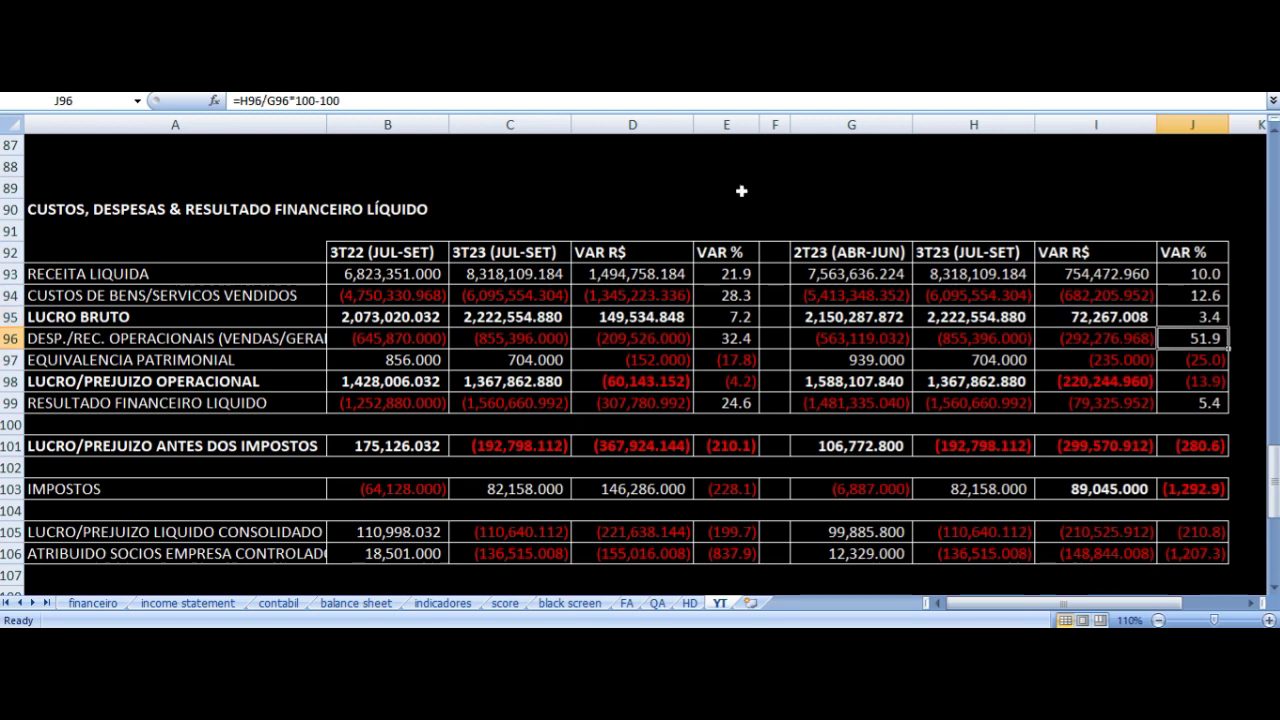
key("Left")
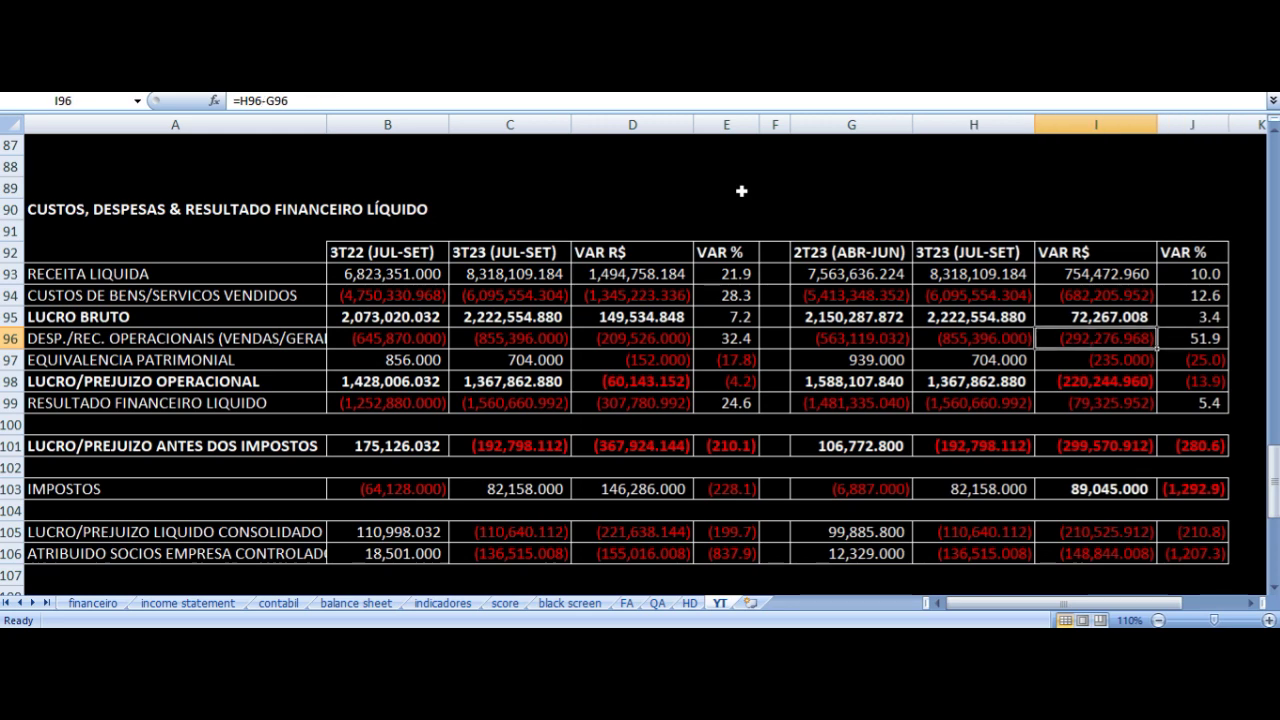
key("Down")
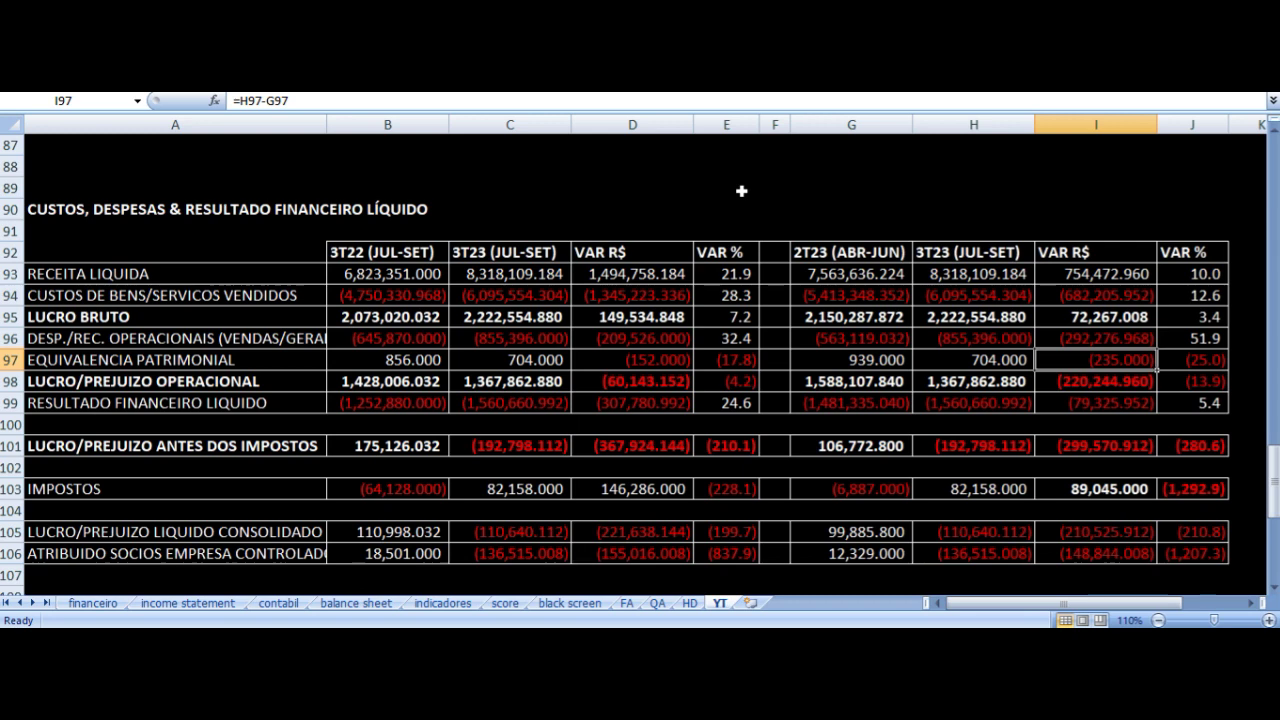
- Review the LUCRO/PREJUIZO OPERACIONAL row across 2T23, 3T23 and its R$ and percentage variations
key("Down")
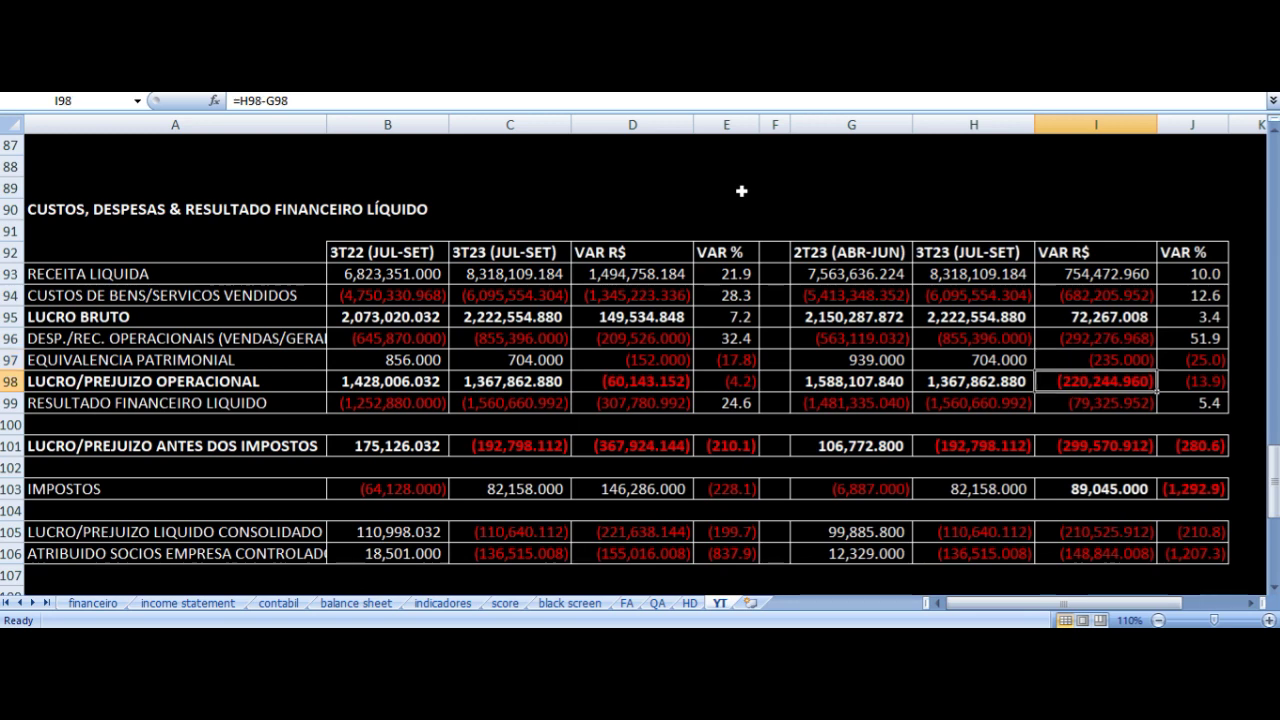
key("Left")
key("Left")
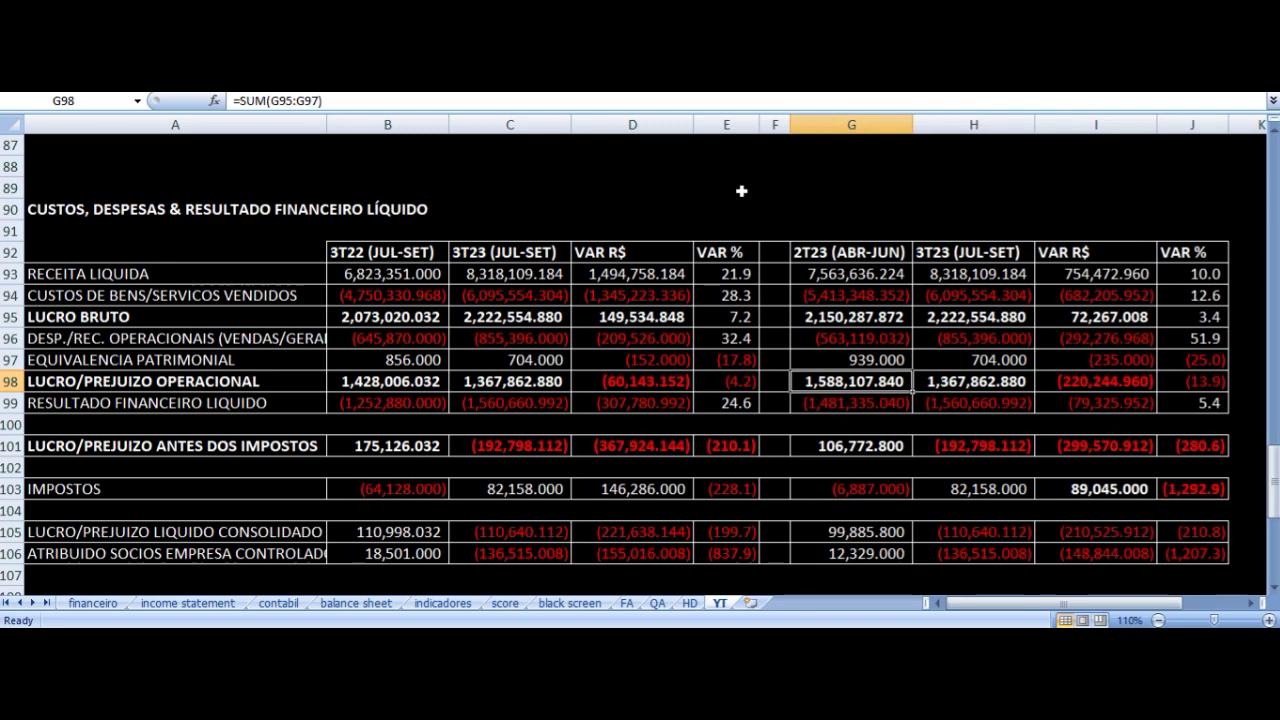
key("Right")
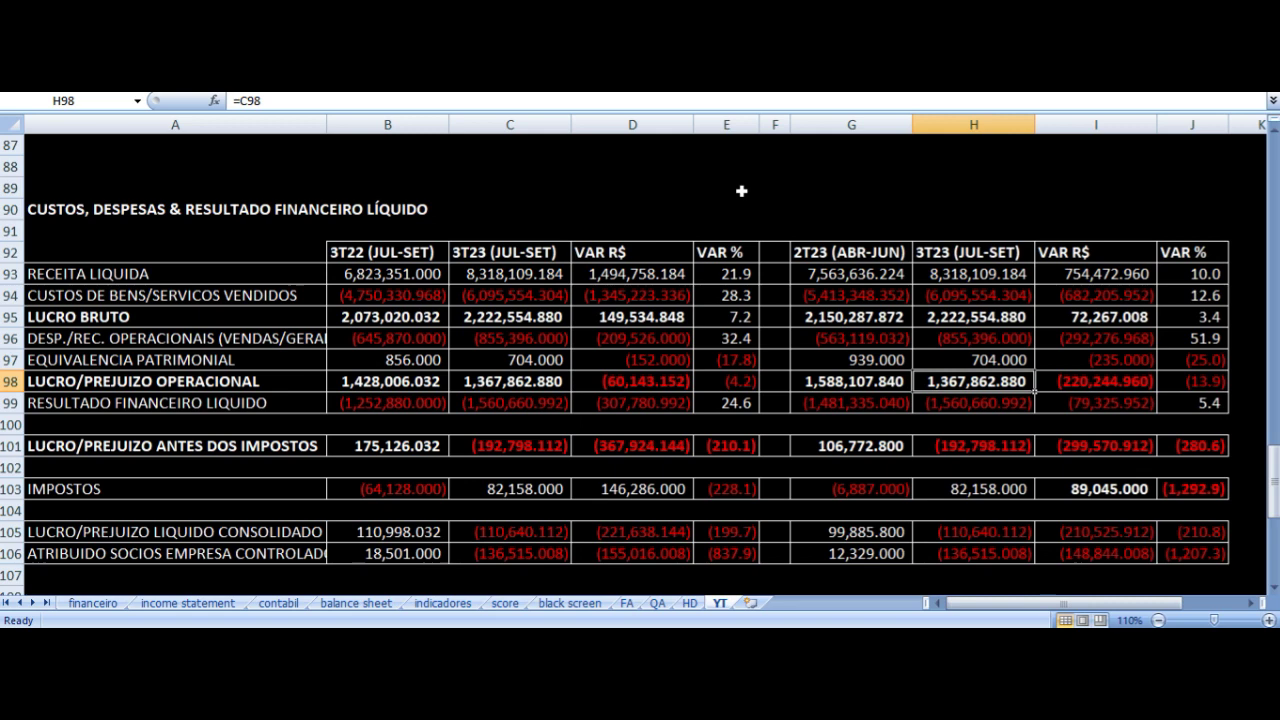
key("Right")
key("Right")
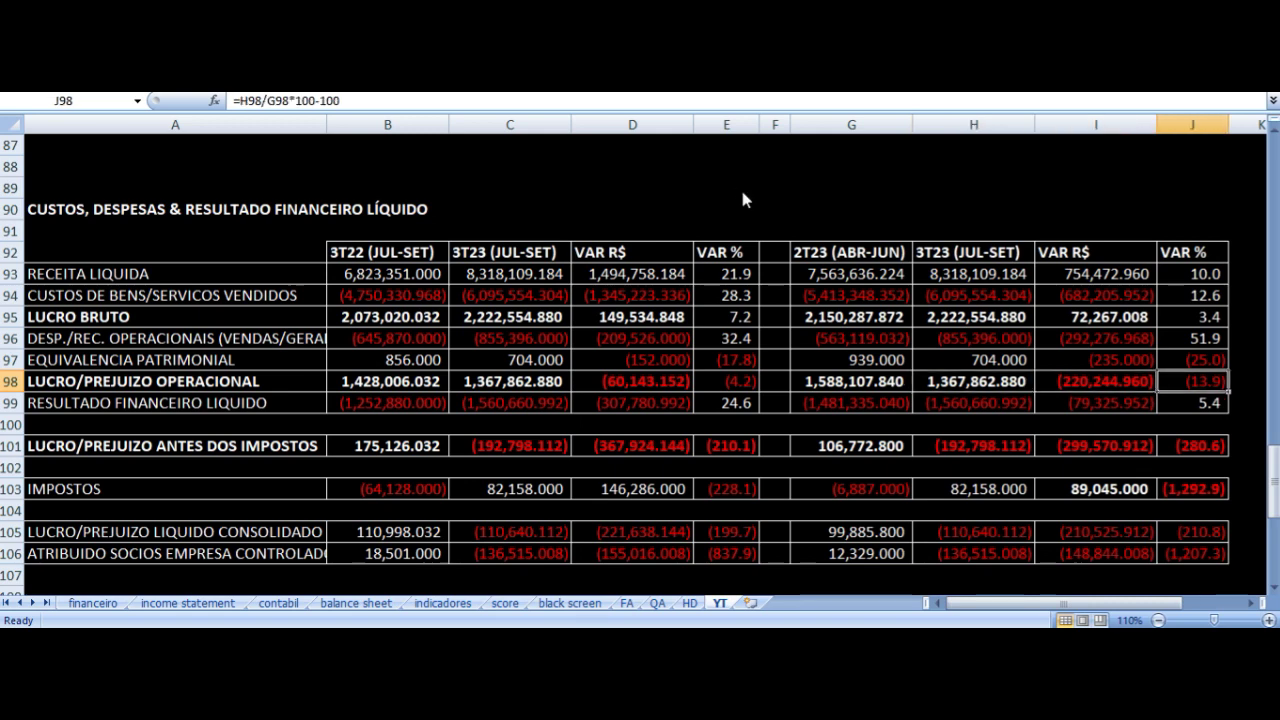
- Recheck the 2T23 to 3T23 variations of RECEITA LIQUIDA and CUSTOS DE BENS/SERVICOS VENDIDOS
key("Up")
key("Up")
key("Up")
key("Up")
key("Up")
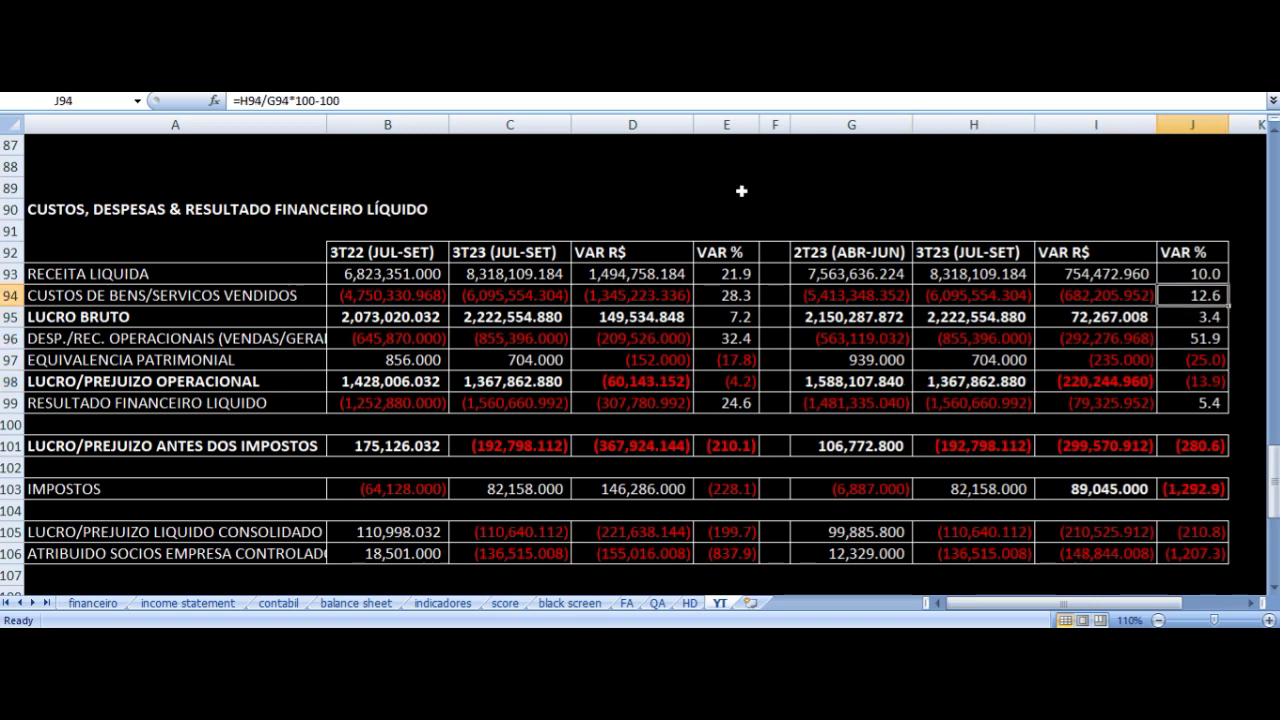
key("Left")
key("Right")
- Compare the 2T23 to 3T23 percentage variations from LUCRO BRUTO through RESULTADO FINANCEIRO LIQUIDO, and recheck the operating expenses' R$ variation in row 96
key("Down")
key("Down")
key("Down")
key("Down")
key("Down")
key("Down")
key("Up")
key("Up")
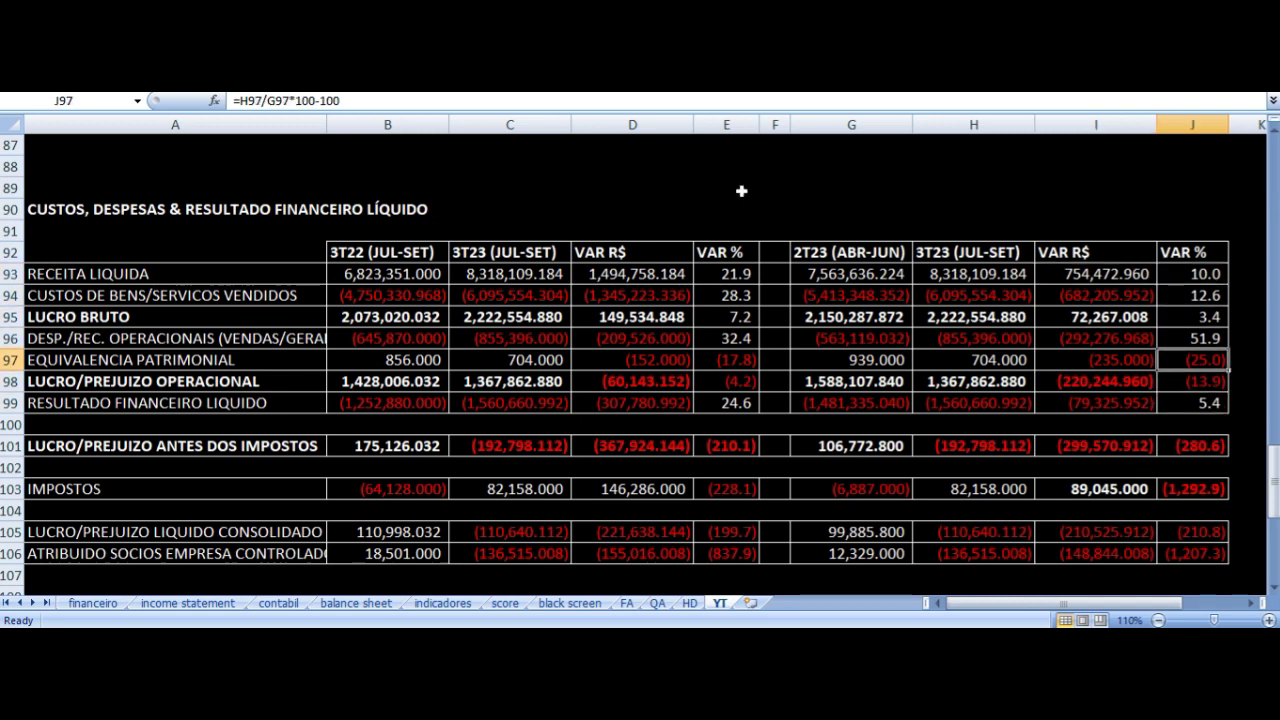
key("Left")
key("Up")
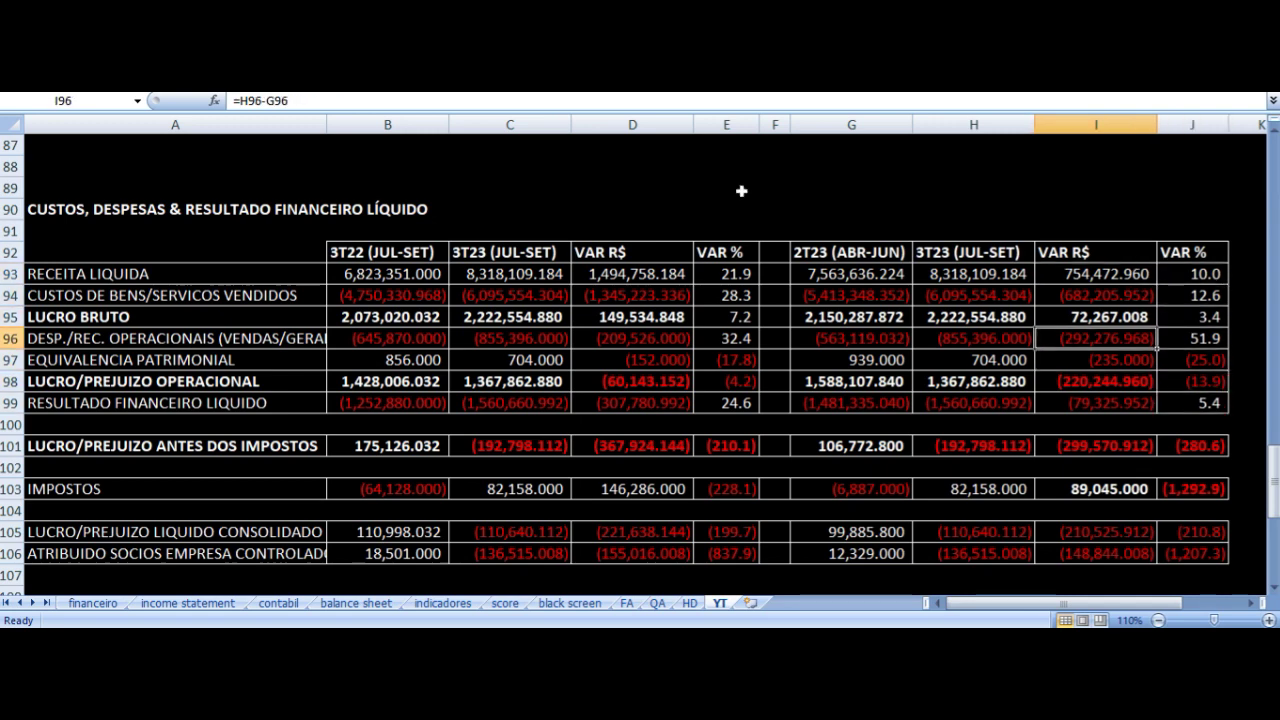
- Review the RESULTADO FINANCEIRO LIQUIDO row, comparing 2T23 with 3T23 and checking its R$ variation
key("Down")
key("Down")
key("Down")
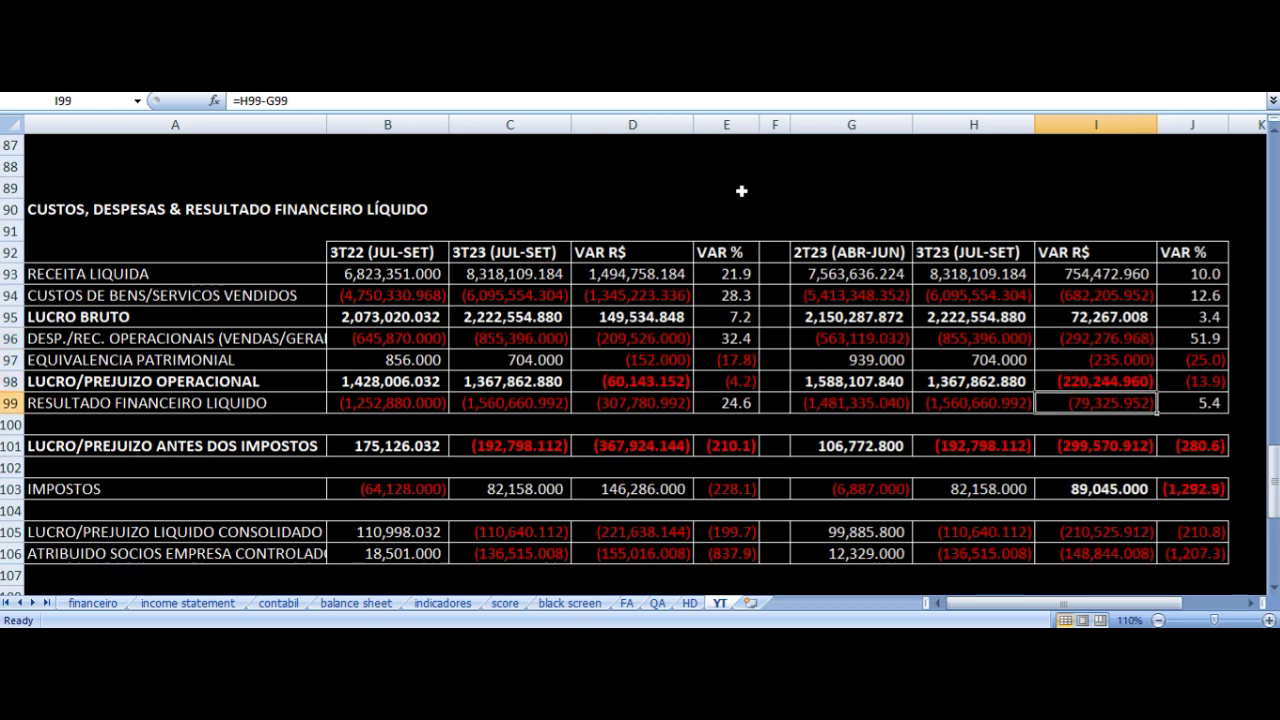
key("Left")
key("Left")
key("Right")
key("Left")
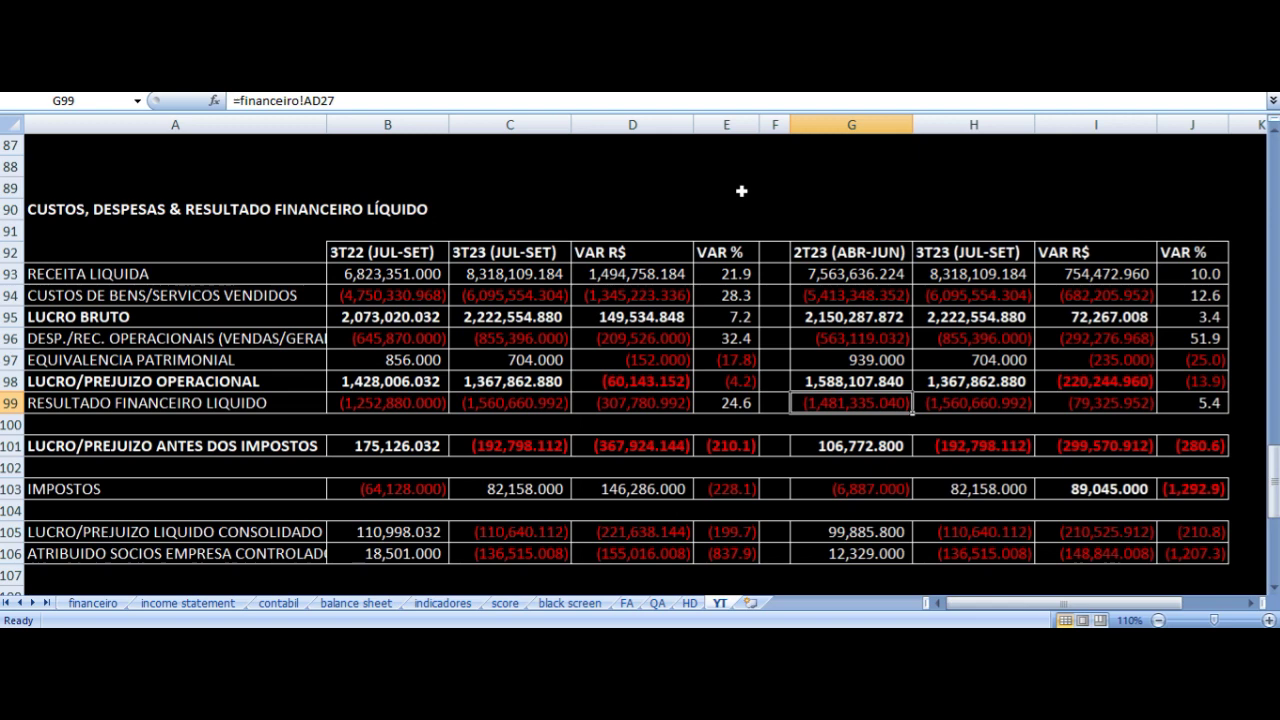
key("Right")
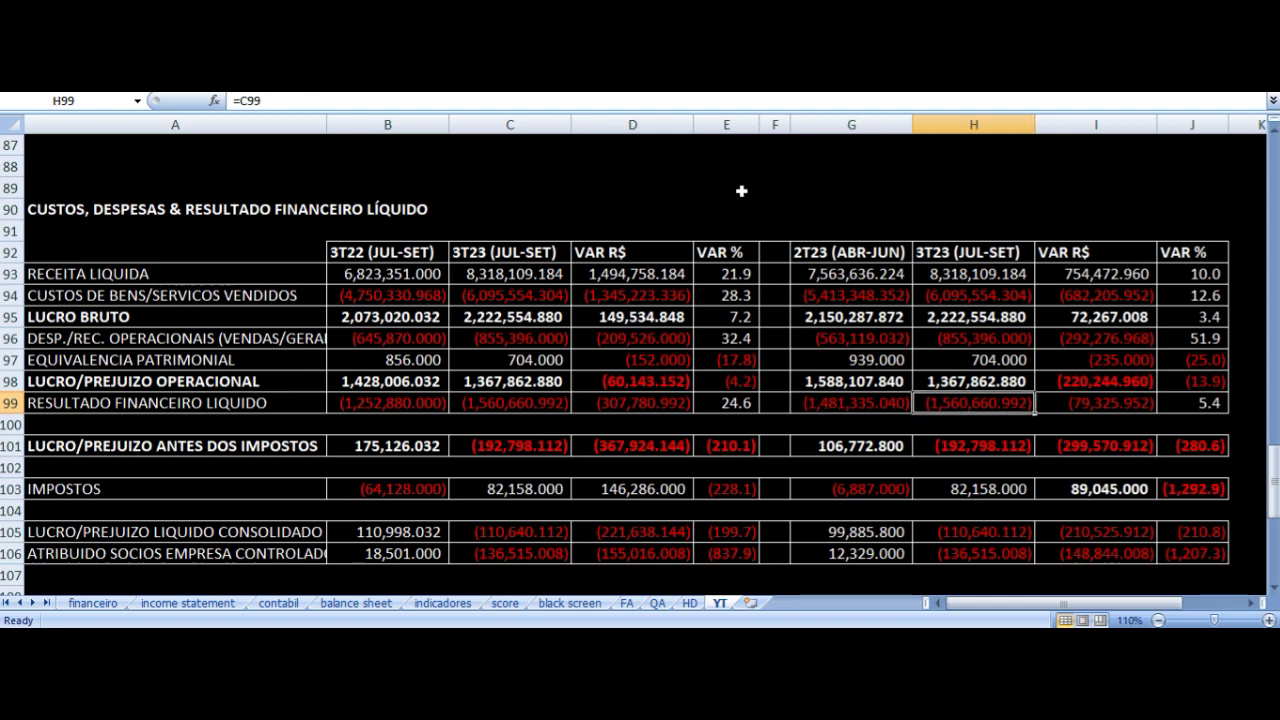
key("Right")
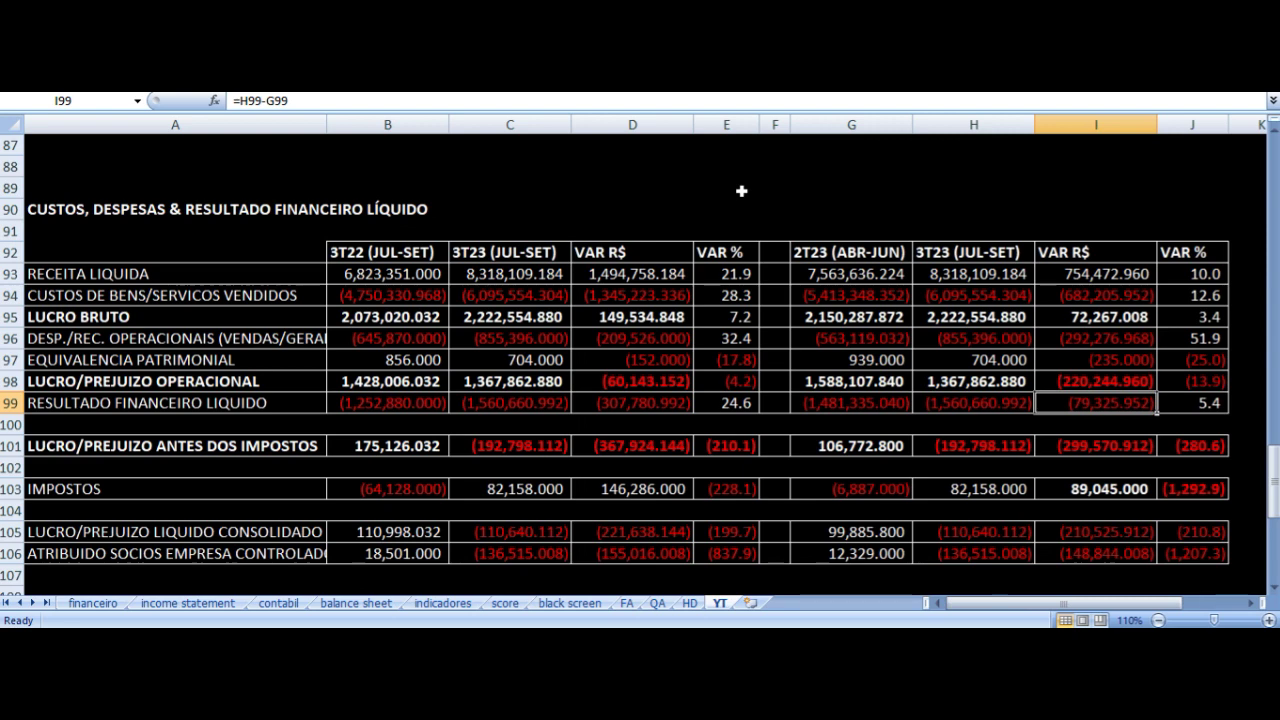
key("Left")
key("Left")
key("Right")
key("Right")
key("Left")
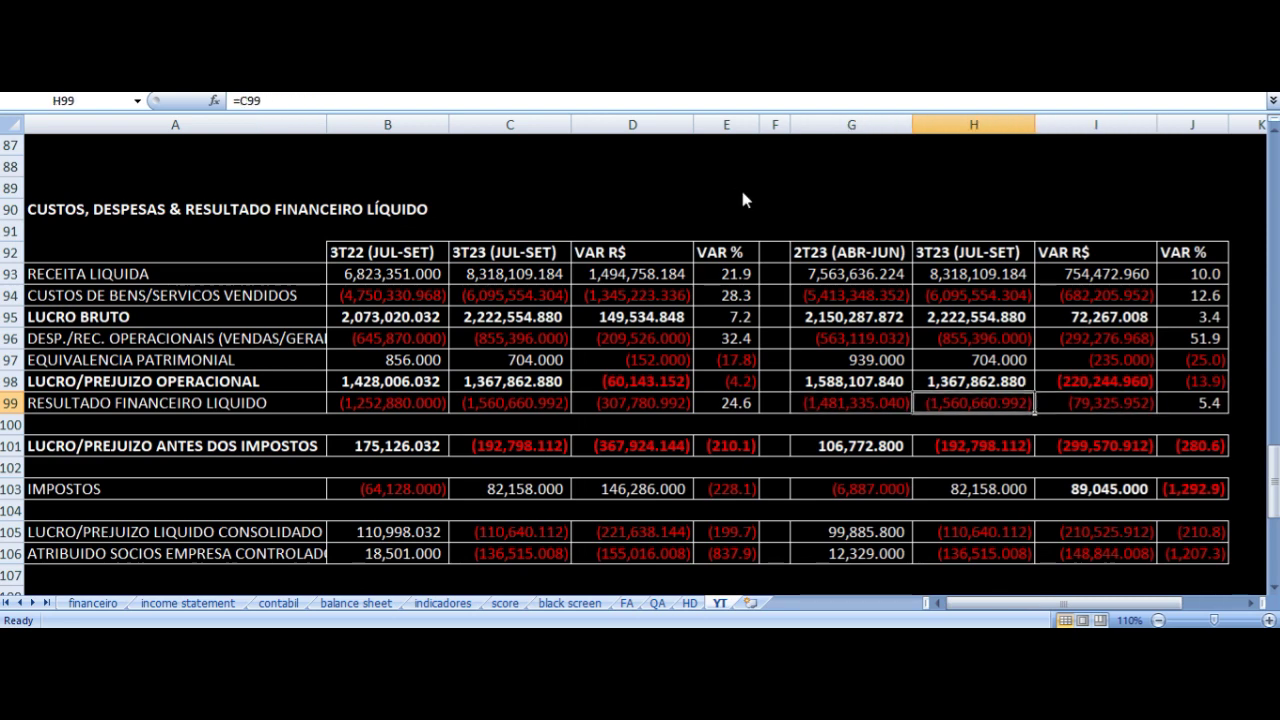
key("Left")
key("Right")
- Review LUCRO/PREJUIZO ANTES DOS IMPOSTOS for 2T23 and 3T23 with its R$ variation, checking it against the operating and financial result rows
key("Down")
key("Down")
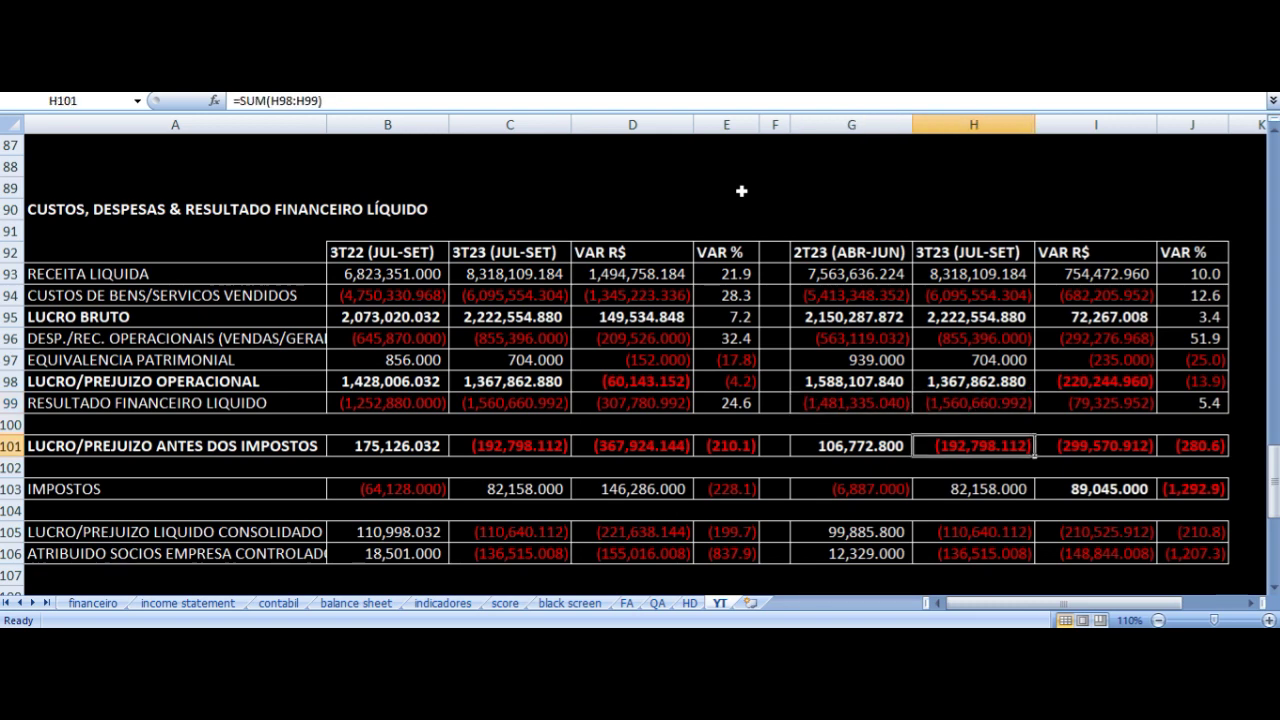
key("Left")
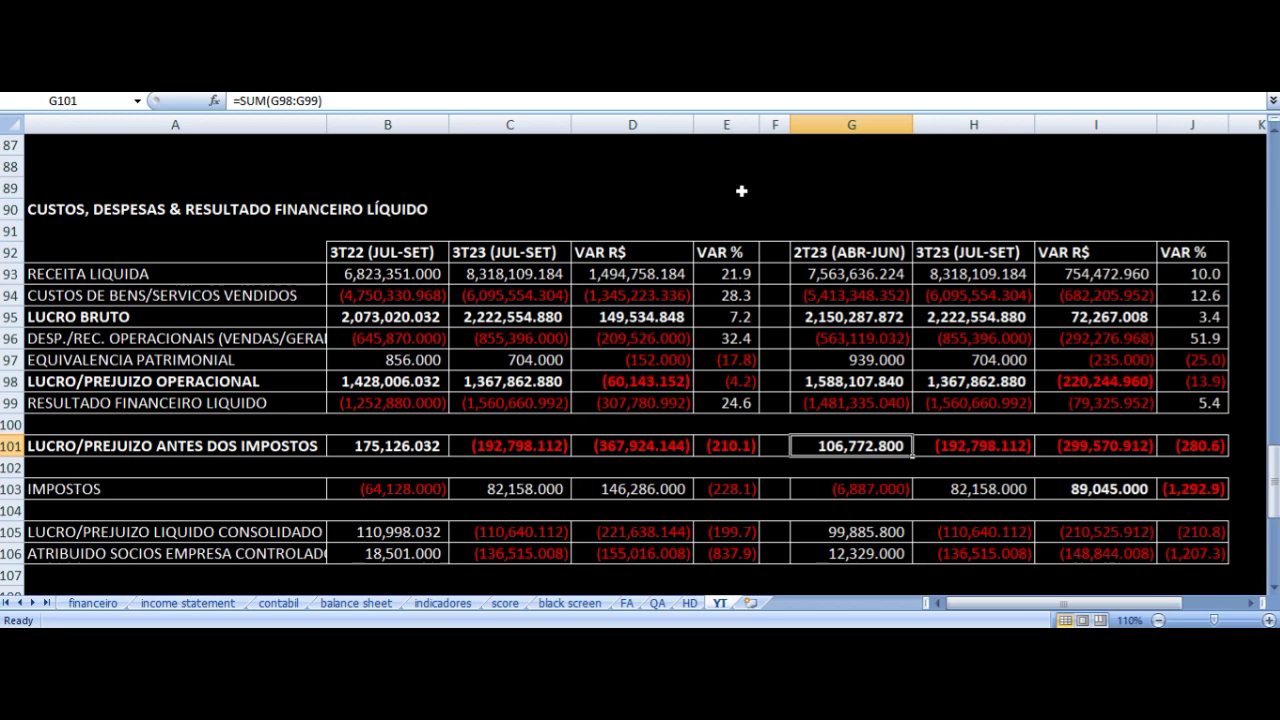
key("Right")
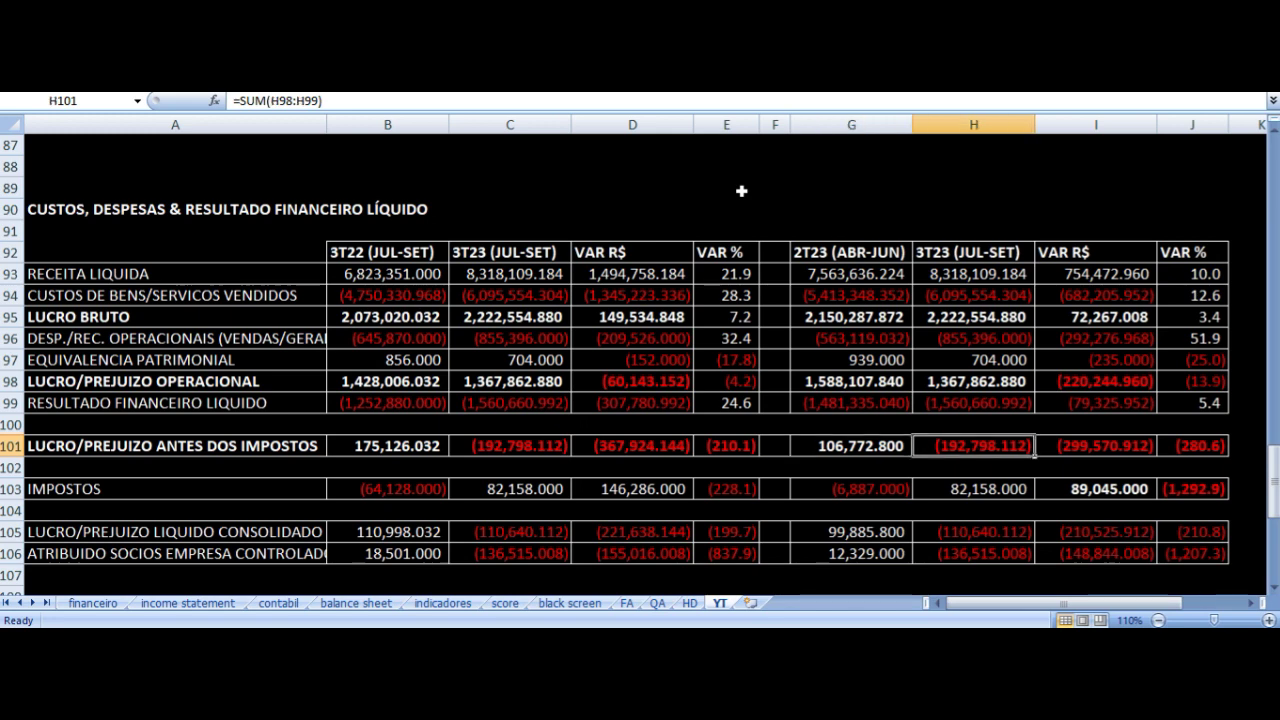
key("Right")
key("Left")
key("Up")
key("Up")
key("Down")
key("Down")
key("Right")
- Review the IMPOSTOS row across 2T23, 3T23 and its R$ and percentage variations
key("Down")
key("Down")
key("Left")
key("Left")
key("Right")
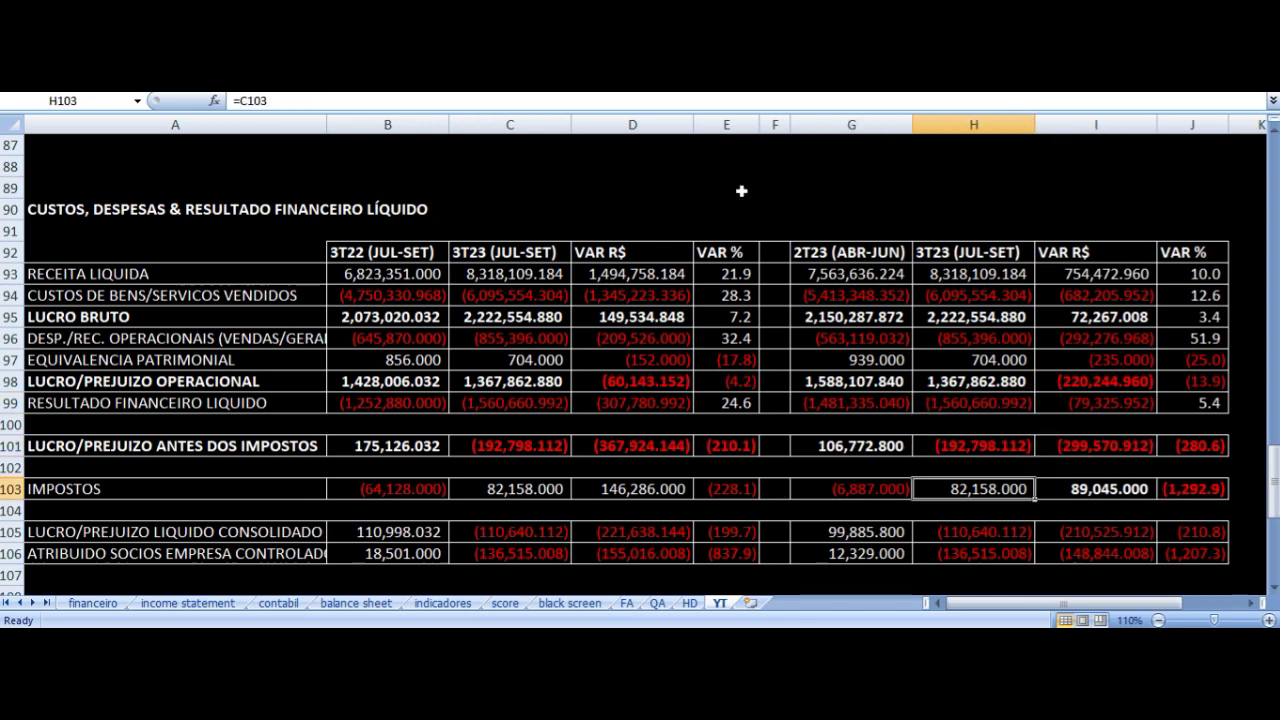
key("Right")
key("Right")
key("Left")
key("Left")
key("Left")
- Compare LUCRO/PREJUIZO LIQUIDO CONSOLIDADO between 2T23 and 3T23
key("Down")
key("Down")
key("Down")
key("Up")
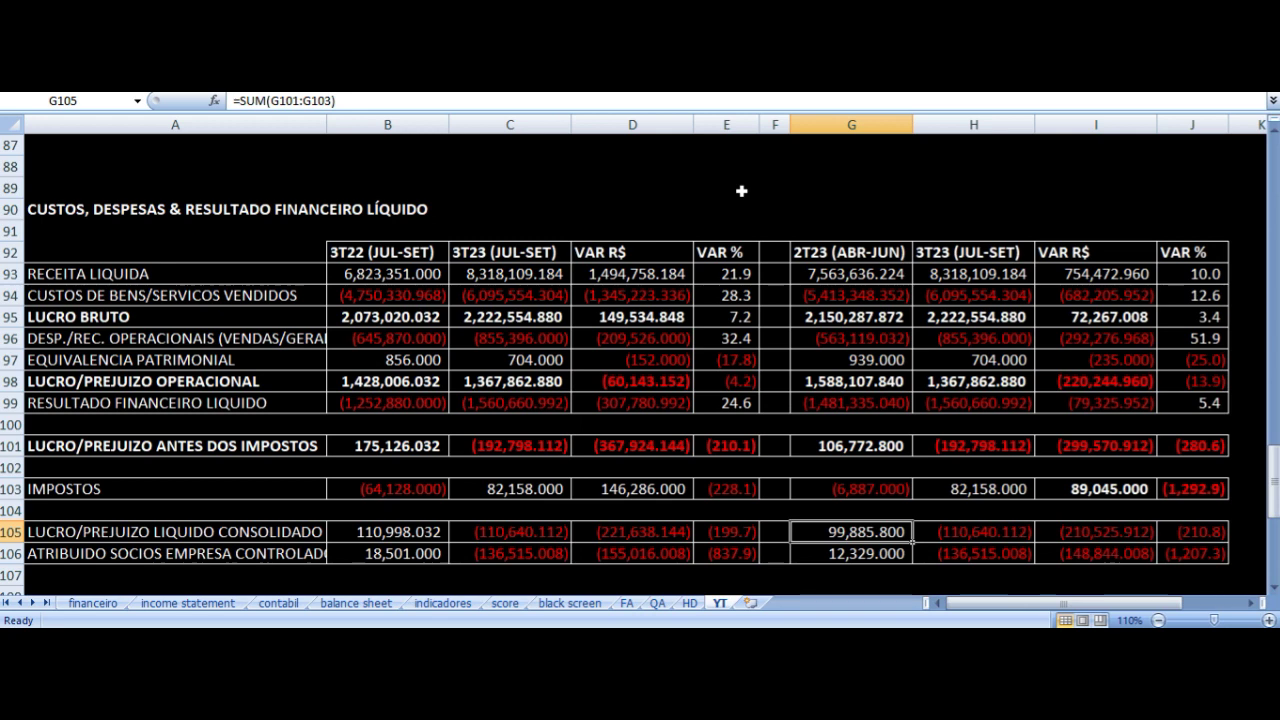
key("Right")
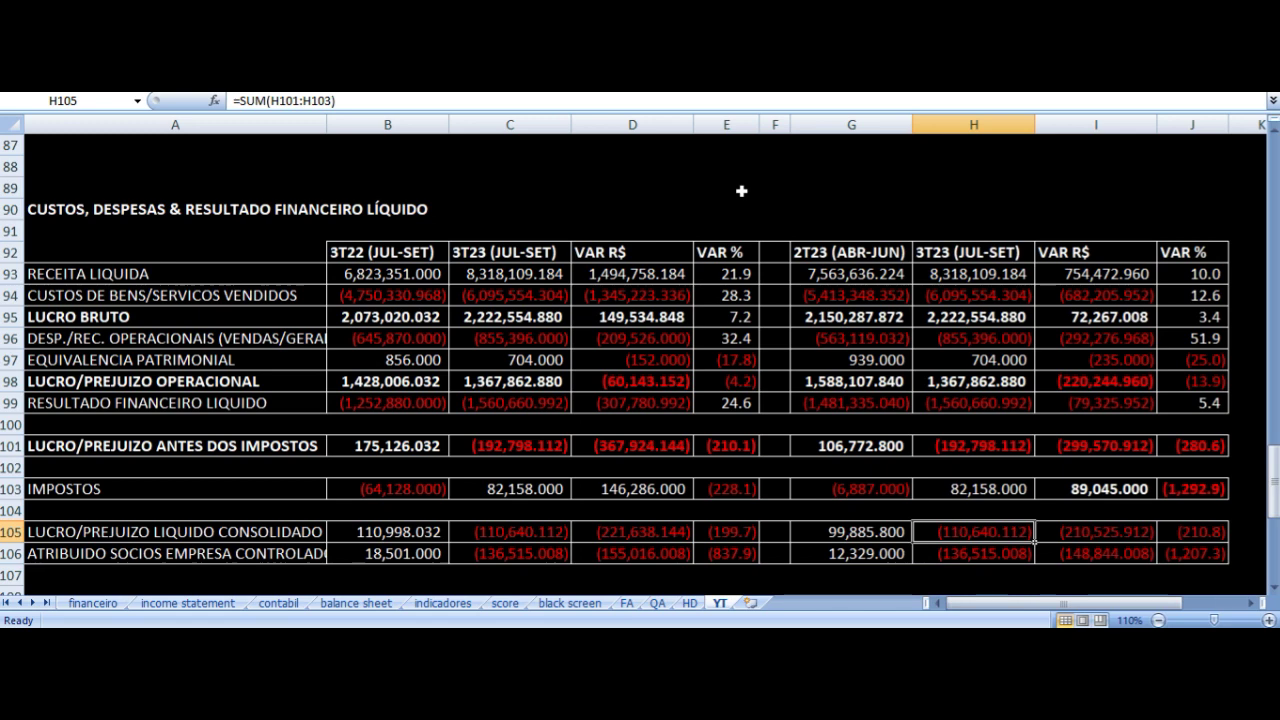
- Compare the result attributed to the controlling company's shareholders in row 106 between 2T23 and 3T23
key("Down")
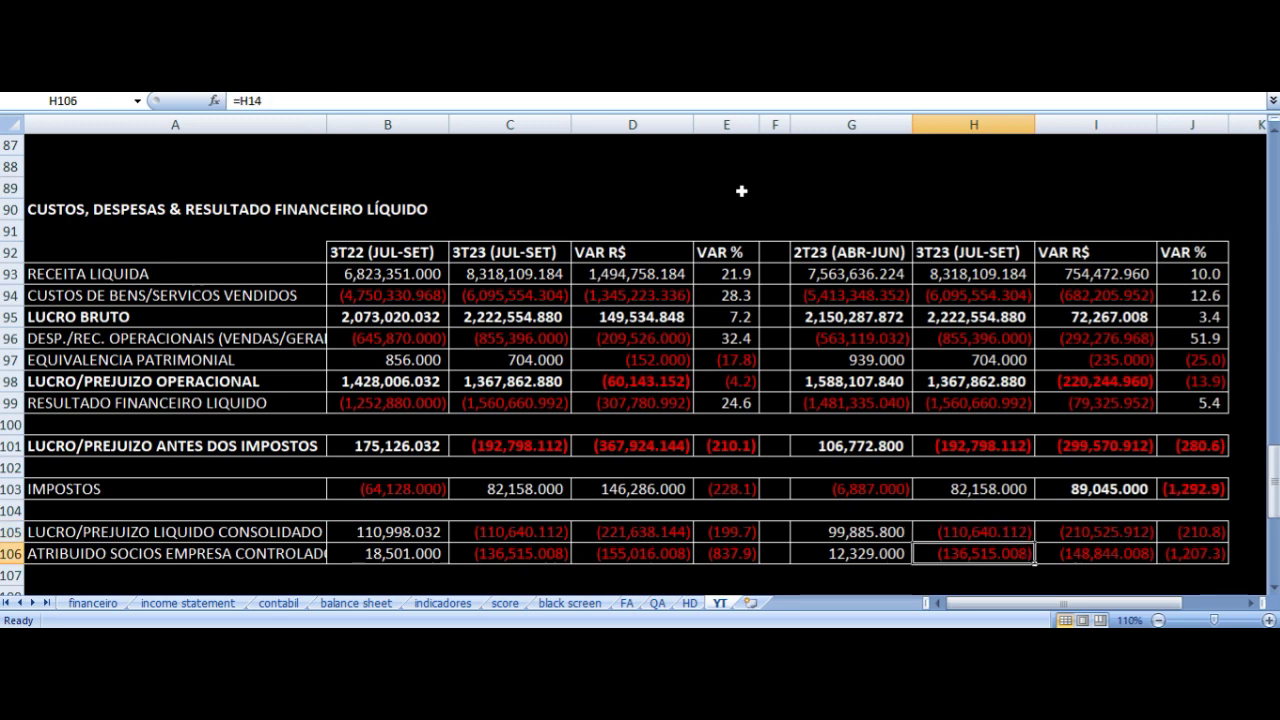
key("Left")
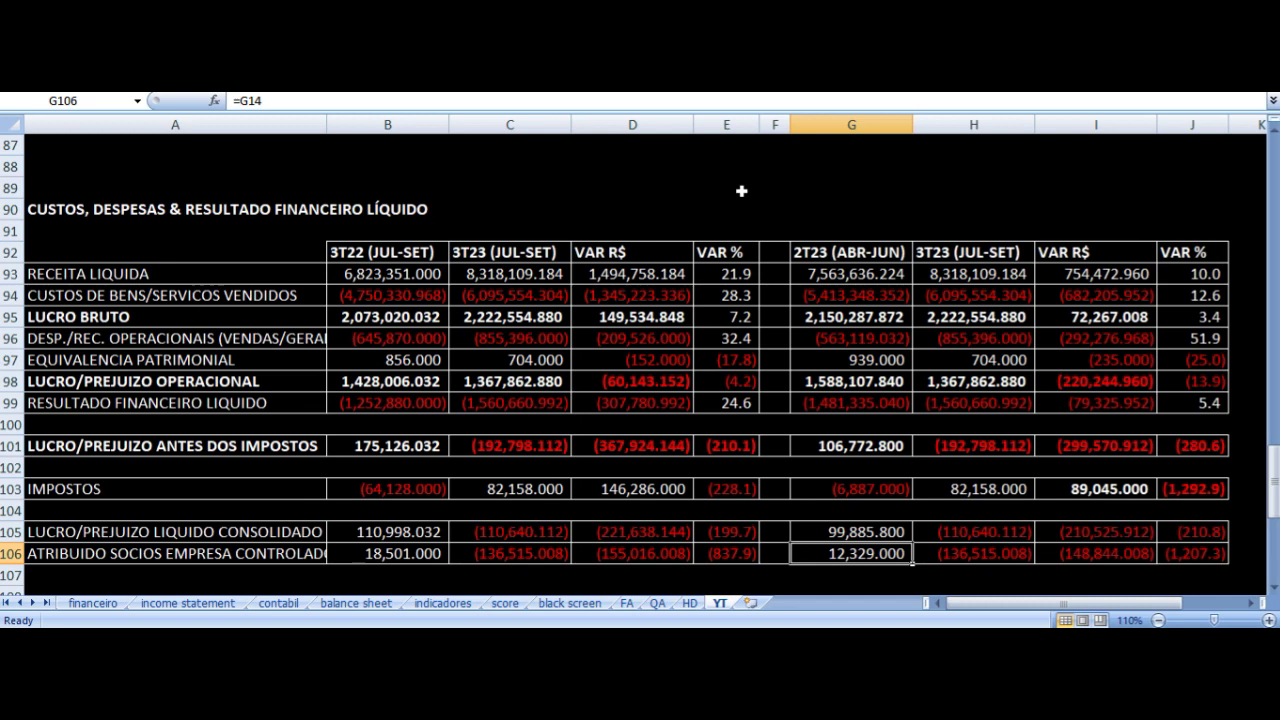
key("Right")
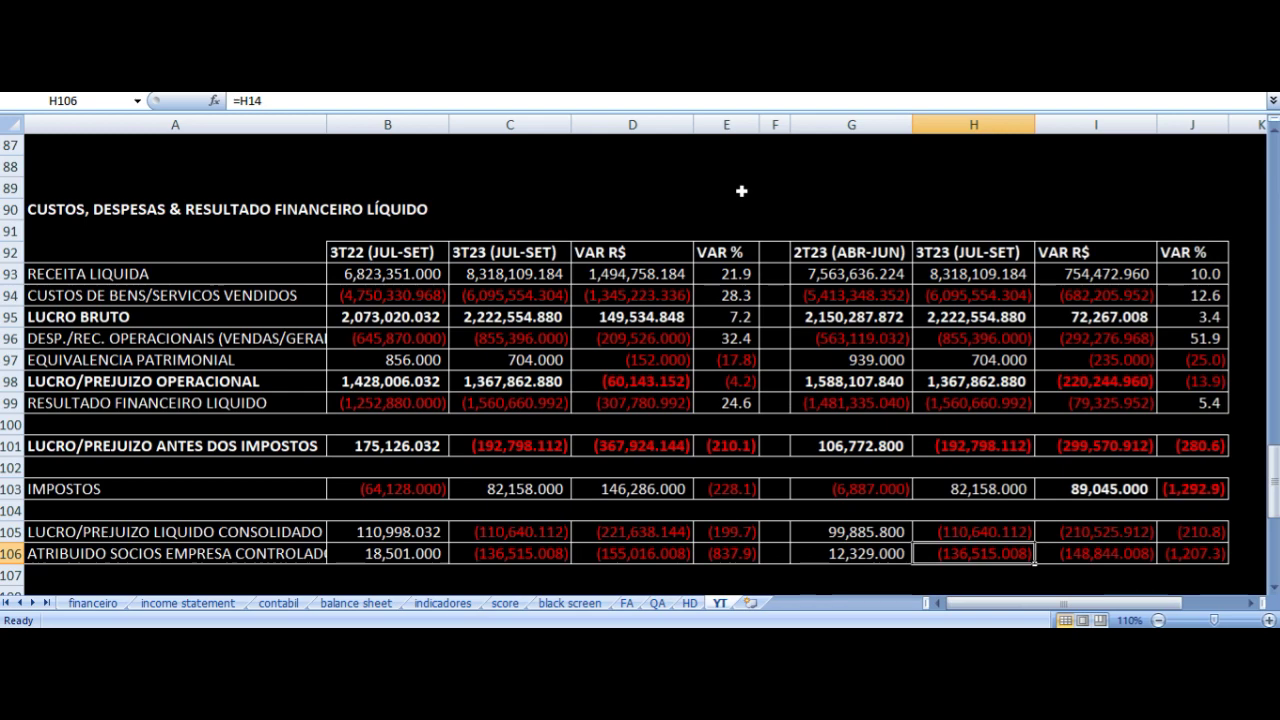
- Switch to the earnings release and compare the Resultado Financeiro of JSL, Vamos and Movida in the 3T23 and 3T22 tables
scroll(671, 334, "down", 7)
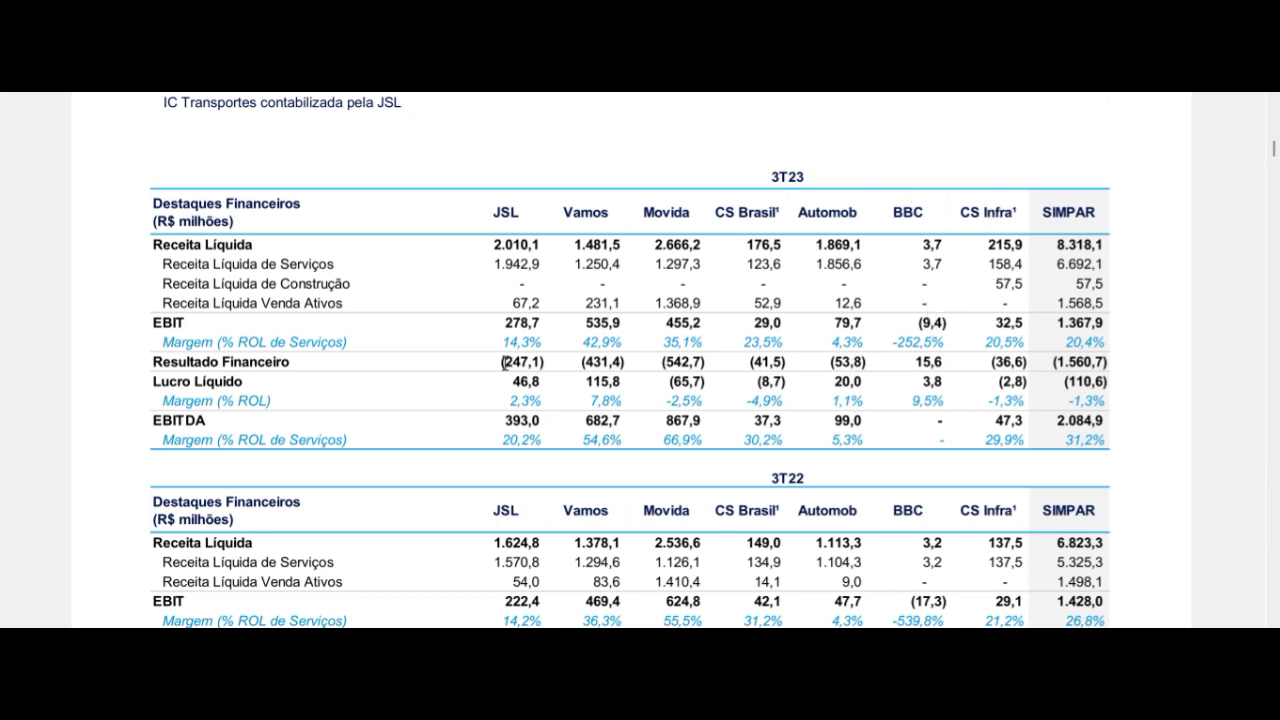
left_click_drag(500, 362, 710, 358)
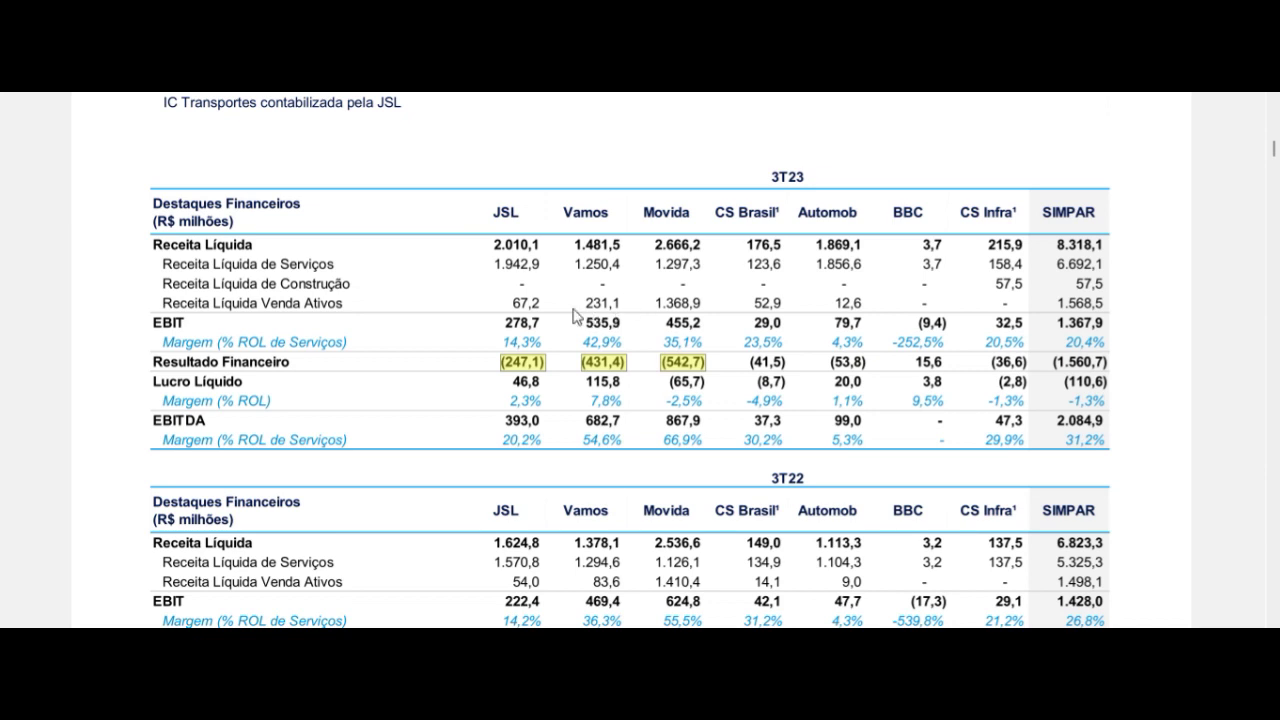
scroll(637, 156, "down", 3)
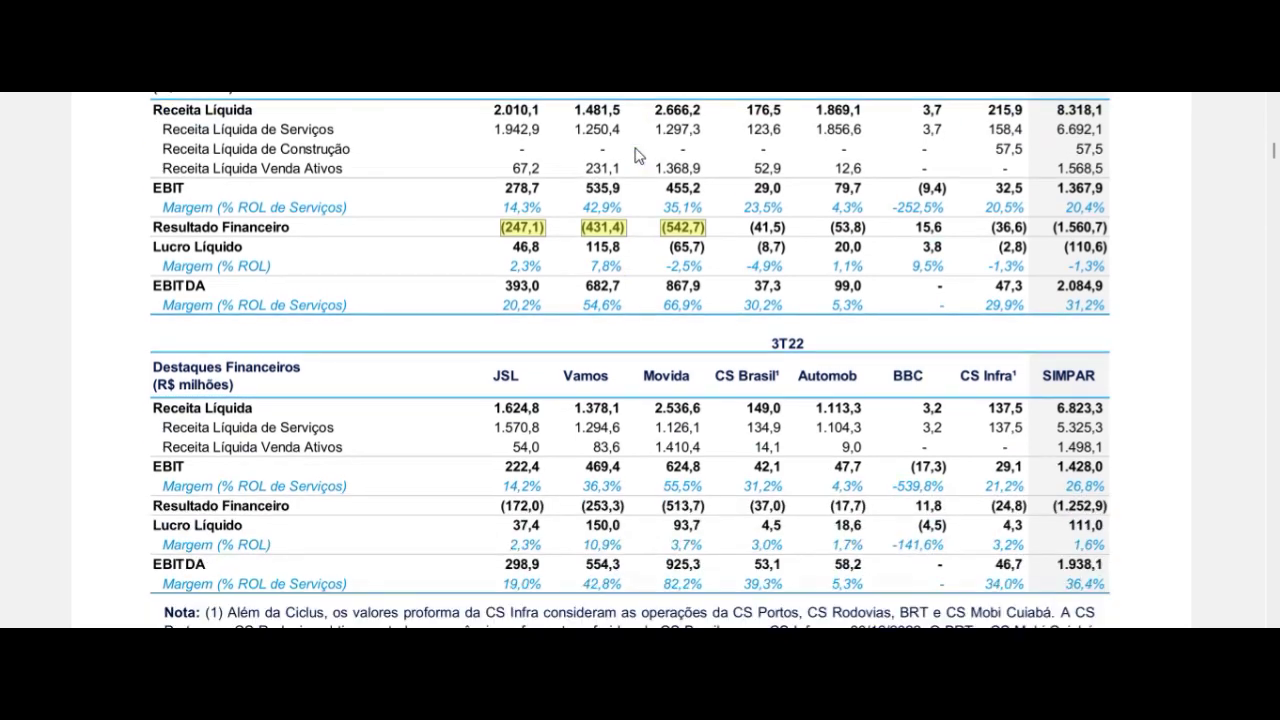
scroll(637, 156, "down", 1)
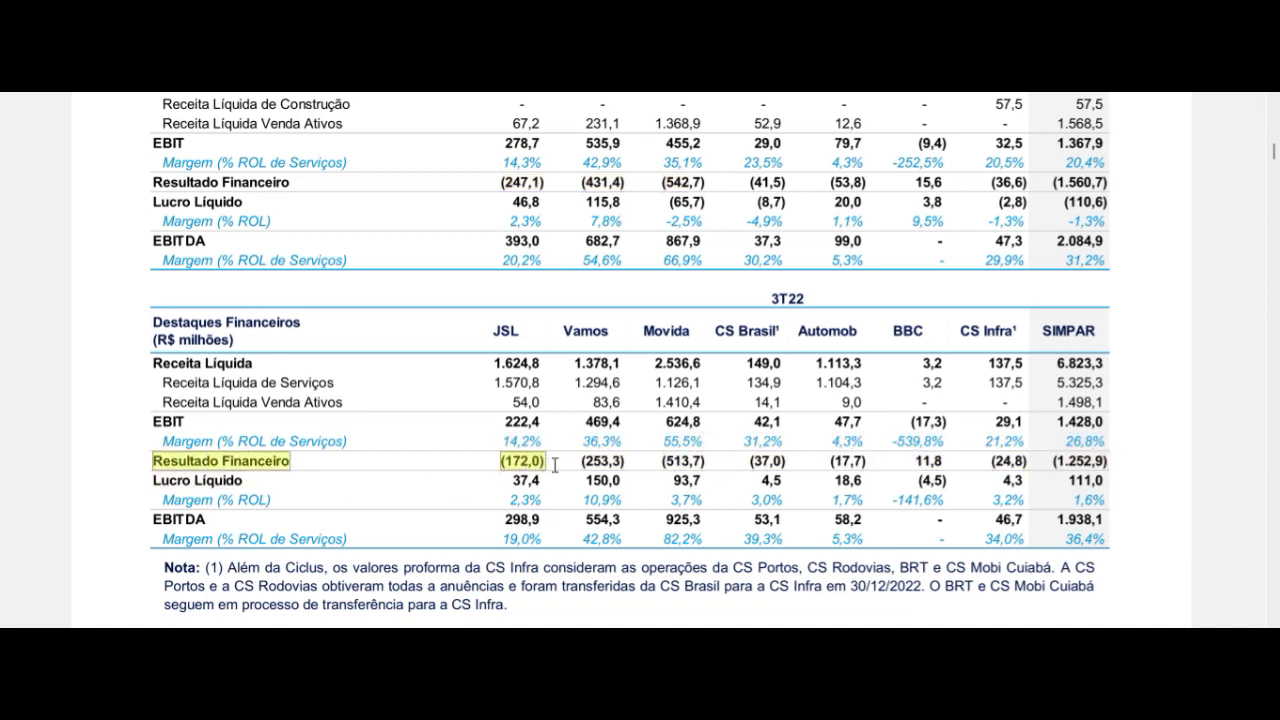
left_click_drag(578, 461, 712, 461)
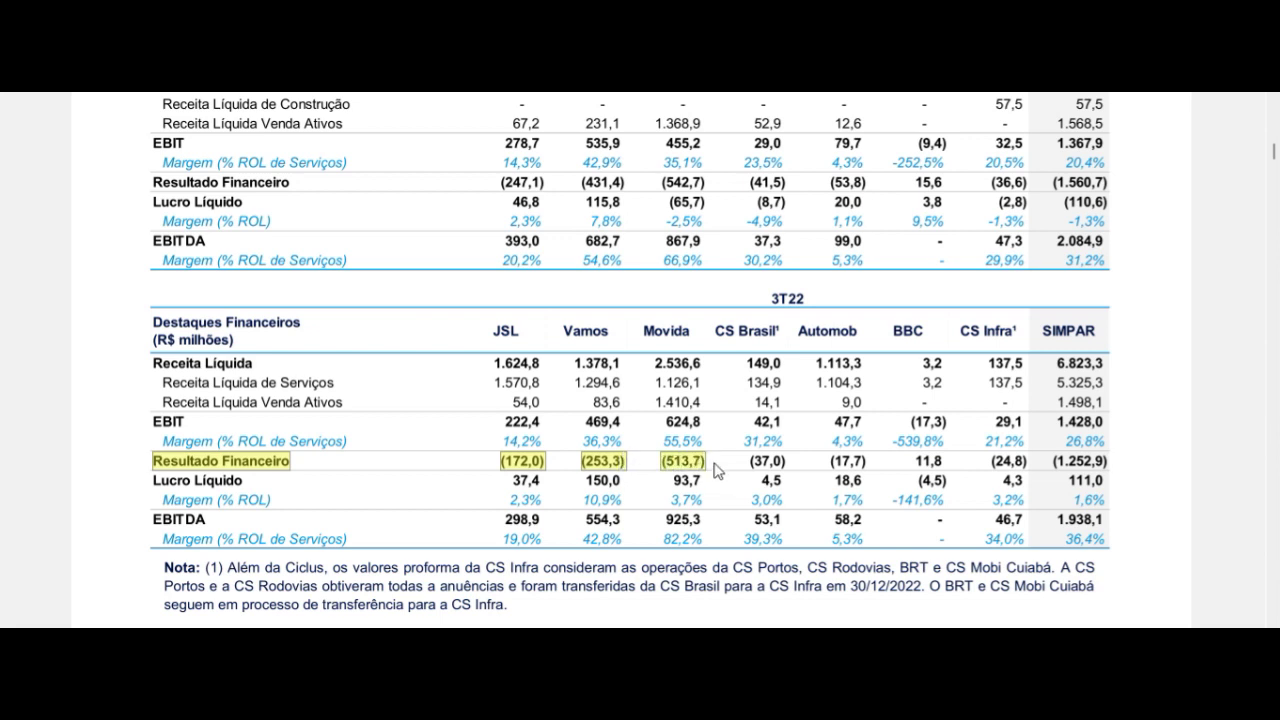
scroll(630, 382, "up", 4)
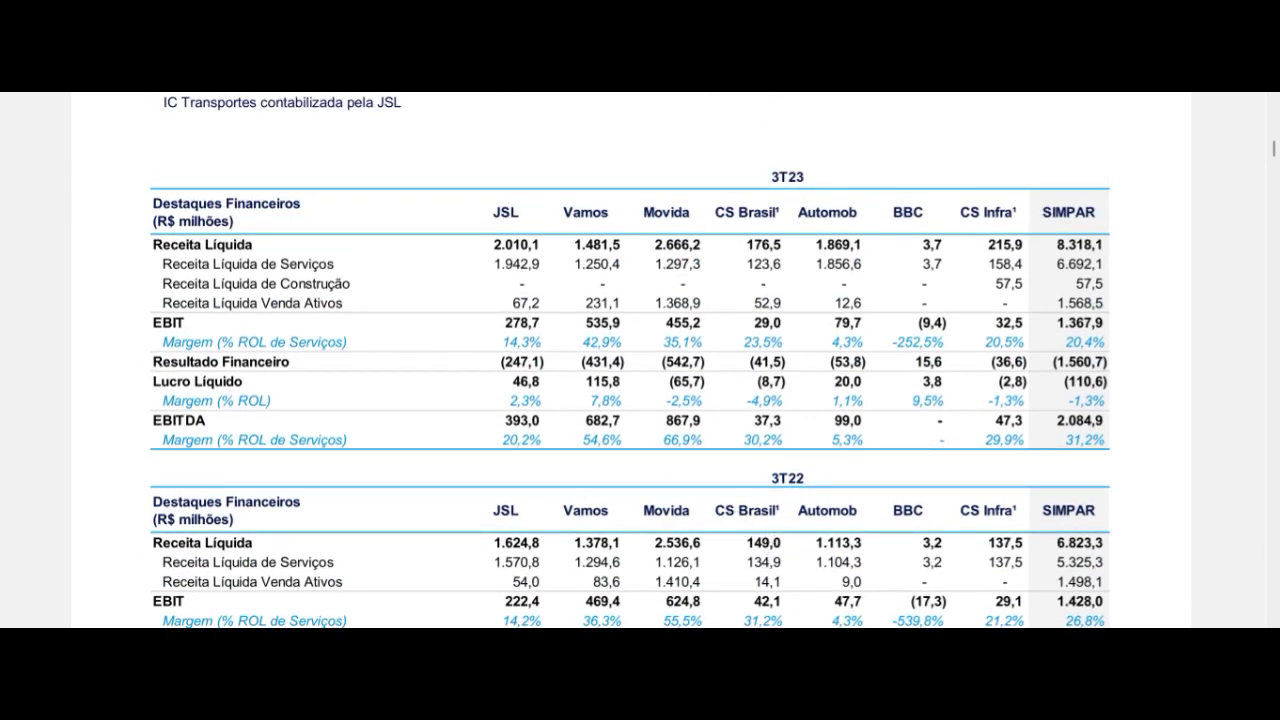
- Switch back to the Excel YT sheet and review the 9M22 to 9M23 variations of RECEITA LIQUIDA and CUSTOS DE BENS/SERVICOS VENDIDOS
key("alt+Tab")
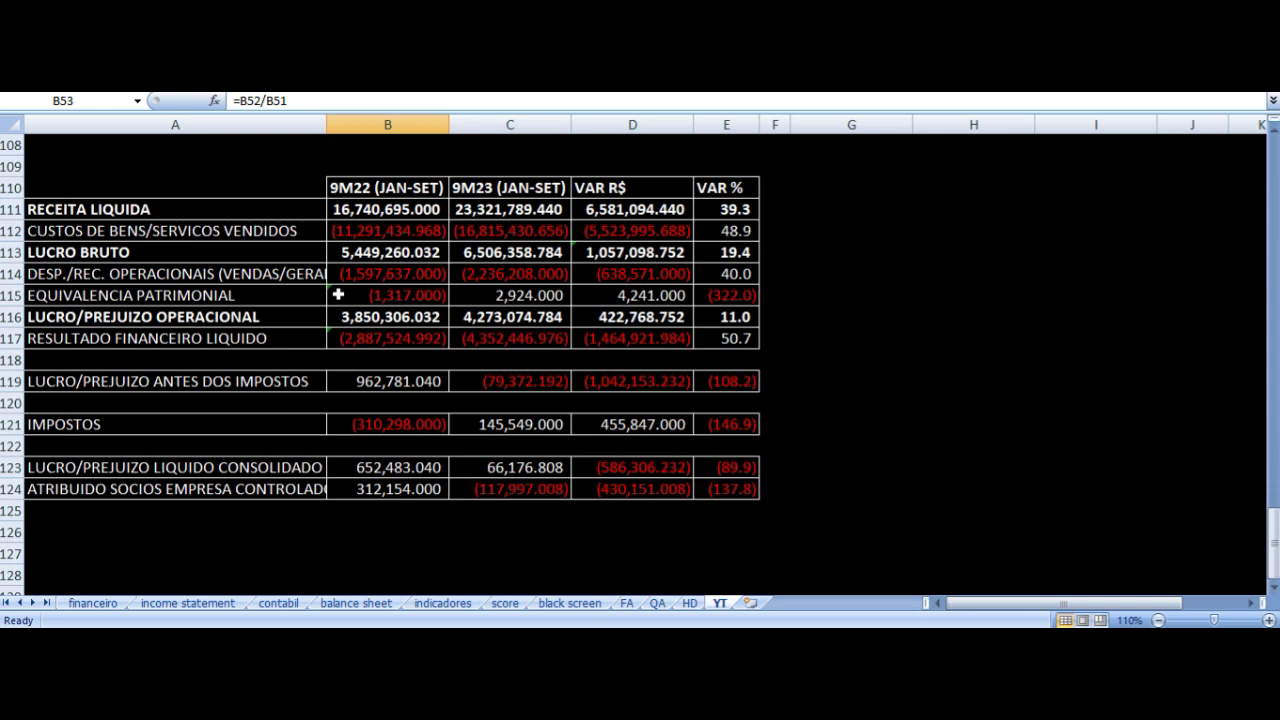
left_click(724, 209)
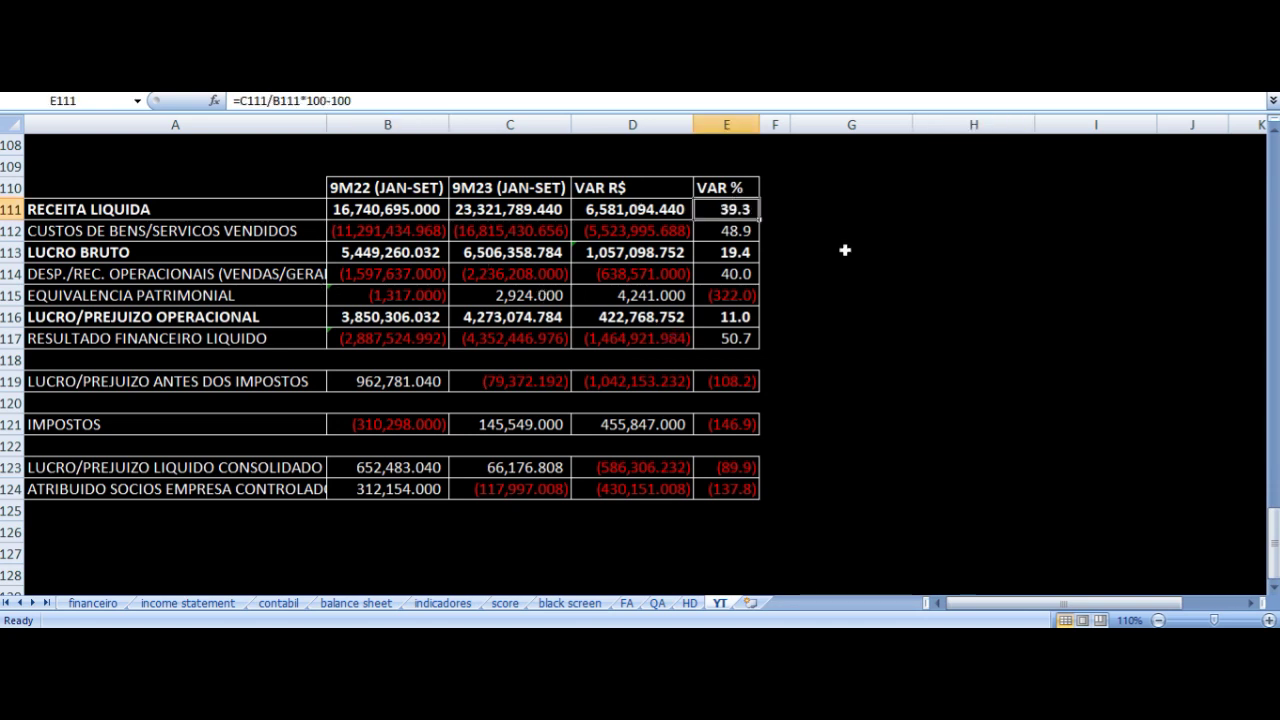
key("Left")
key("Left")
key("Right")
key("Down")
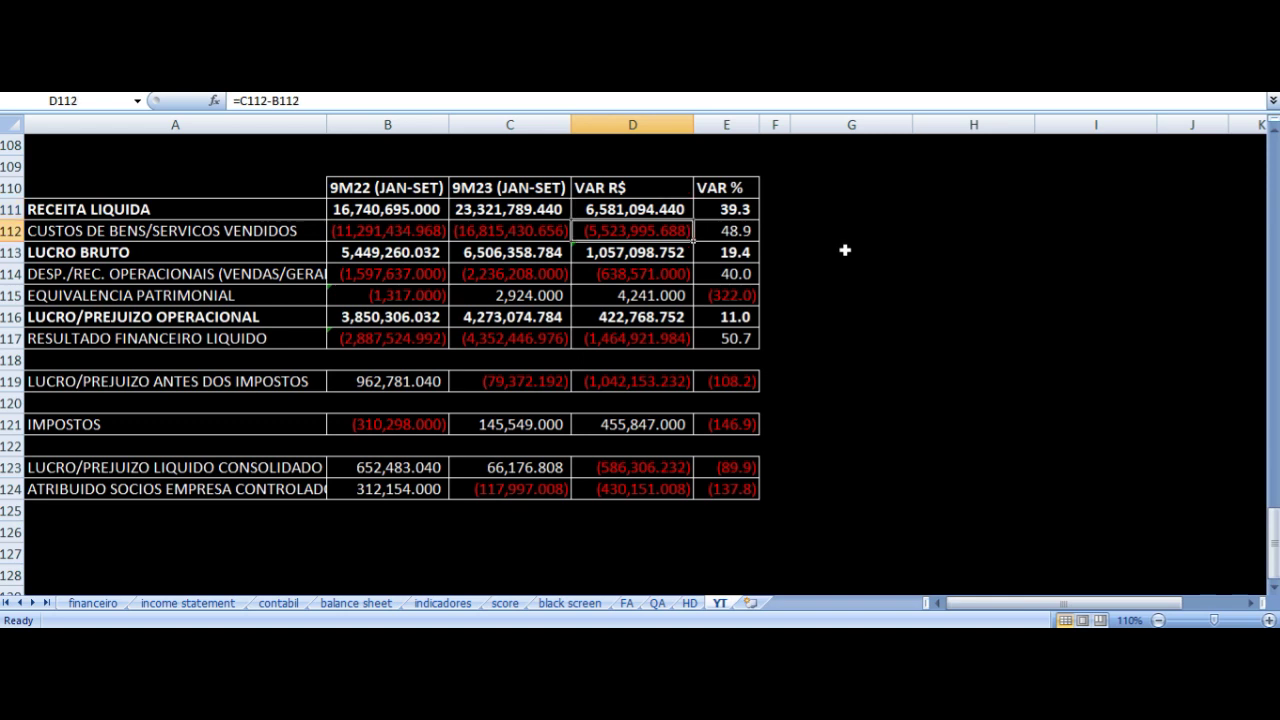
key("Right")
- Review the LUCRO BRUTO row across 9M22, 9M23 and its R$ and percentage variations
key("Down")
key("Left")
key("Left")
key("Left")
key("Left")
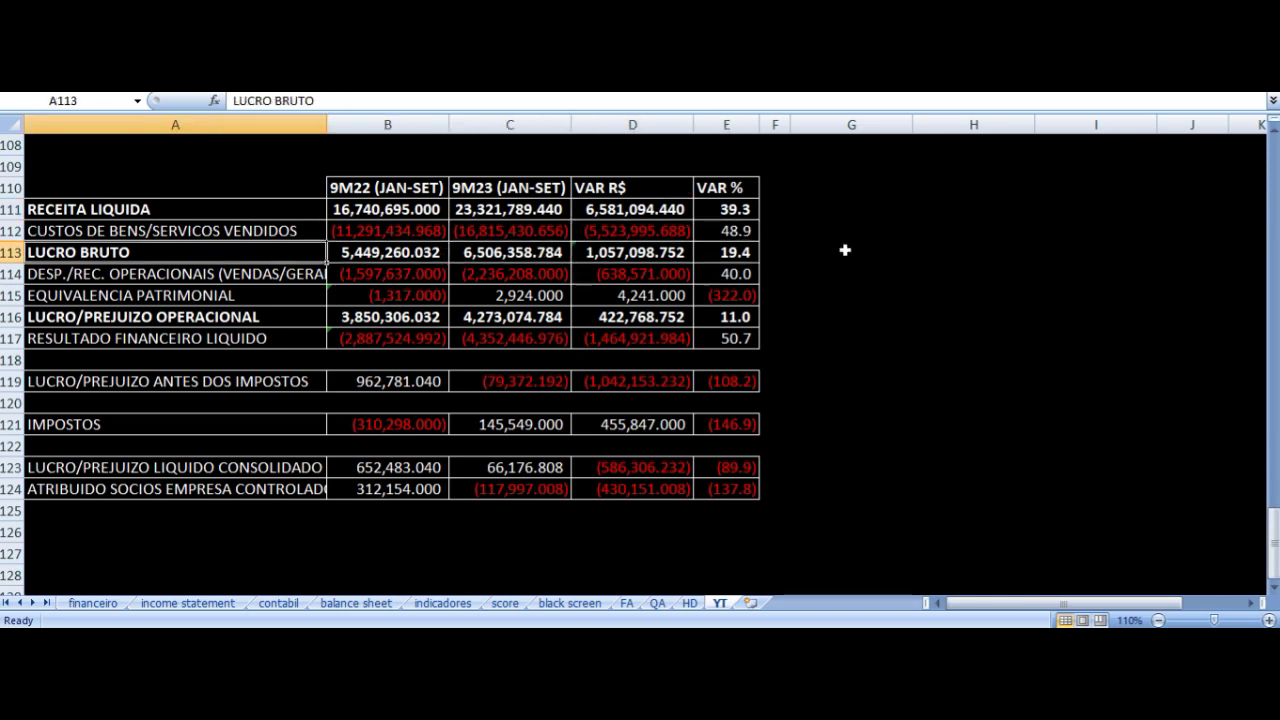
key("Right")
key("Right")
key("Right")
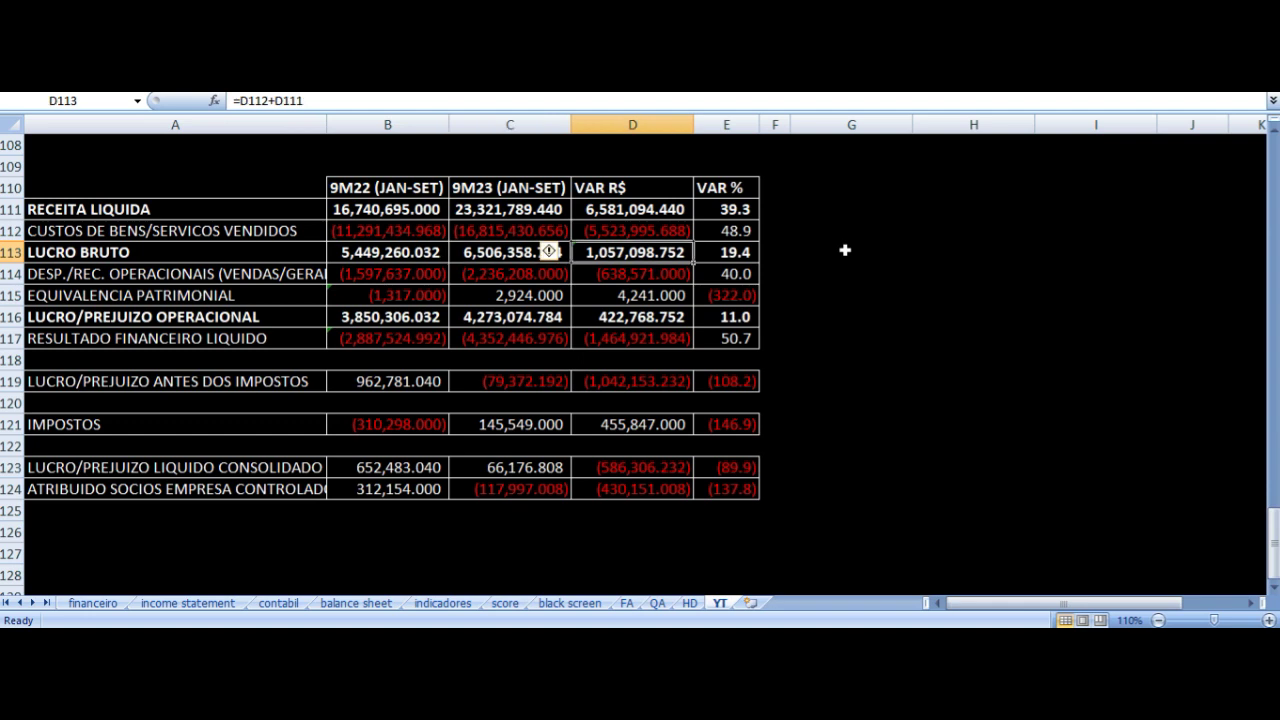
key("Right")
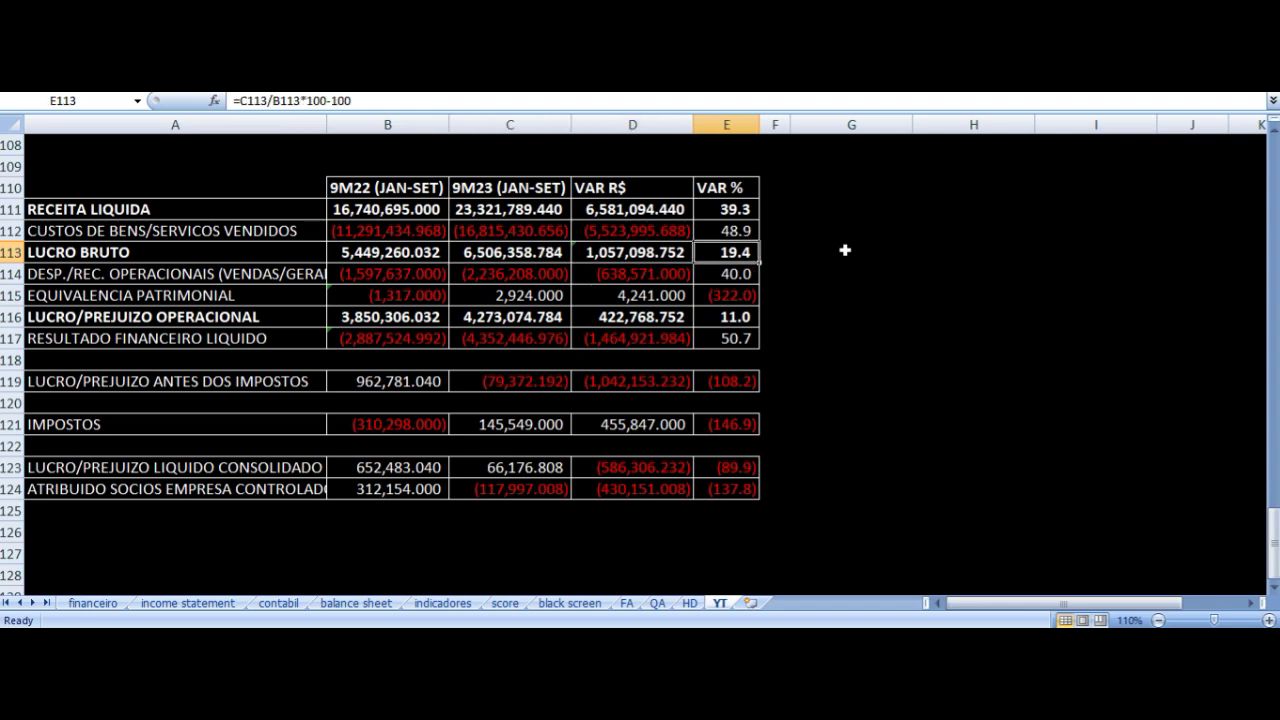
- Review the operating expenses/revenues in row 114 for 9M22 and 9M23 with their R$ and percentage variations
key("Down")
key("Left")
key("Left")
key("Left")
key("Left")
key("Right")
key("Right")
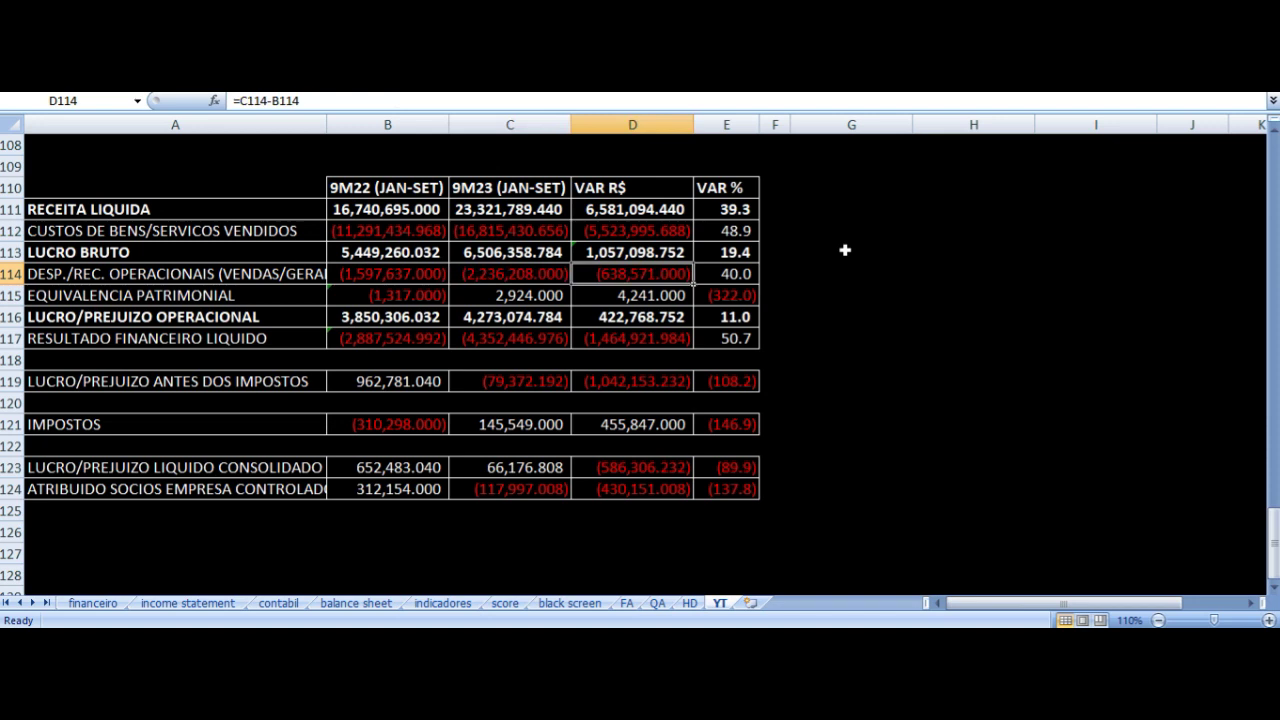
key("Right")
key("Left")
key("Left")
key("Left")
key("Left")
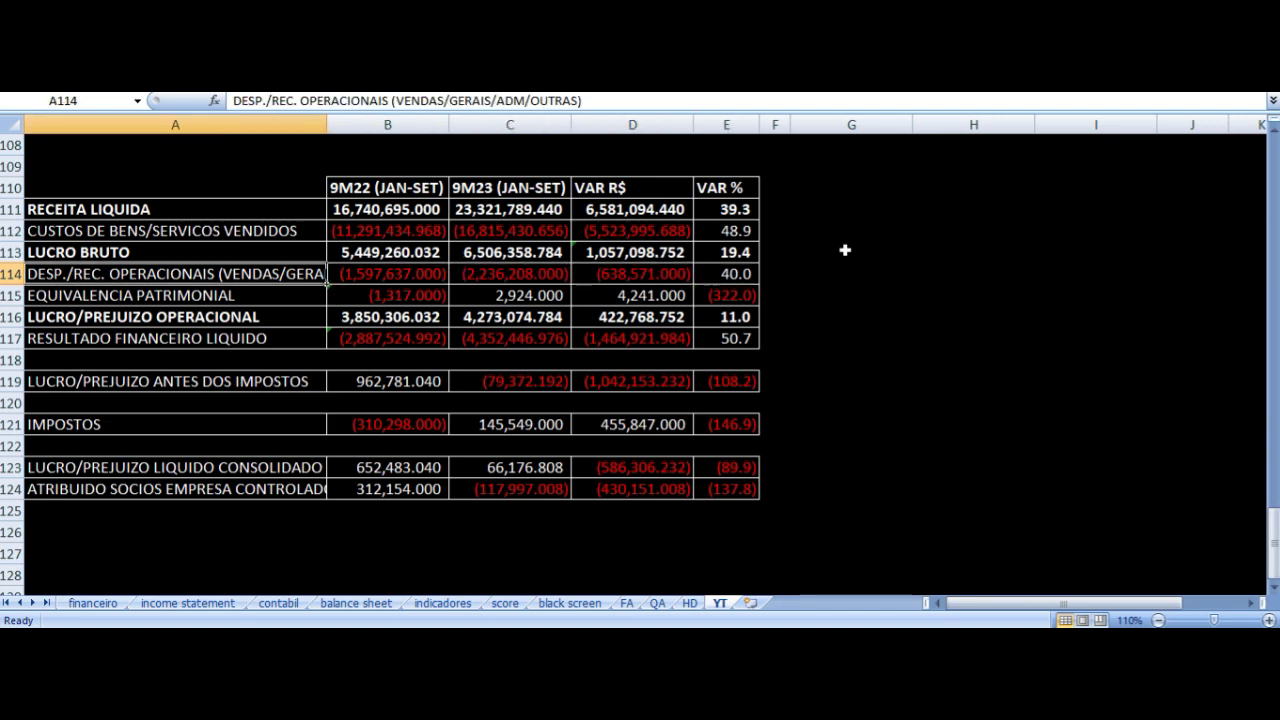
key("Right")
key("Right")
key("Right")
key("Right")
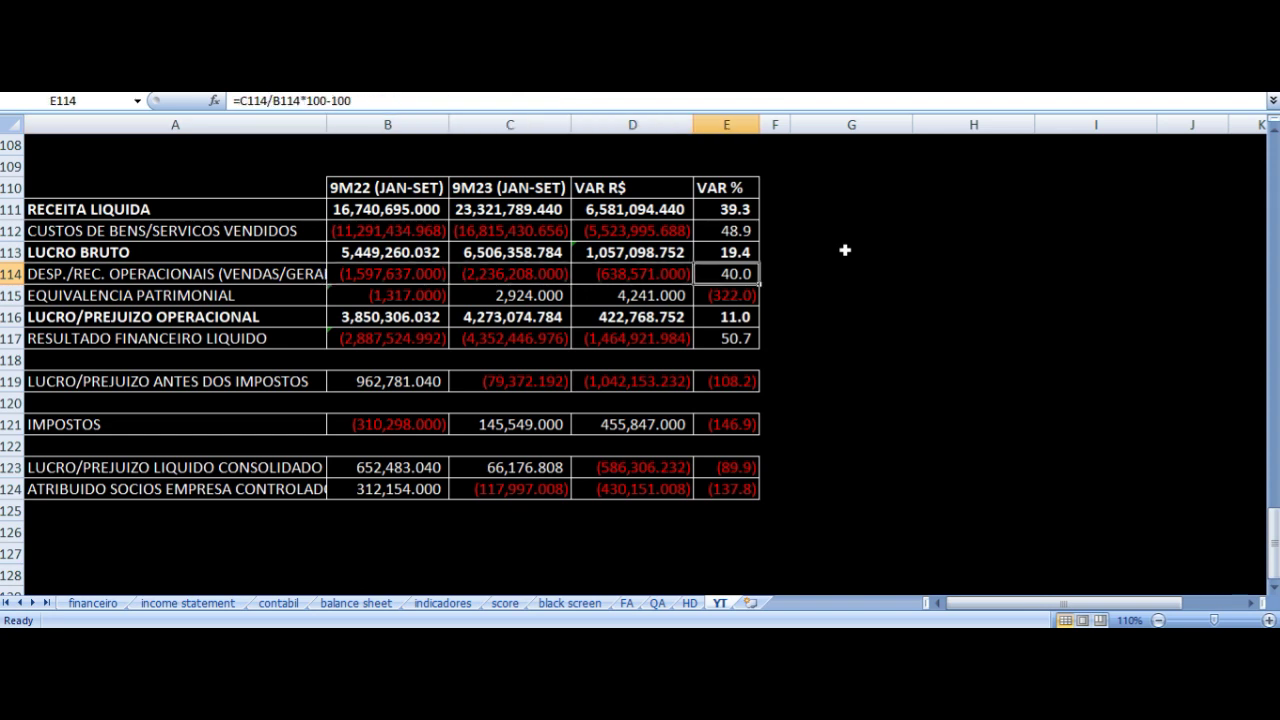
- Review the EQUIVALENCIA PATRIMONIAL and LUCRO/PREJUIZO OPERACIONAL rows across 9M22, 9M23 and their R$ and percentage variations
key("Left")
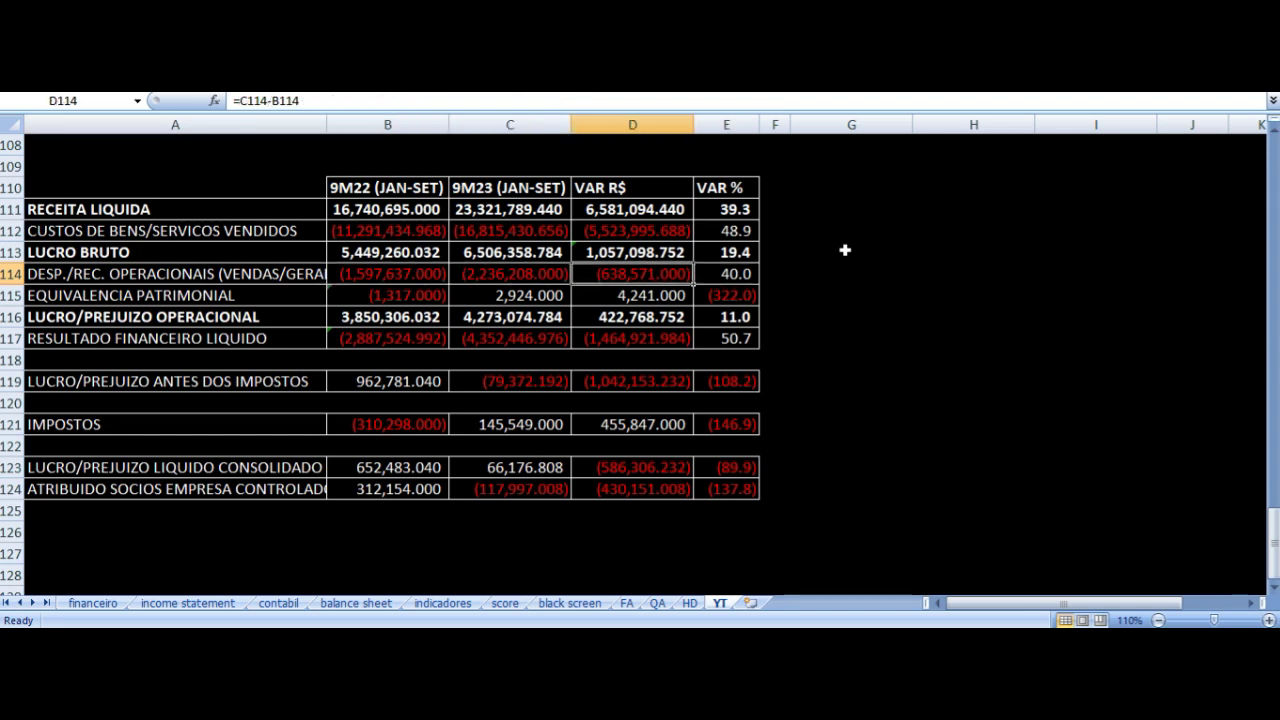
key("Down")
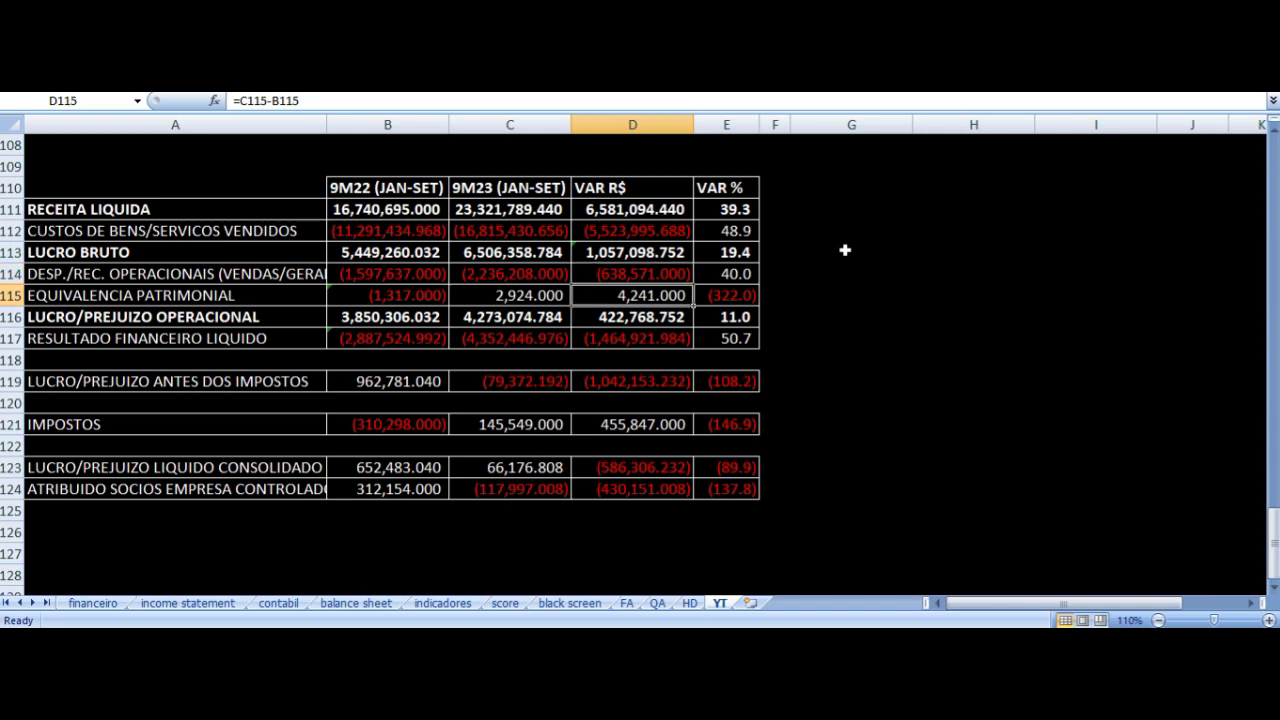
key("Down")
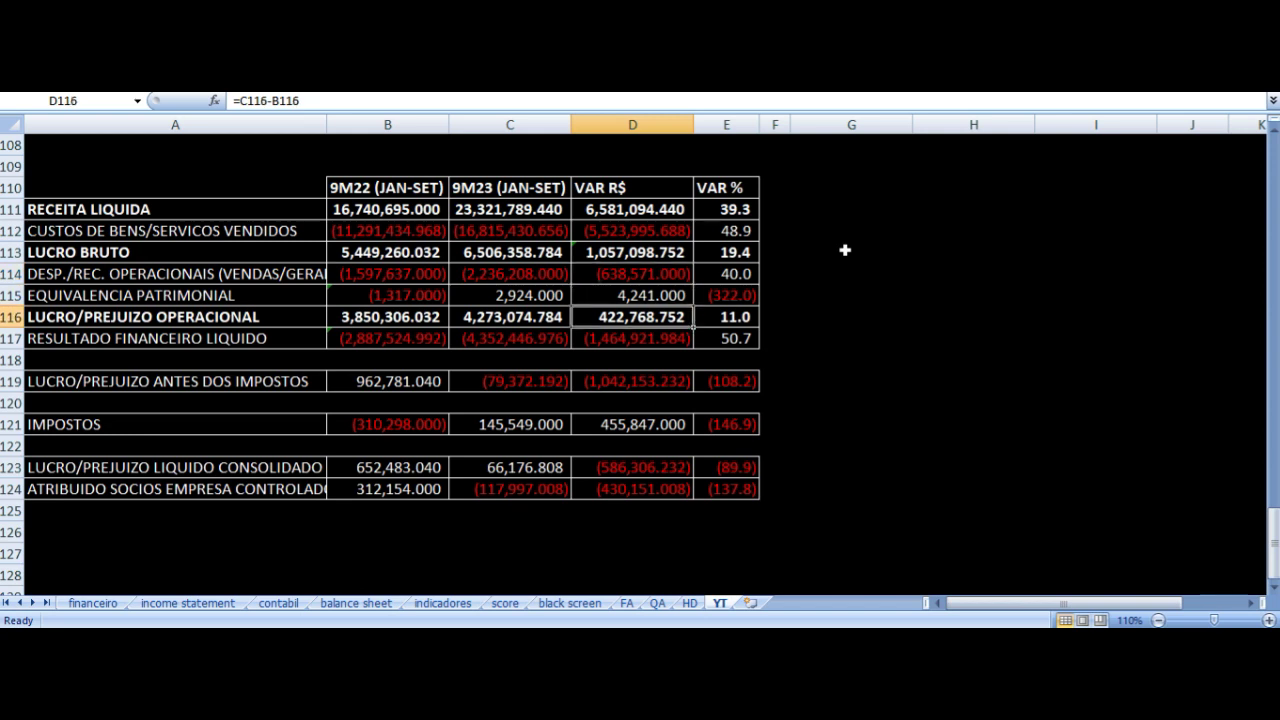
key("Left")
key("Left")
key("Left")
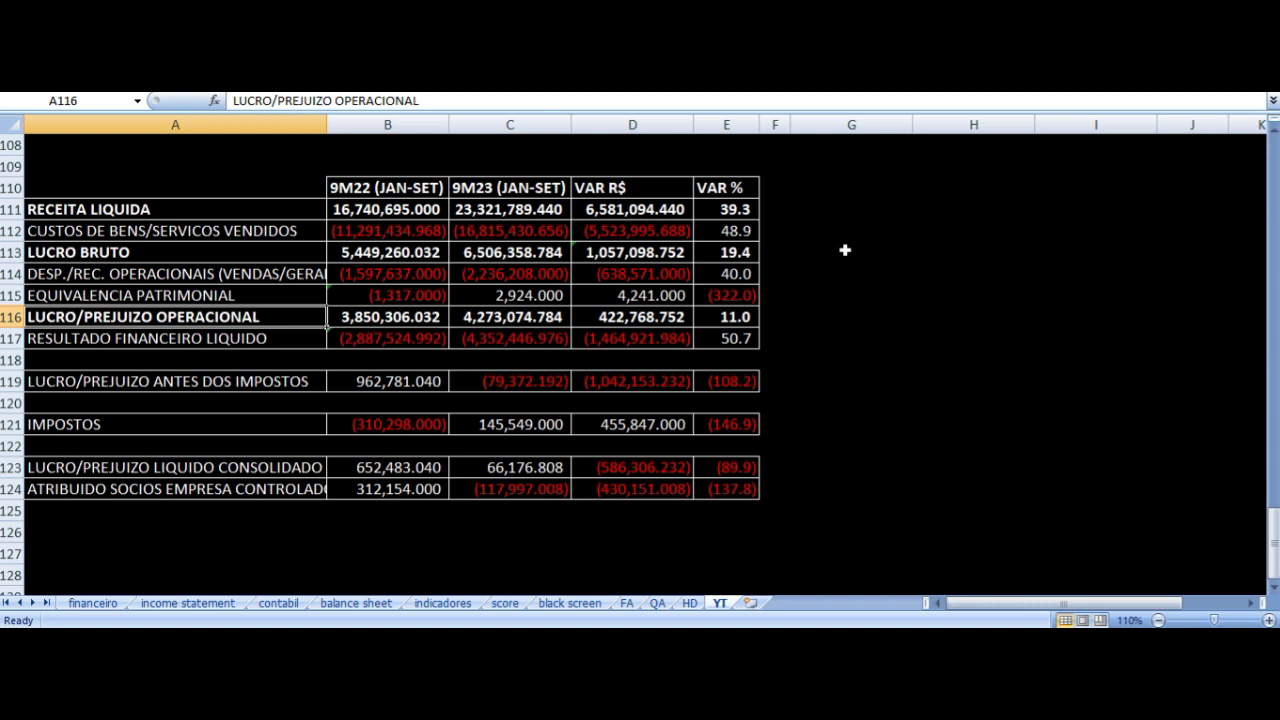
key("Right")
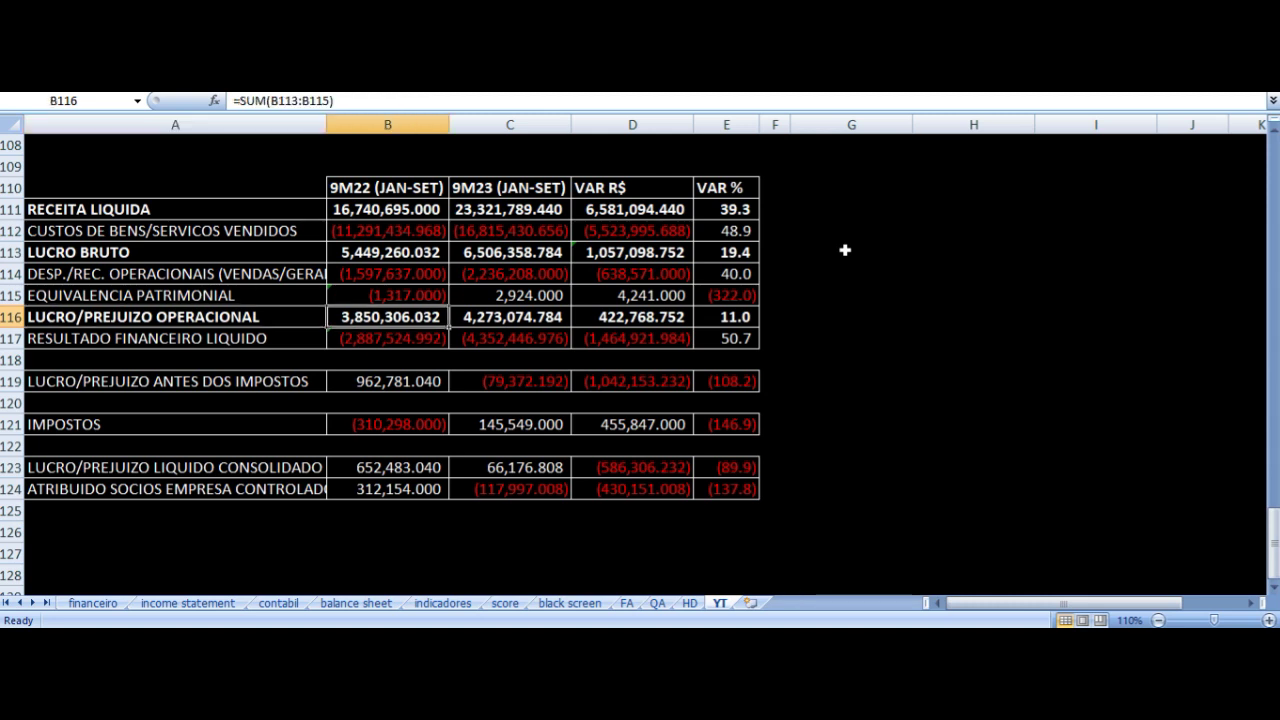
key("Right")
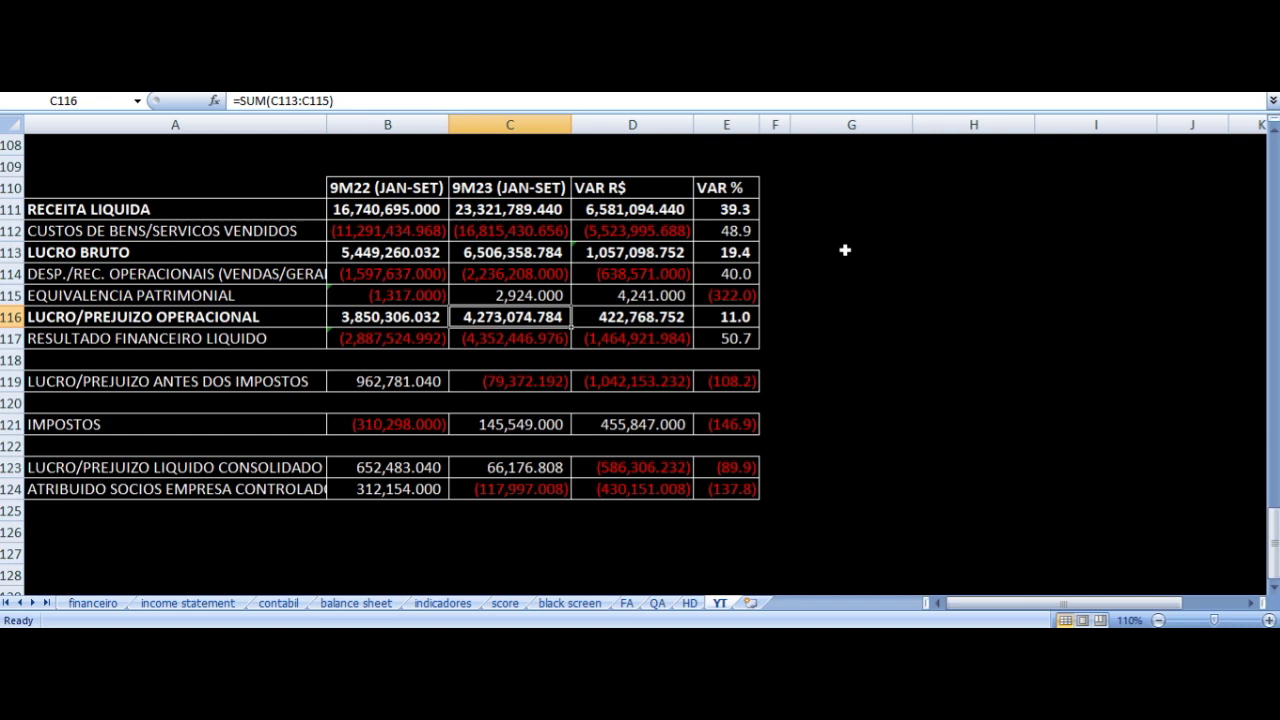
key("Left")
key("Left")
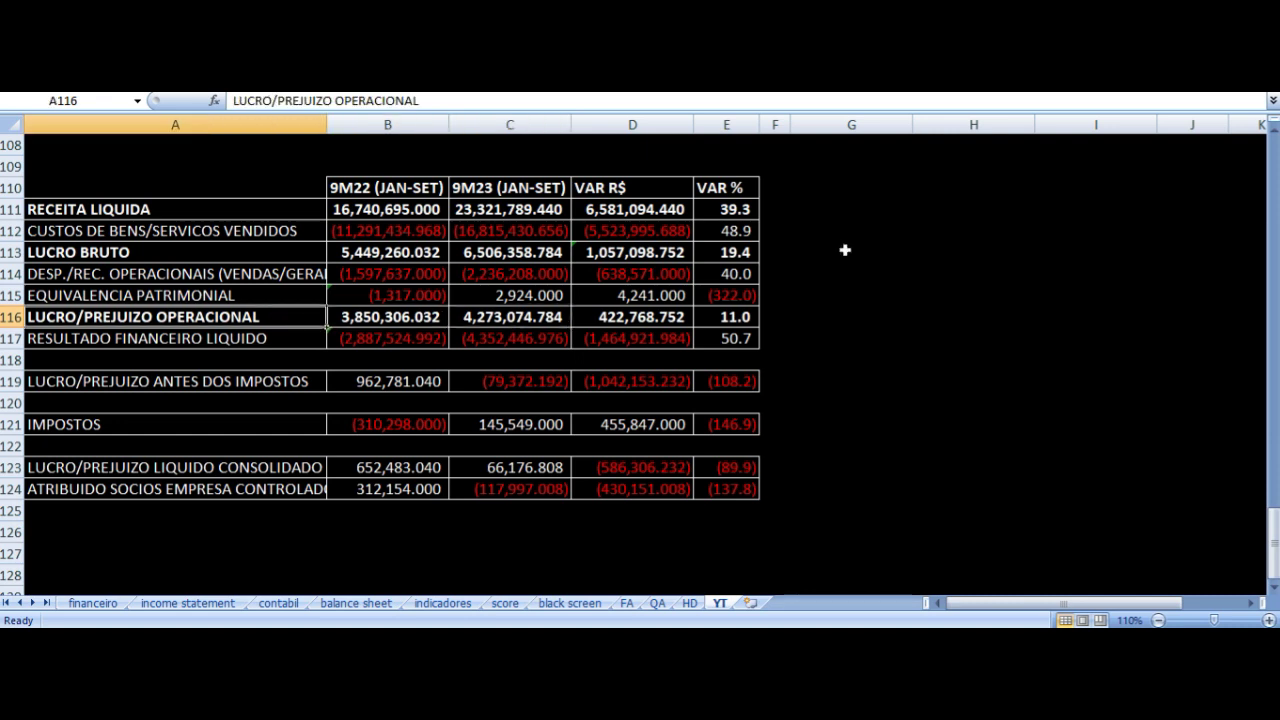
key("Right")
key("Right")
key("Right")
key("Right")
- Review the RESULTADO FINANCEIRO LIQUIDO row for 9M22 and 9M23
key("Down")
key("Left")
key("Left")
key("Left")
key("Left")
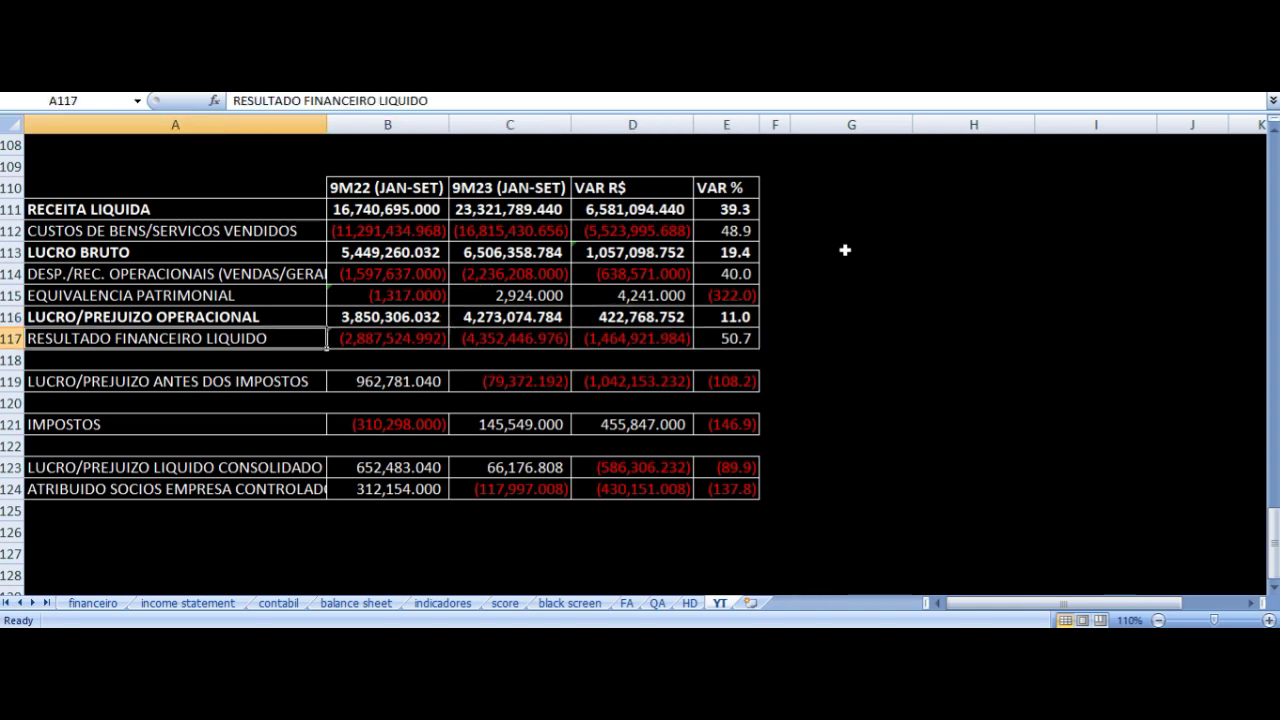
key("Right")
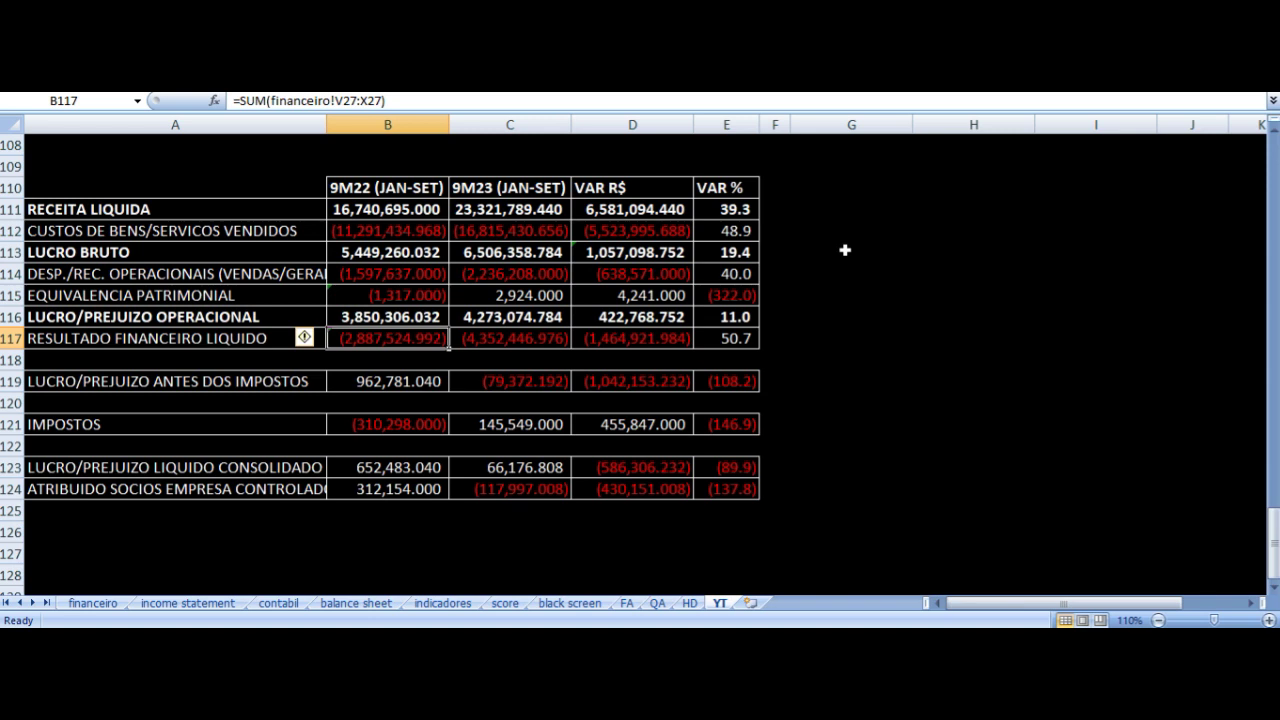
key("Right")
key("Left")
key("Left")
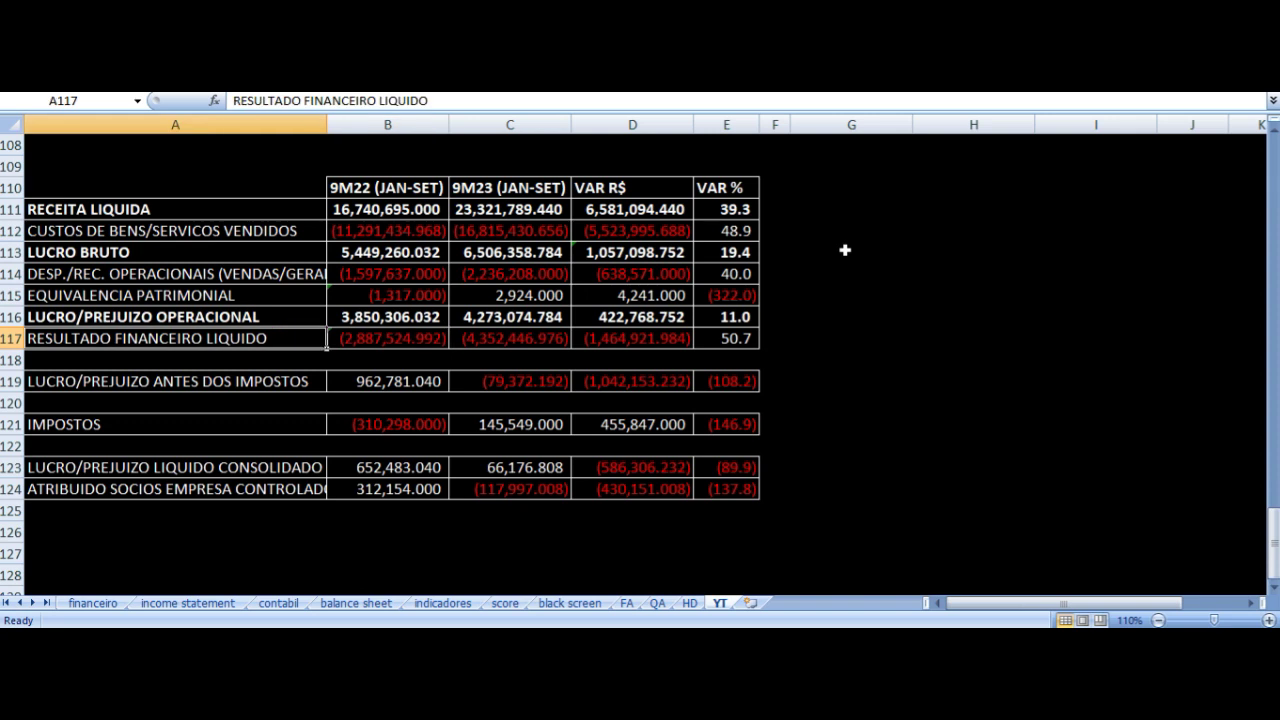
- Compare RESULTADO FINANCEIRO LIQUIDO with LUCRO/PREJUIZO OPERACIONAL in the 9M22 and 9M23 columns
key("Right")
key("Up")
key("Down")
key("Right")
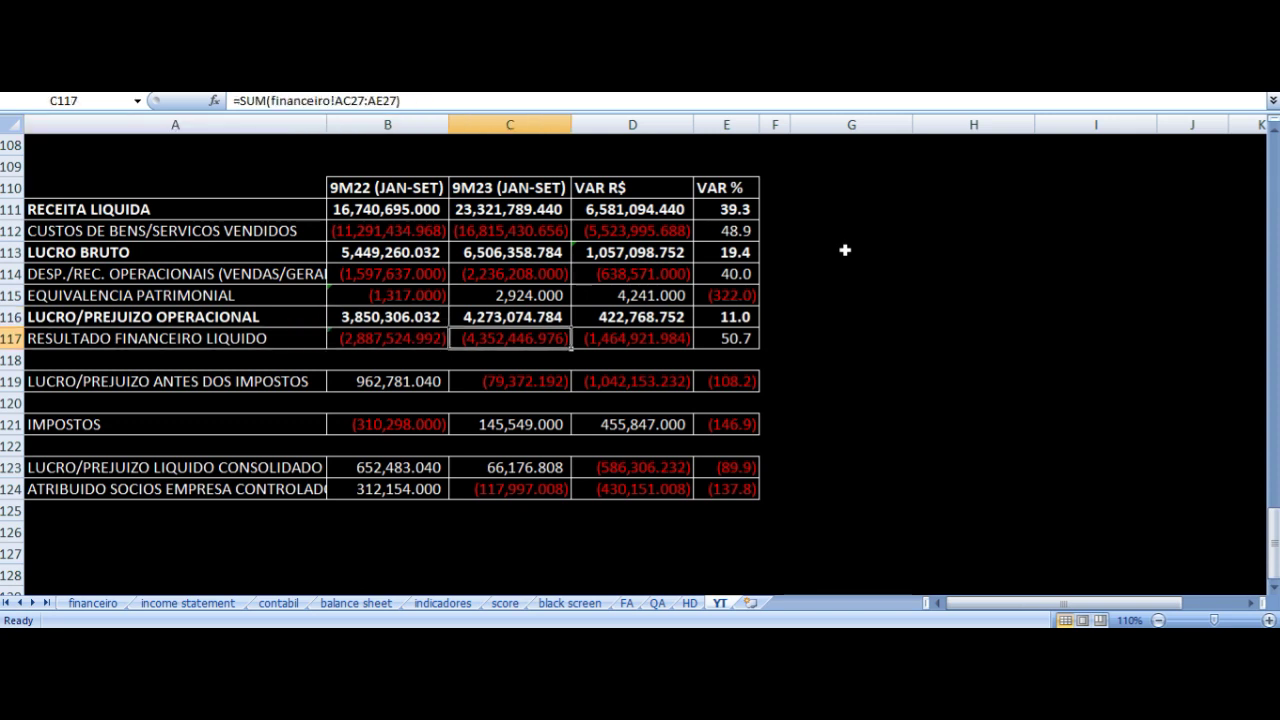
key("Up")
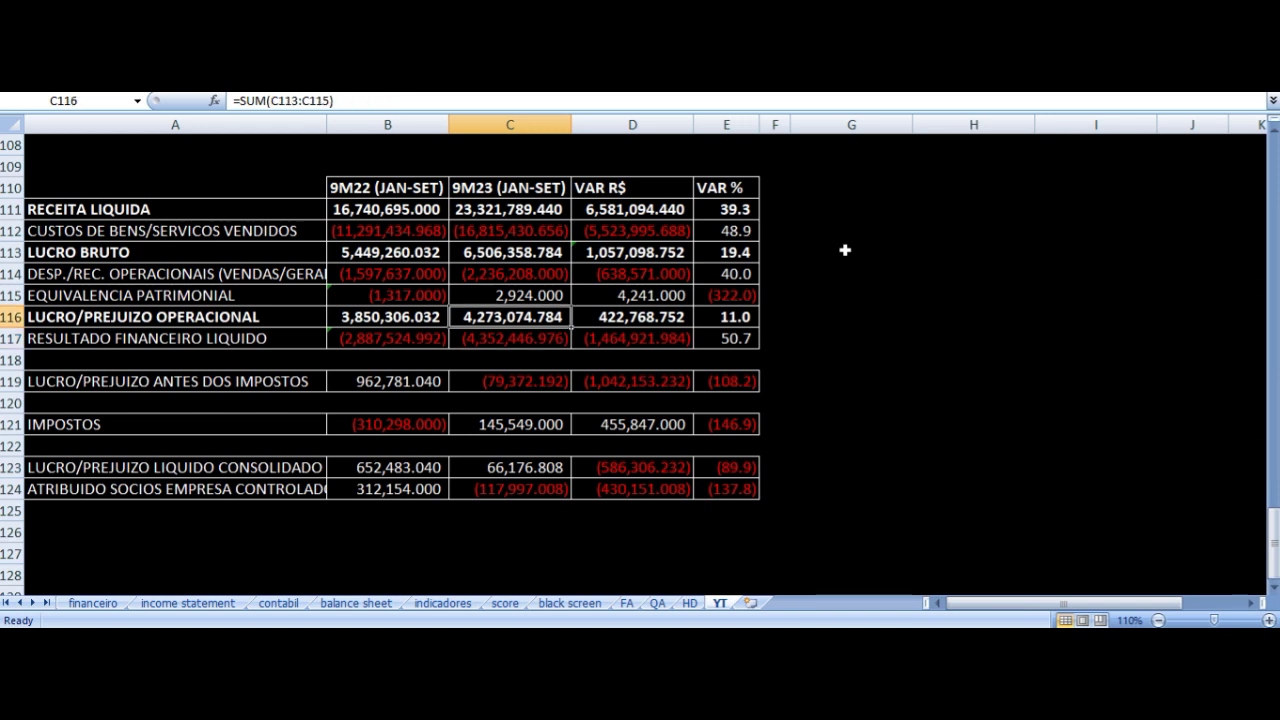
key("Down")
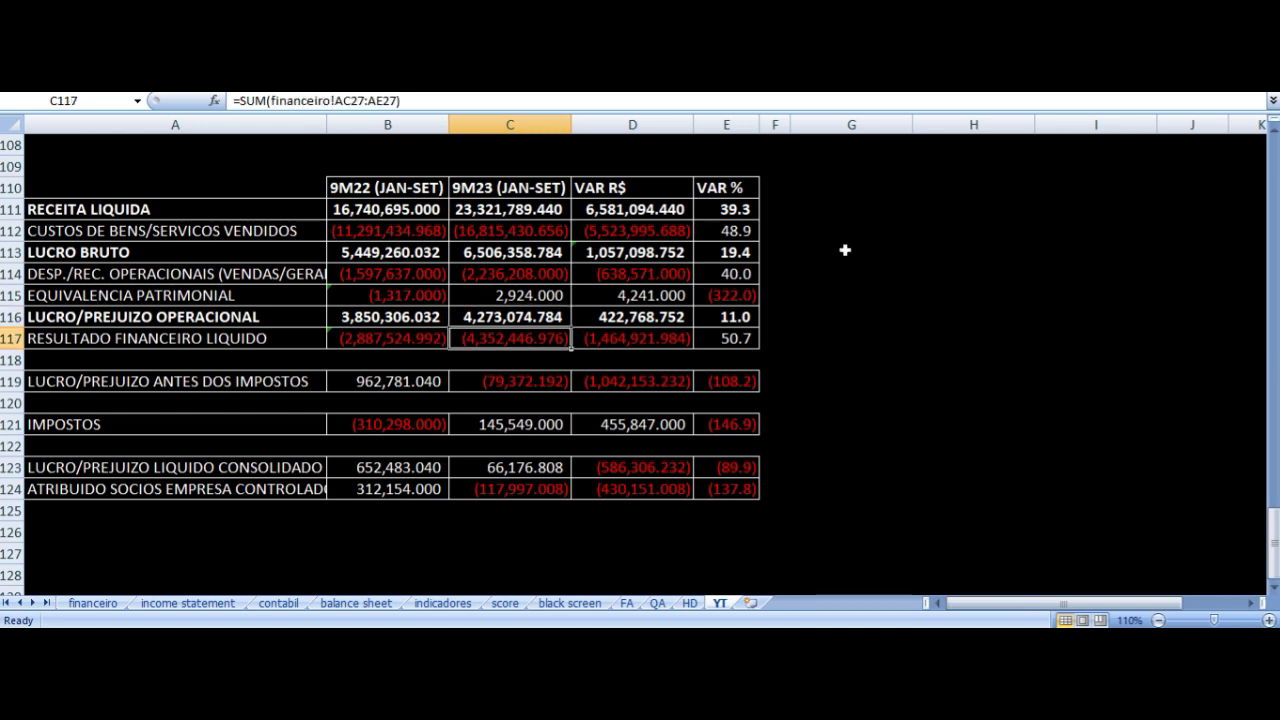
- Examine the R$ and percentage variations of RESULTADO FINANCEIRO LIQUIDO against those of the operating profit row
key("Right")
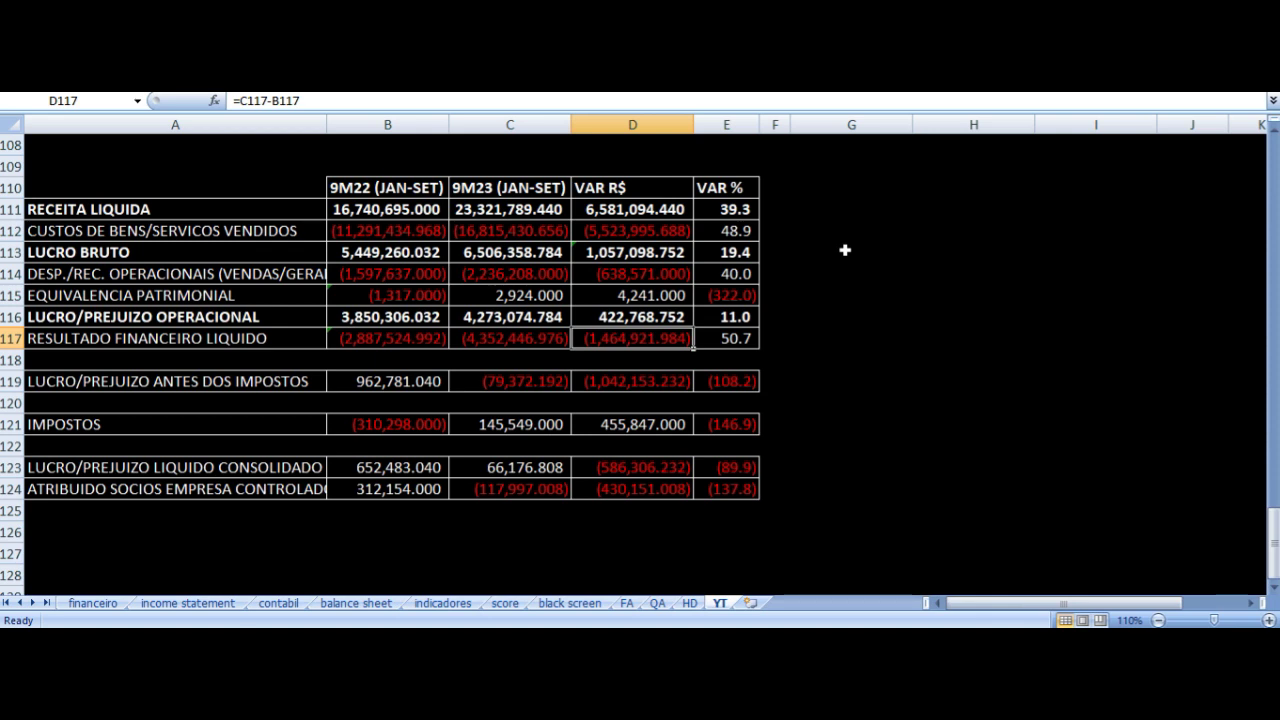
key("Right")
key("Left")
key("Left")
key("Left")
key("Left")
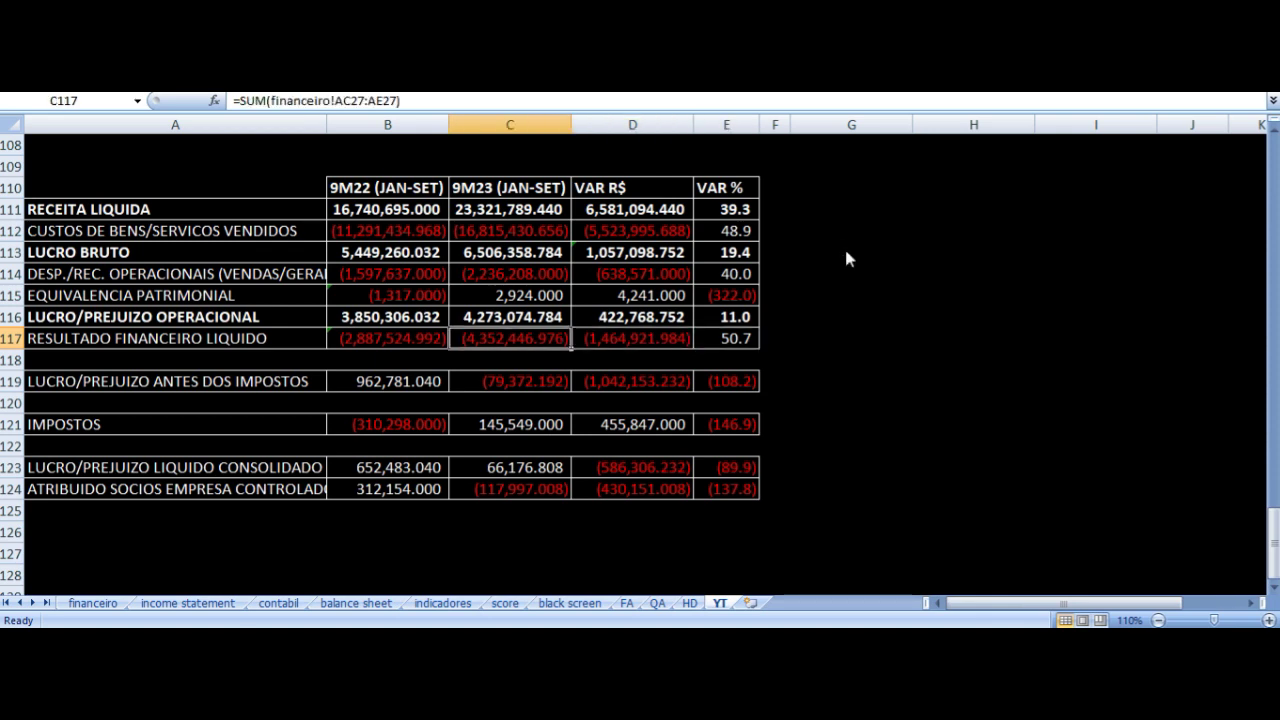
key("Right")
key("Right")
key("Up")
key("Down")
key("Left")
key("Left")
key("Right")
key("Right")
key("Right")
key("Right")
- Review the LUCRO/PREJUIZO ANTES DOS IMPOSTOS row, comparing its 9M22 and 9M23 values
key("Down")
key("Down")
key("Left")
key("Left")
key("Left")
key("Left")
key("Down")
key("Up")
key("Right")
key("Left")
key("Right")
key("Right")
key("Left")
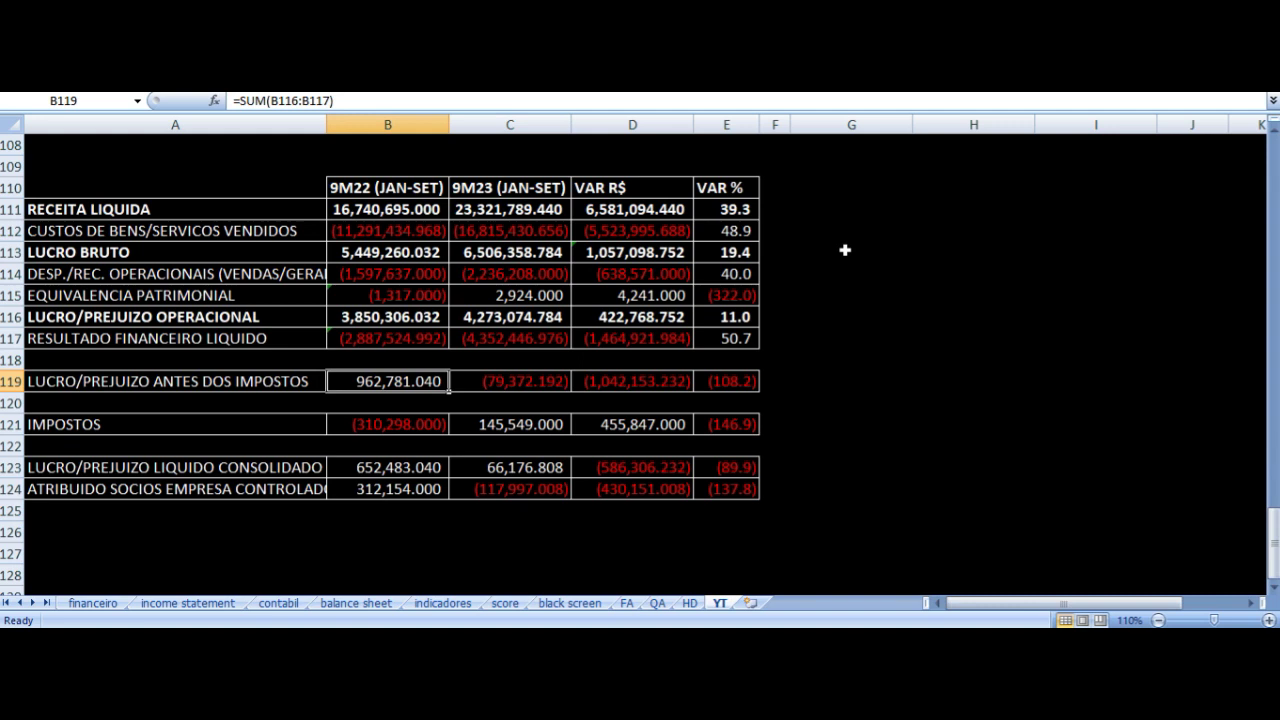
key("Right")
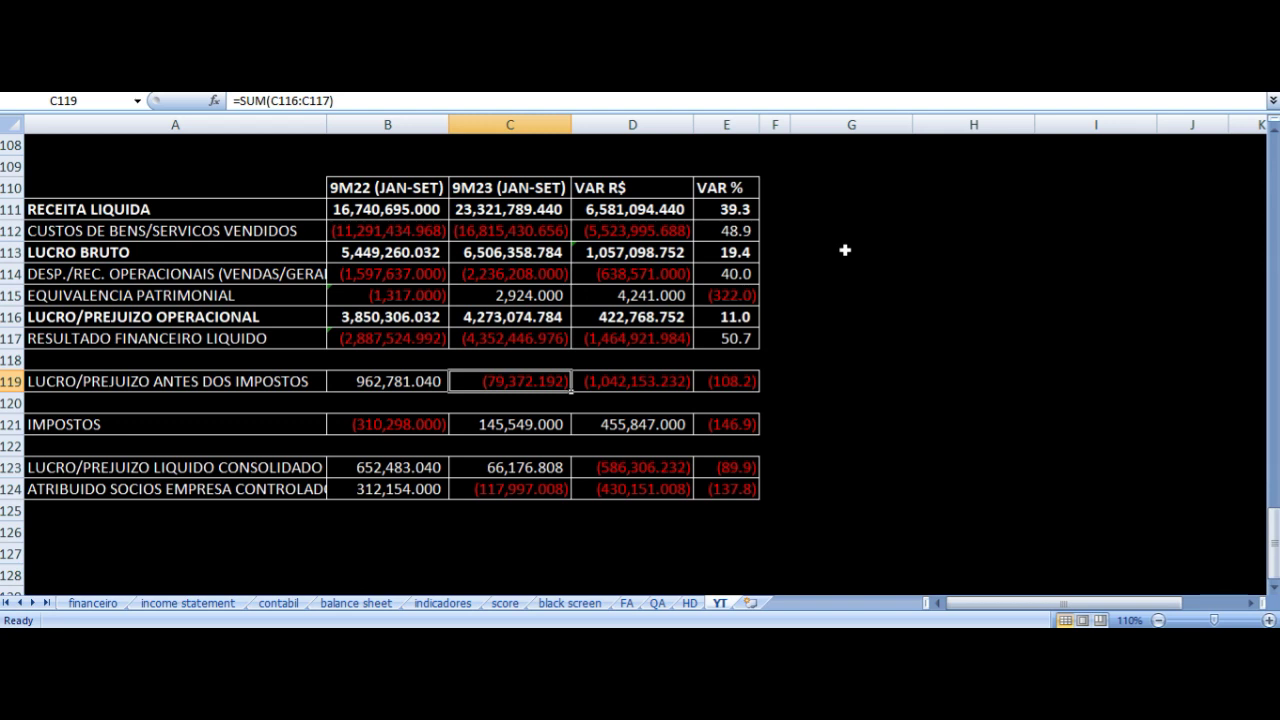
- Review the IMPOSTOS row for 9M22 and 9M23 against the pre-tax result
key("Down")
key("Down")
key("Left")
key("Right")
key("Up")
key("Up")
key("Down")
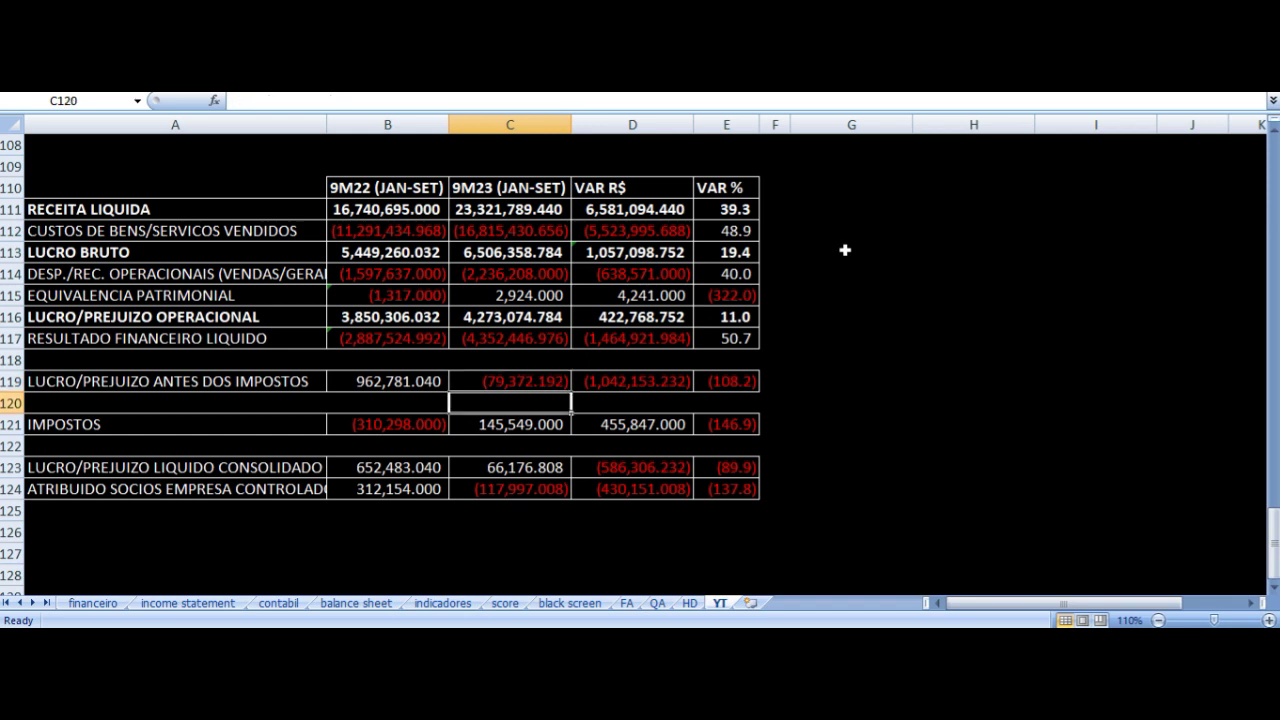
key("Left")
key("Down")
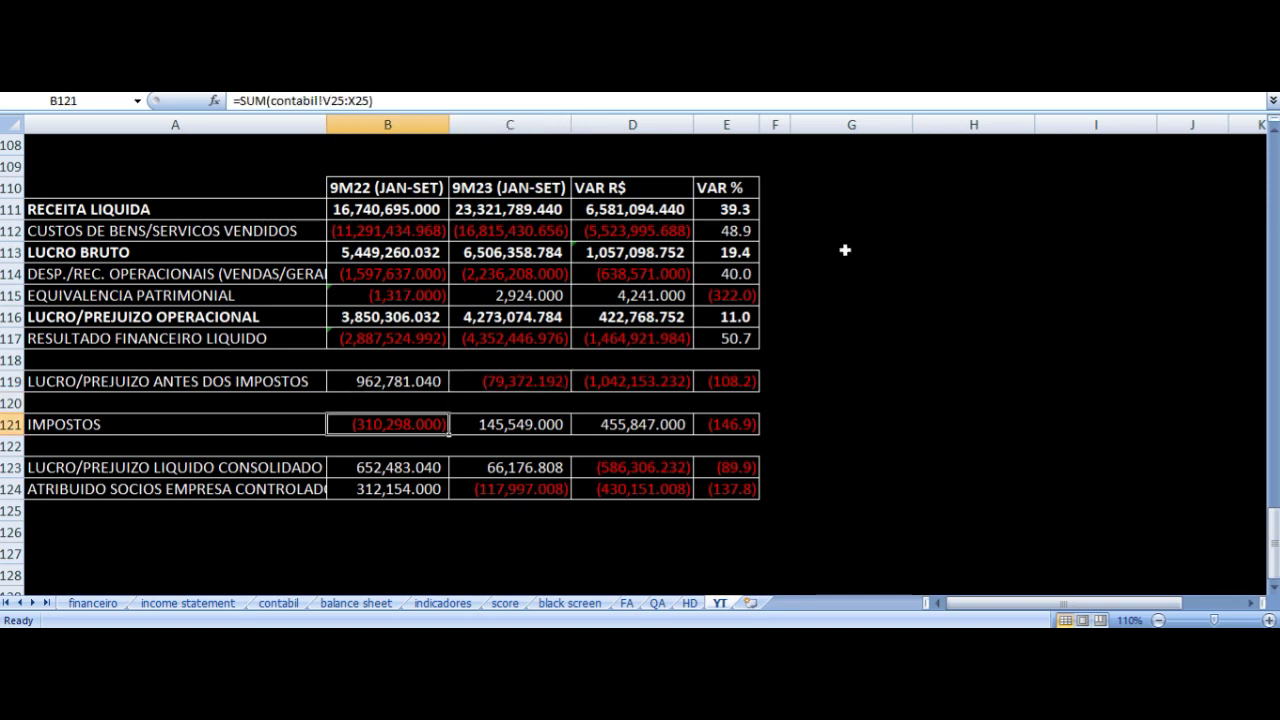
key("Right")
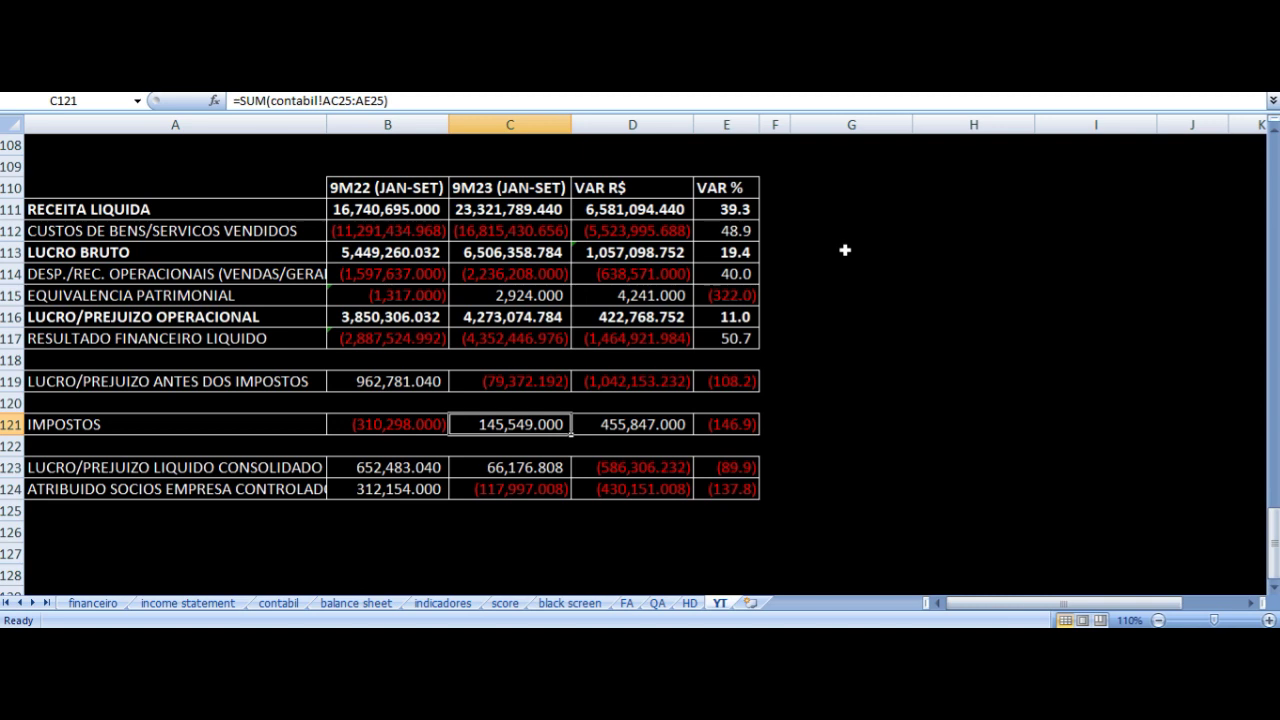
- Review the LUCRO/PREJUIZO LIQUIDO CONSOLIDADO row for 9M22 and 9M23
key("Down")
key("Down")
key("Left")
key("Left")
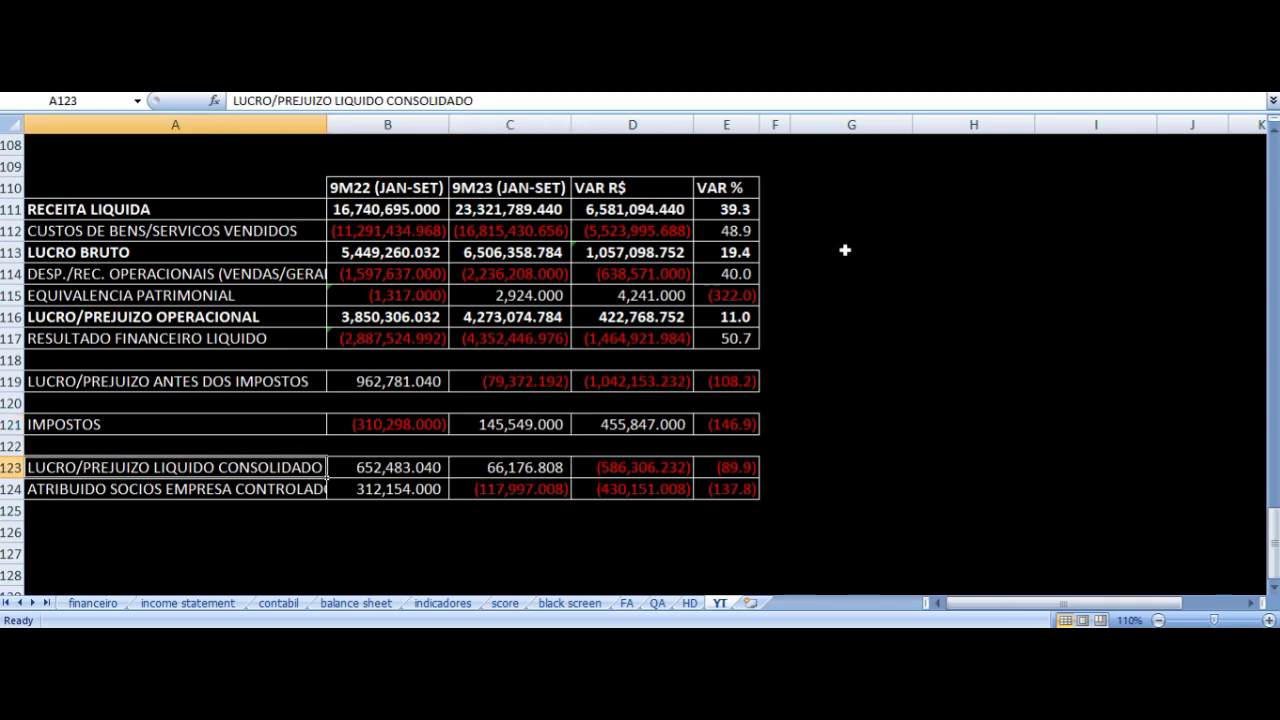
key("Right")
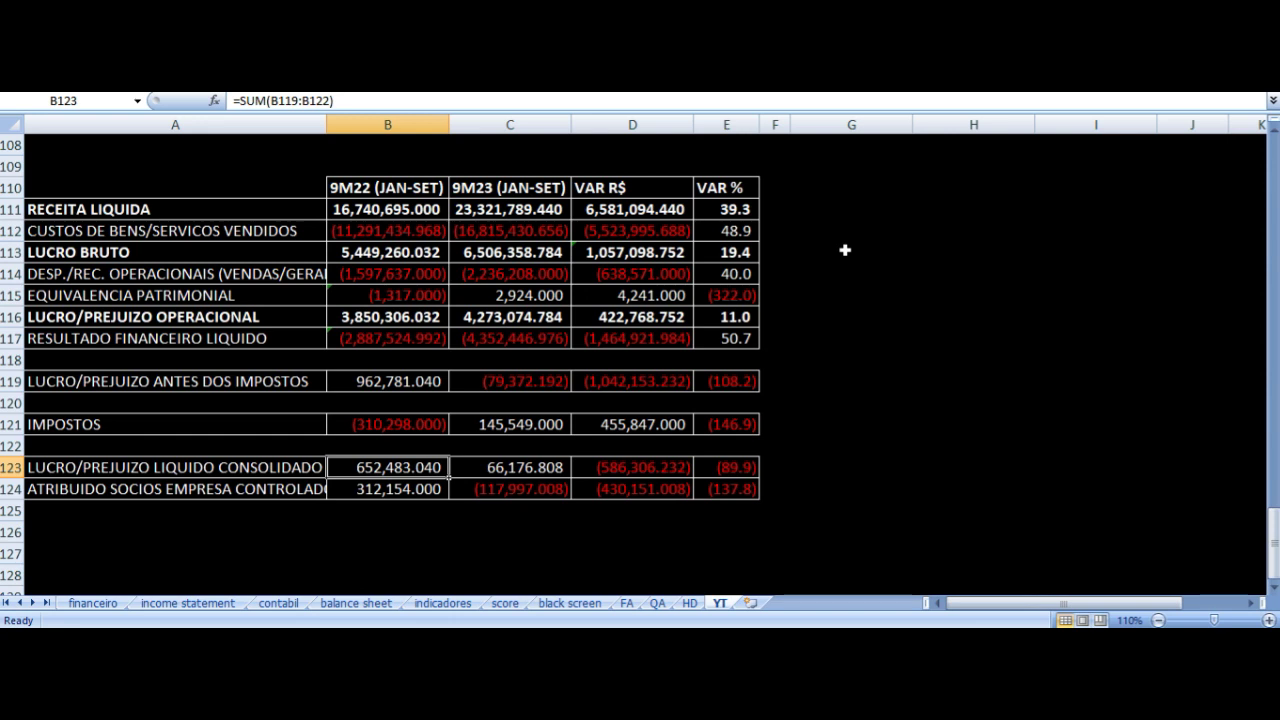
key("Right")
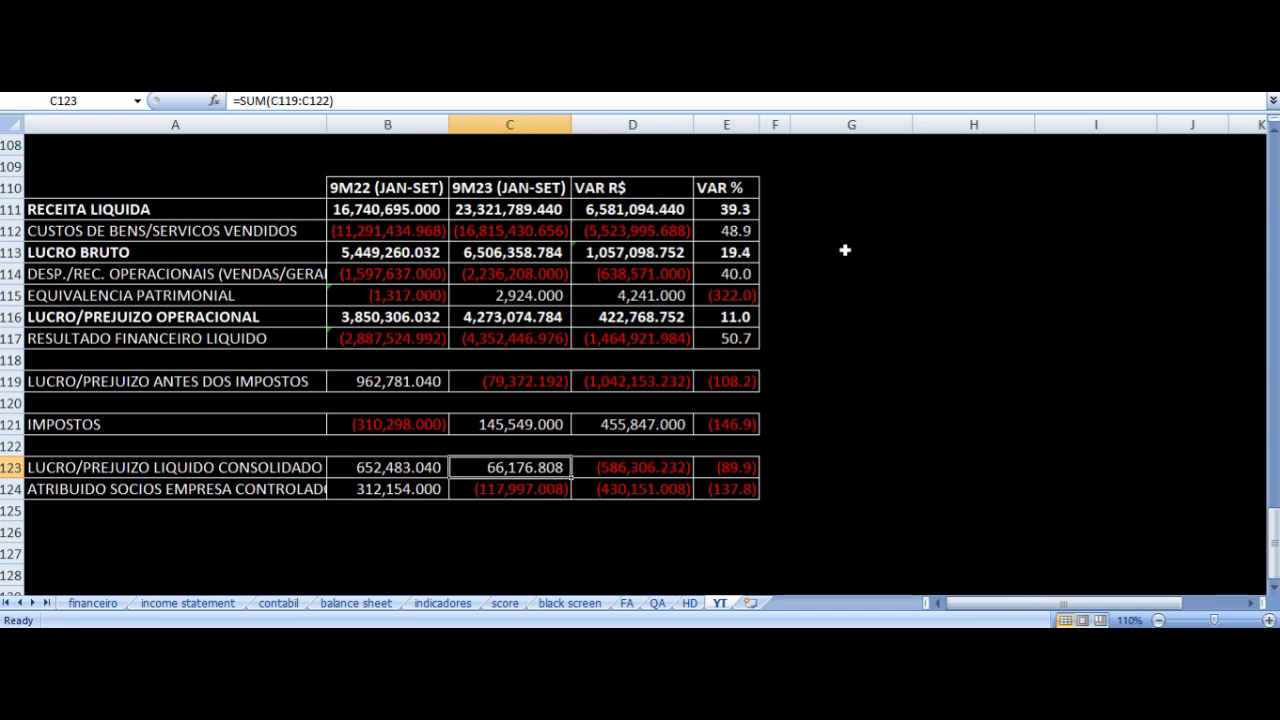
key("Left")
key("Left")
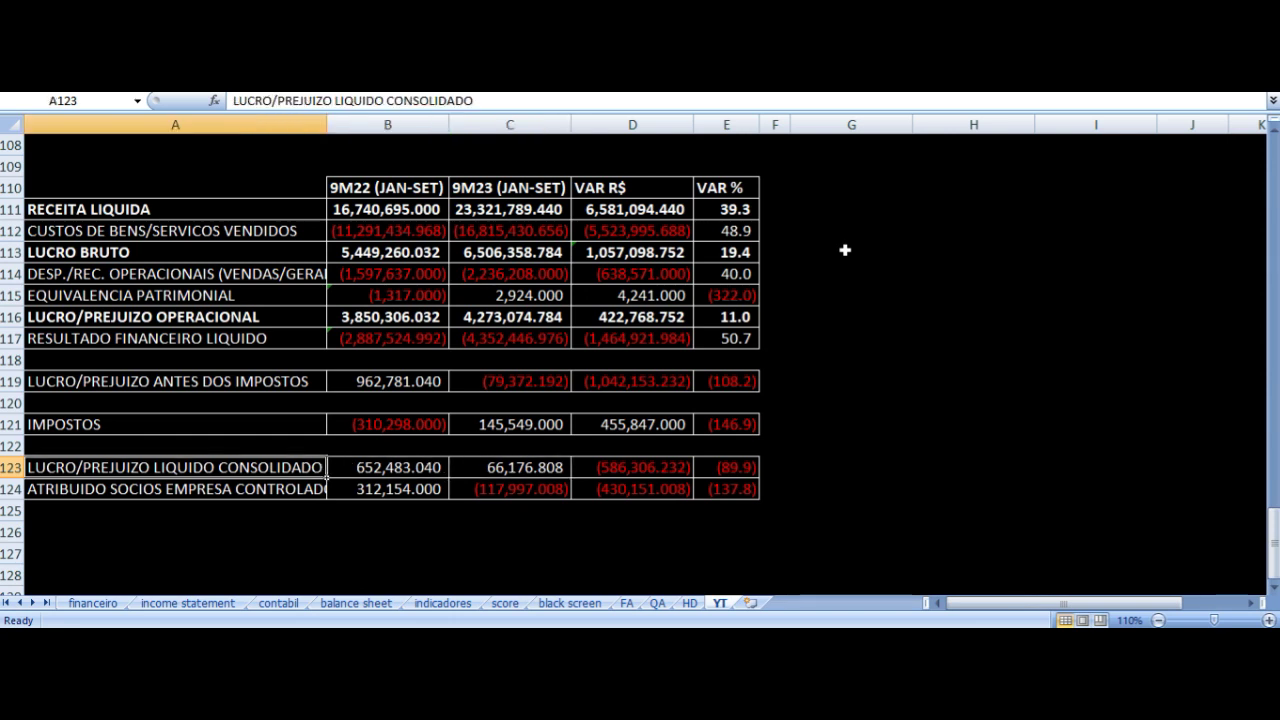
- Review the ATRIBUIDO SOCIOS EMPRESA CONTROLADORA row for 9M22 and 9M23
key("Down")
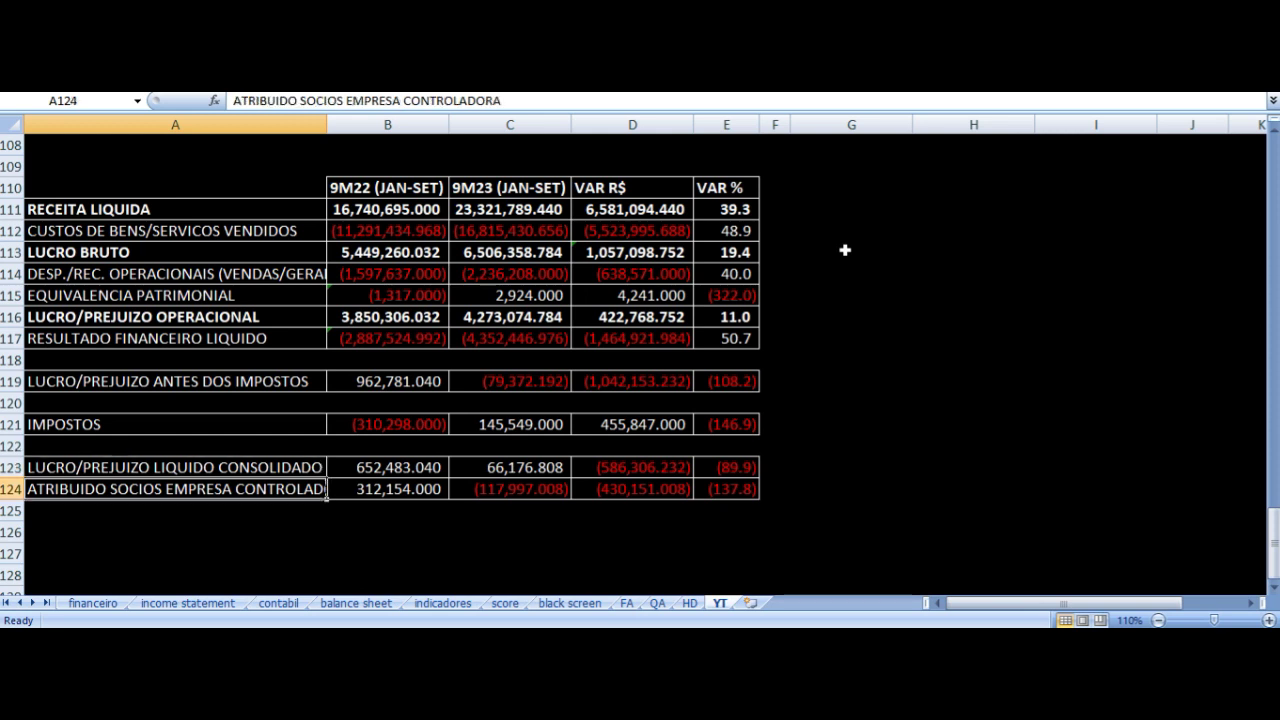
key("Right")
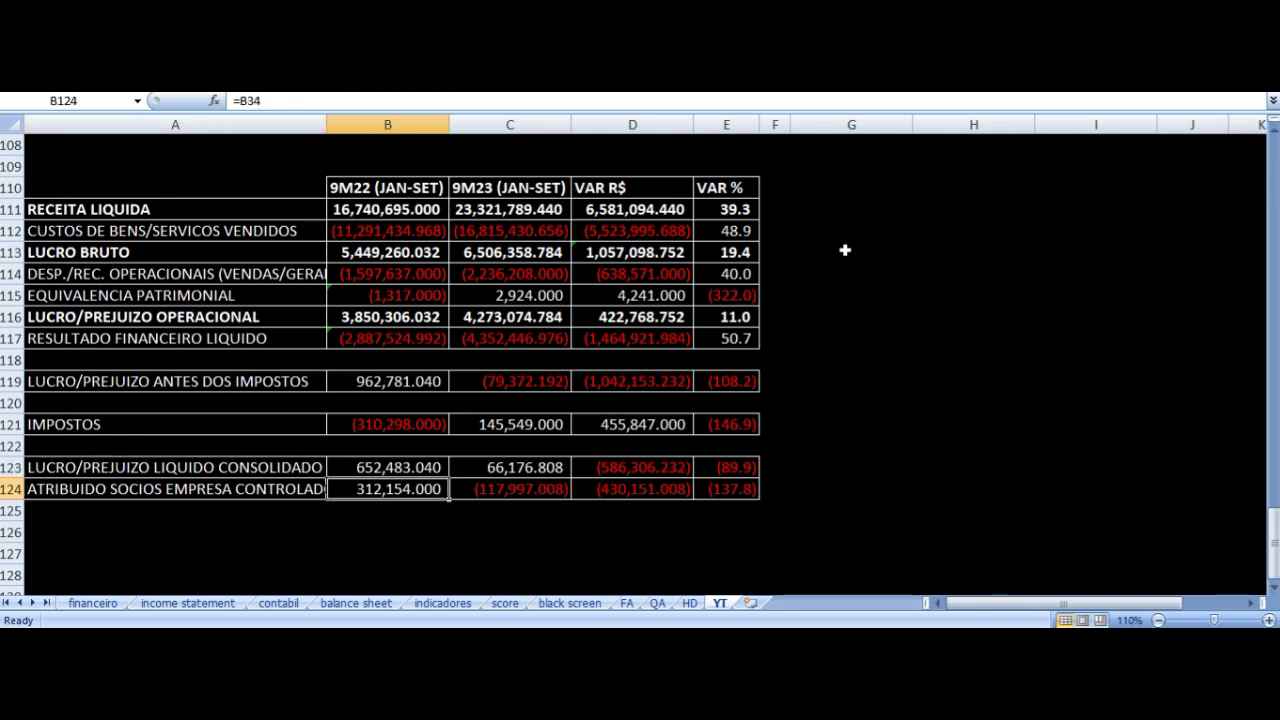
key("Right")
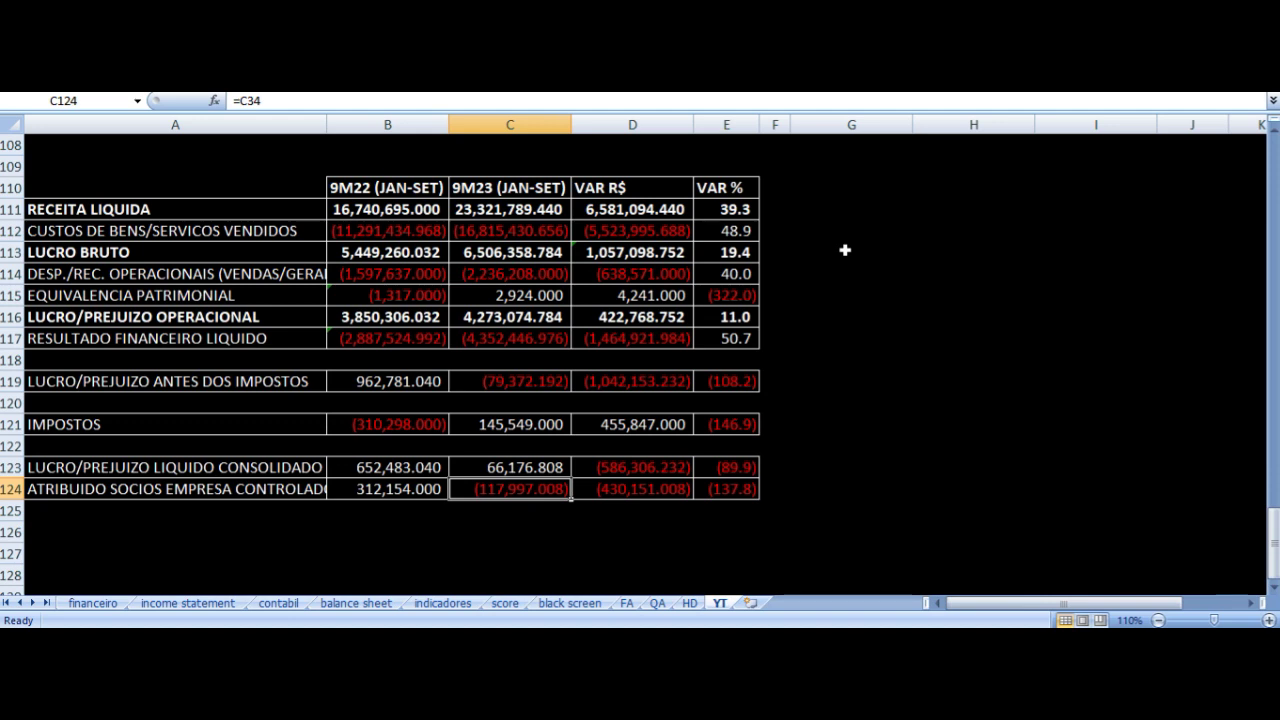
- Return to the RESULTADO FINANCEIRO LIQUIDO row and re-examine it across 9M22, 9M23 and the variation columns
key("Up")
key("Up")
key("Up")
key("Up")
key("Up")
key("Up")
key("Up")
key("Up")
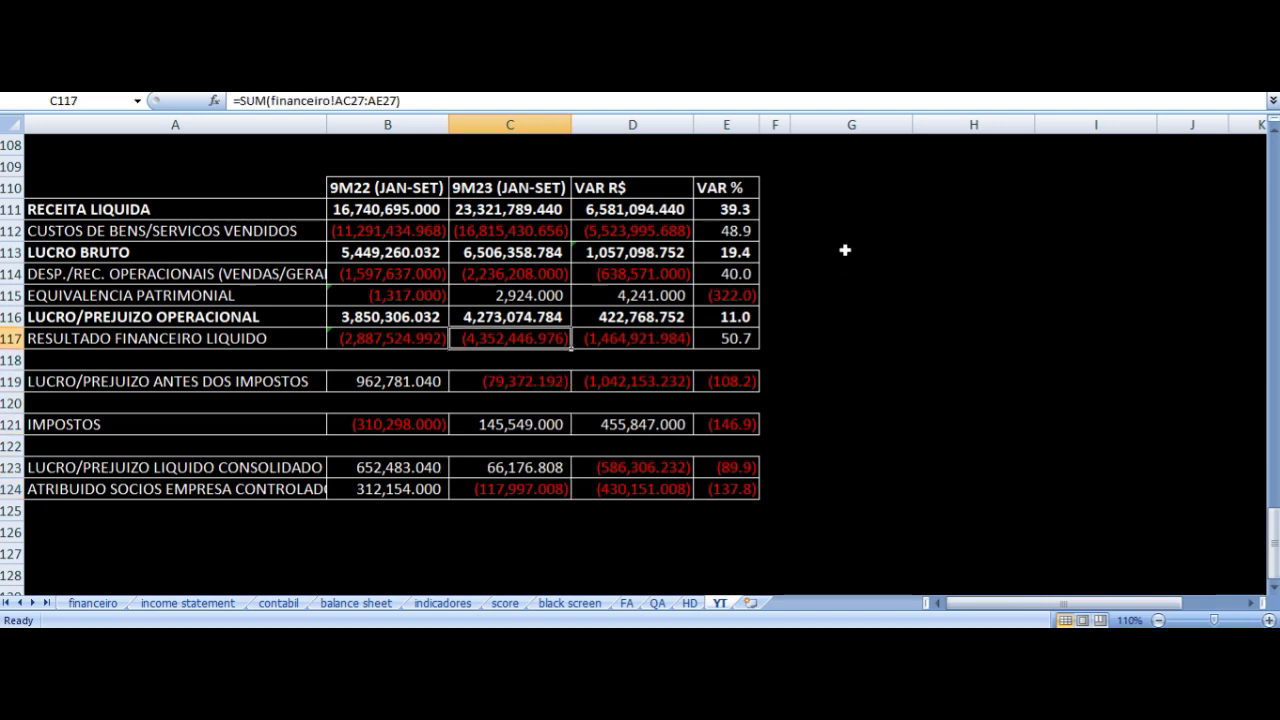
key("Down")
key("Left")
key("Left")
key("Right")
key("Right")
key("Right")
key("Left")
key("Left")
key("Left")
key("Right")
key("Right")
key("Right")
key("Right")
key("Left")
key("Left")
key("Left")
key("Left")
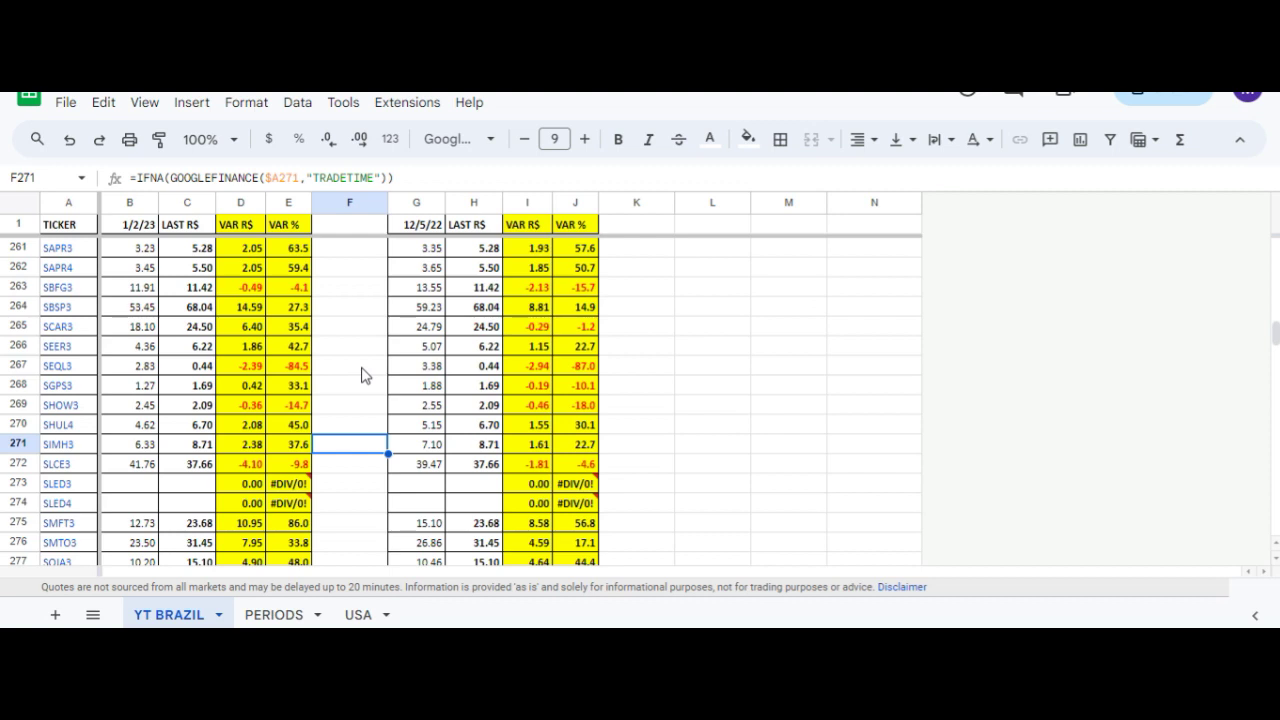
- Switch to the YT BRAZIL sheet in Google Sheets and review SIMH3's 1/2/23 price, last price and R$ and percentage variations
key("Left")
key("Left")
key("Left")
key("Left")
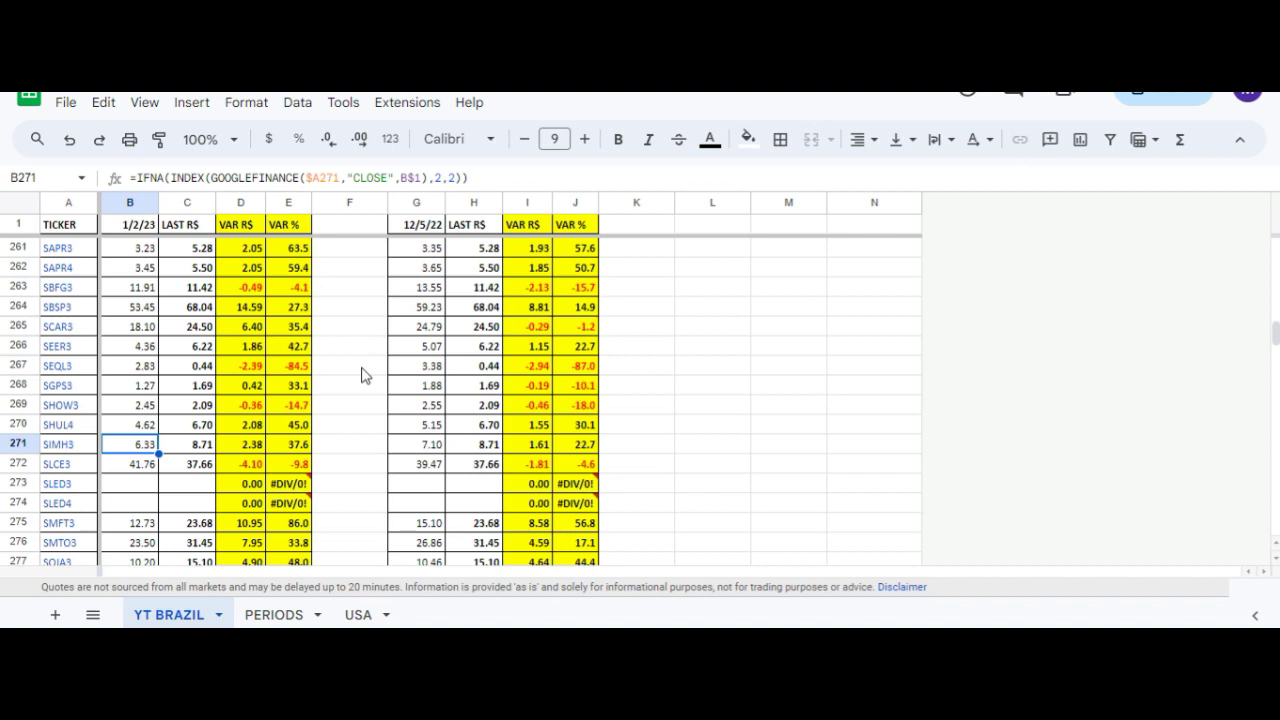
key("Right")
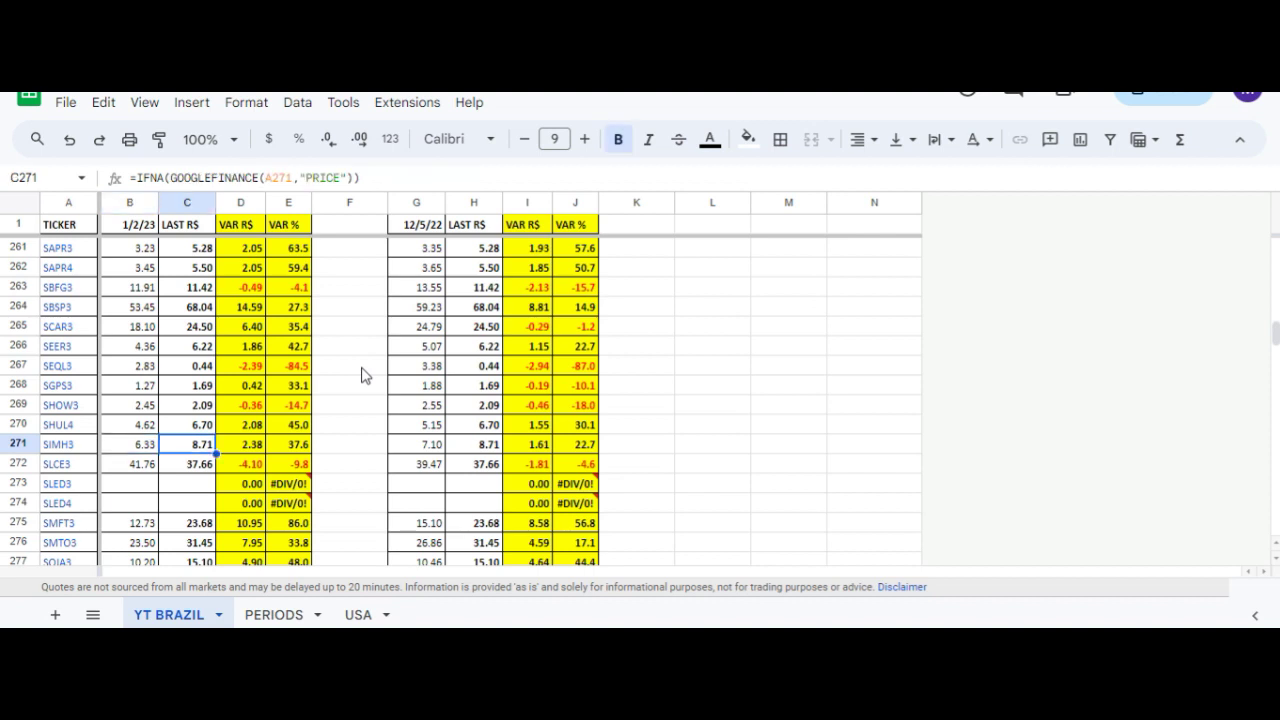
key("Right")
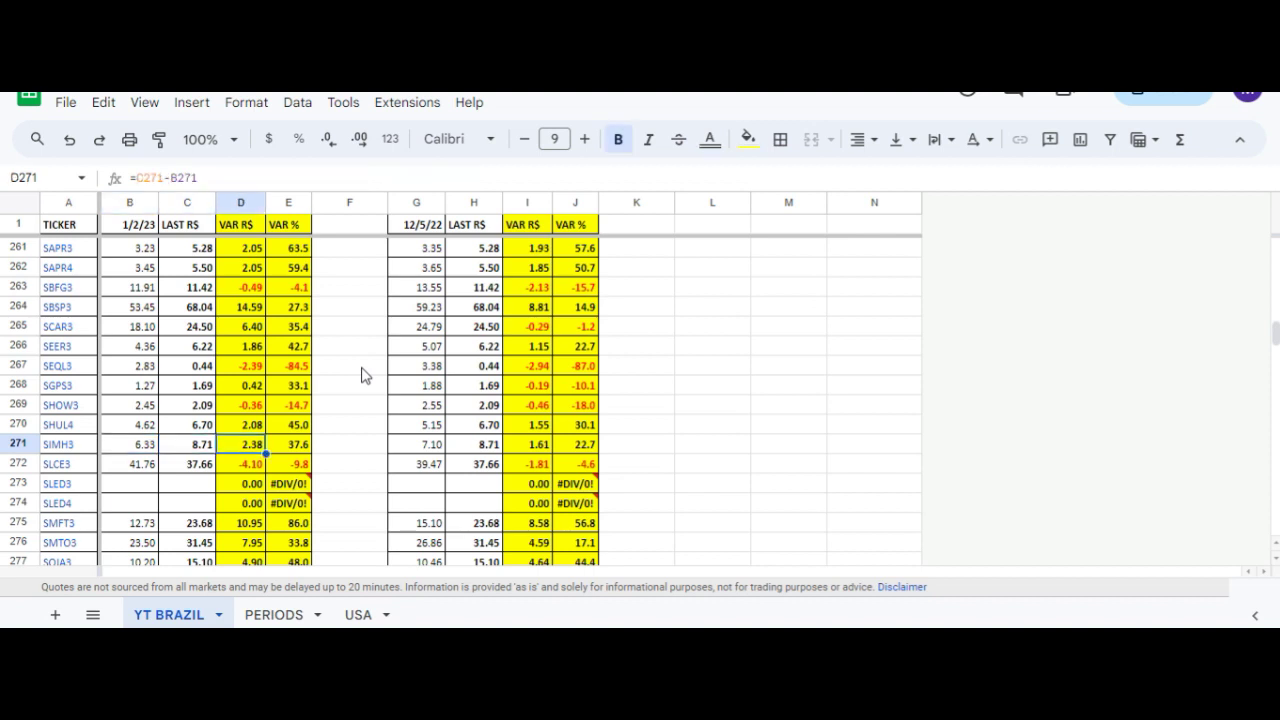
key("Right")
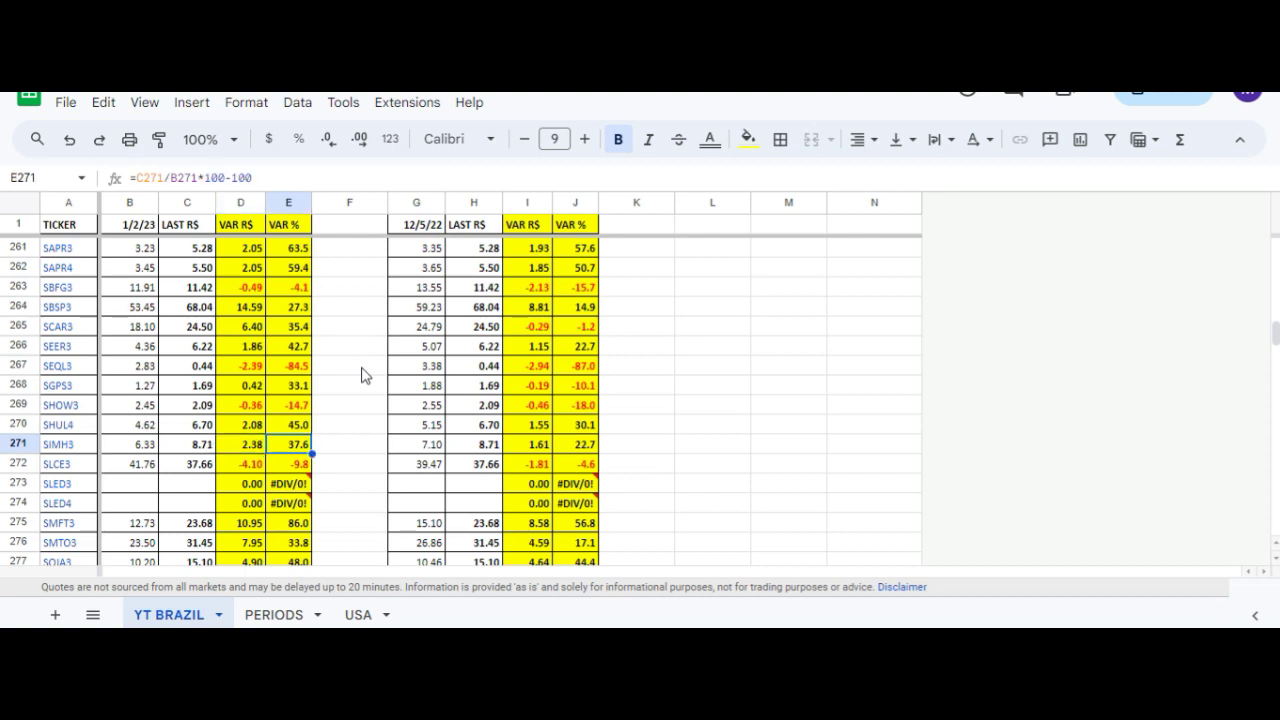
- Review SIMH3's 12/5/22 price, last price and R$ and percentage variations, and switch to the SIMH3.SA chart in Yahoo Finance
key("Right")
key("Right")
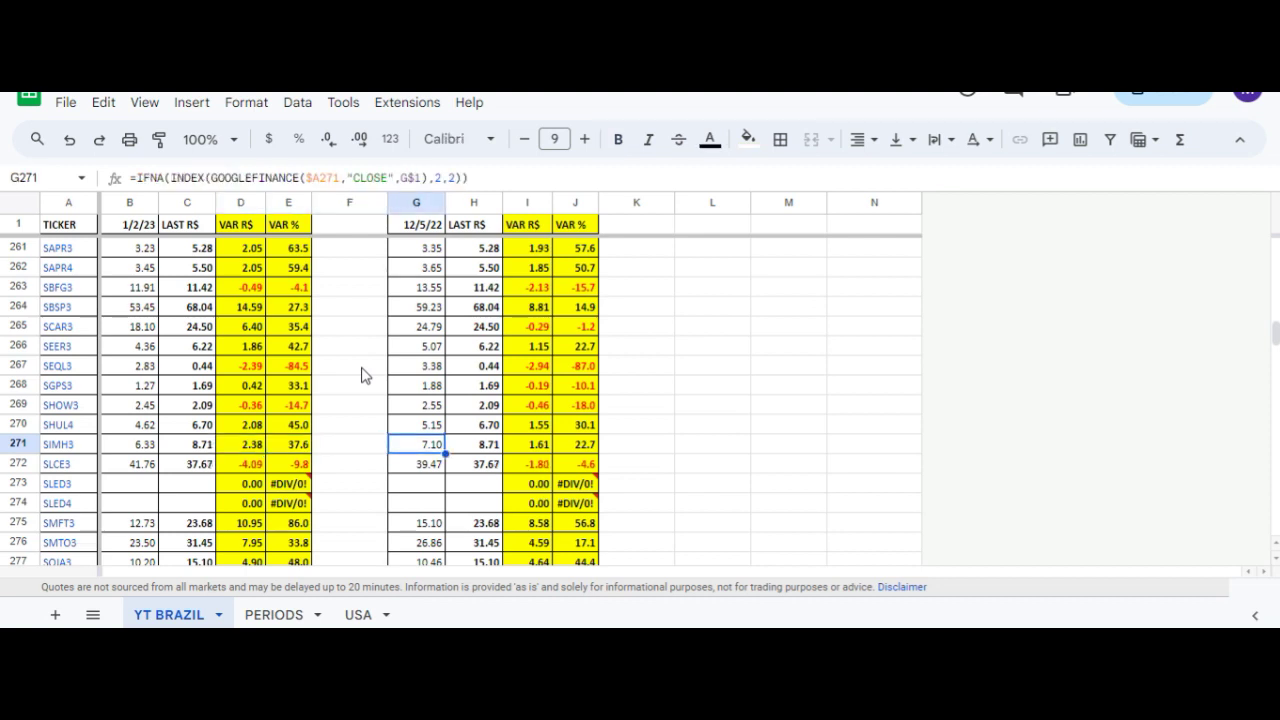
key("Right")
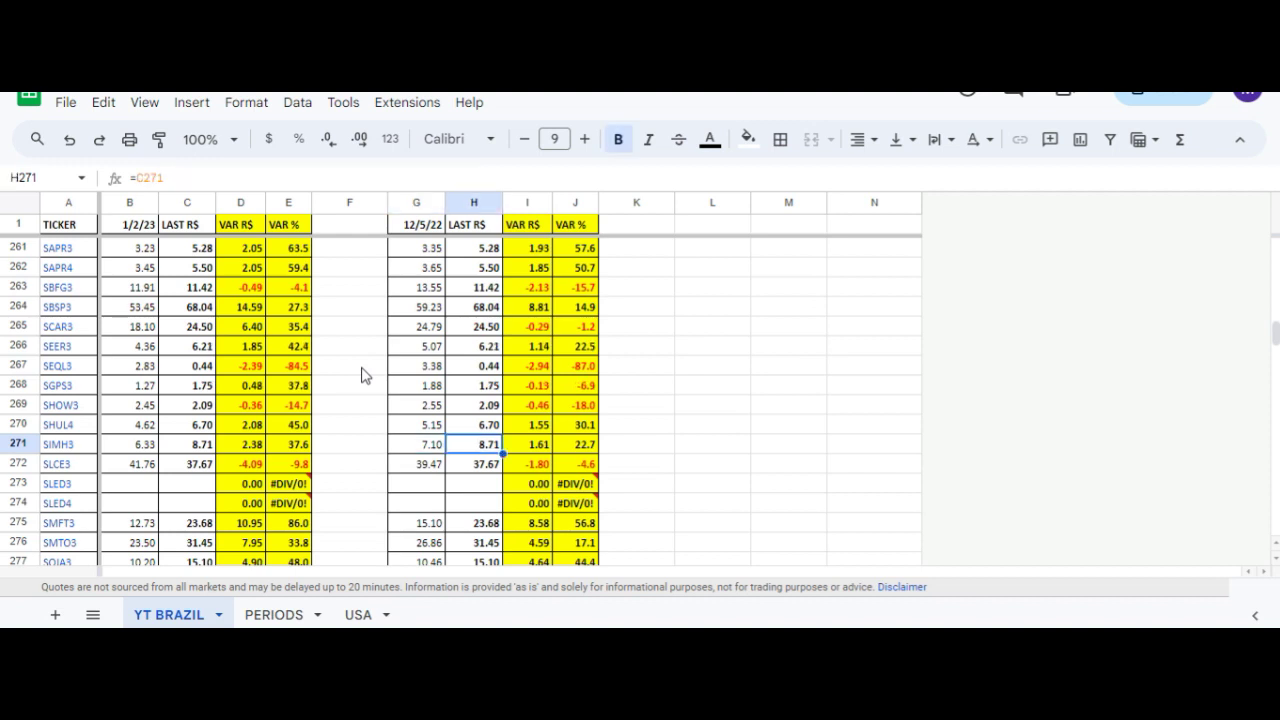
key("Right")
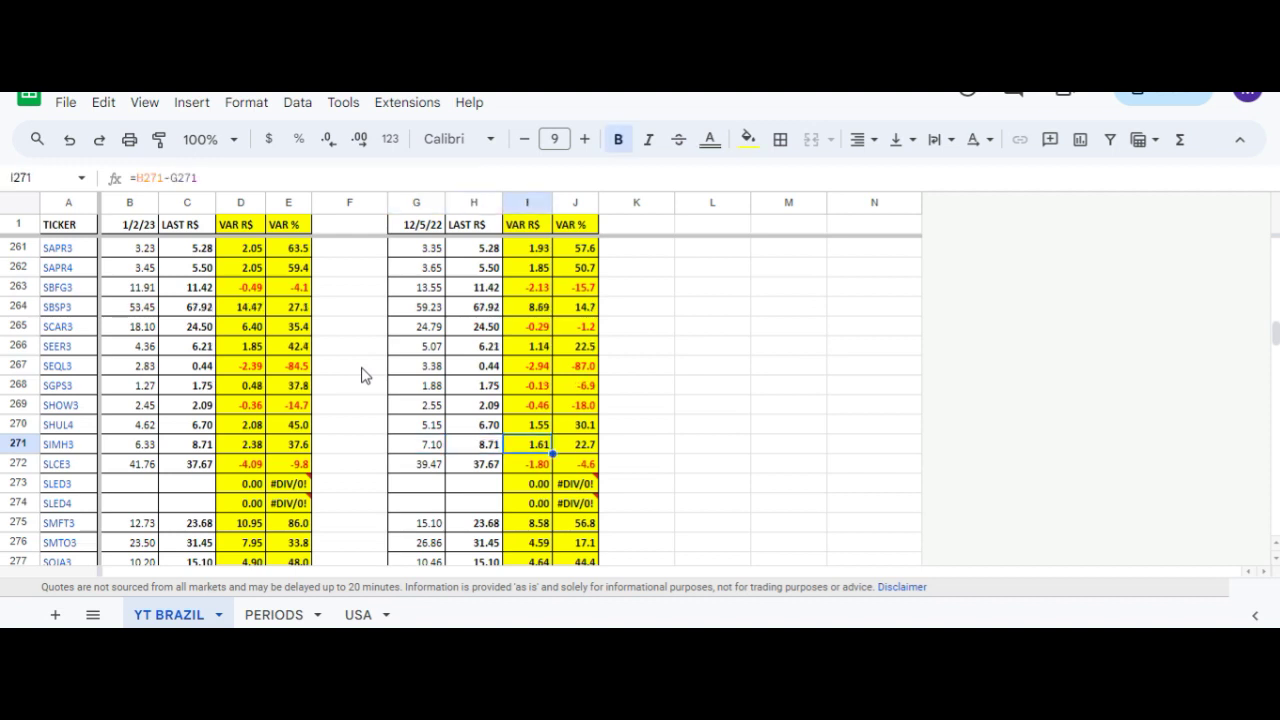
key("Right")
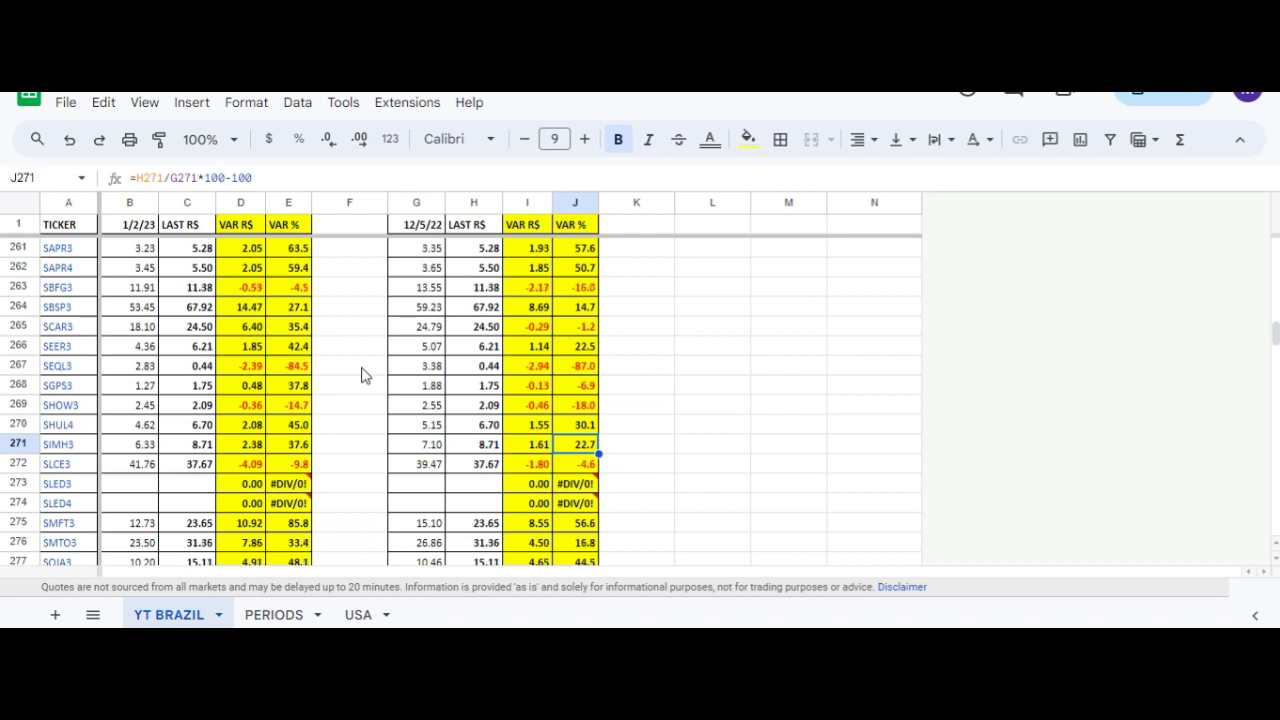
key("ctrl+Tab")
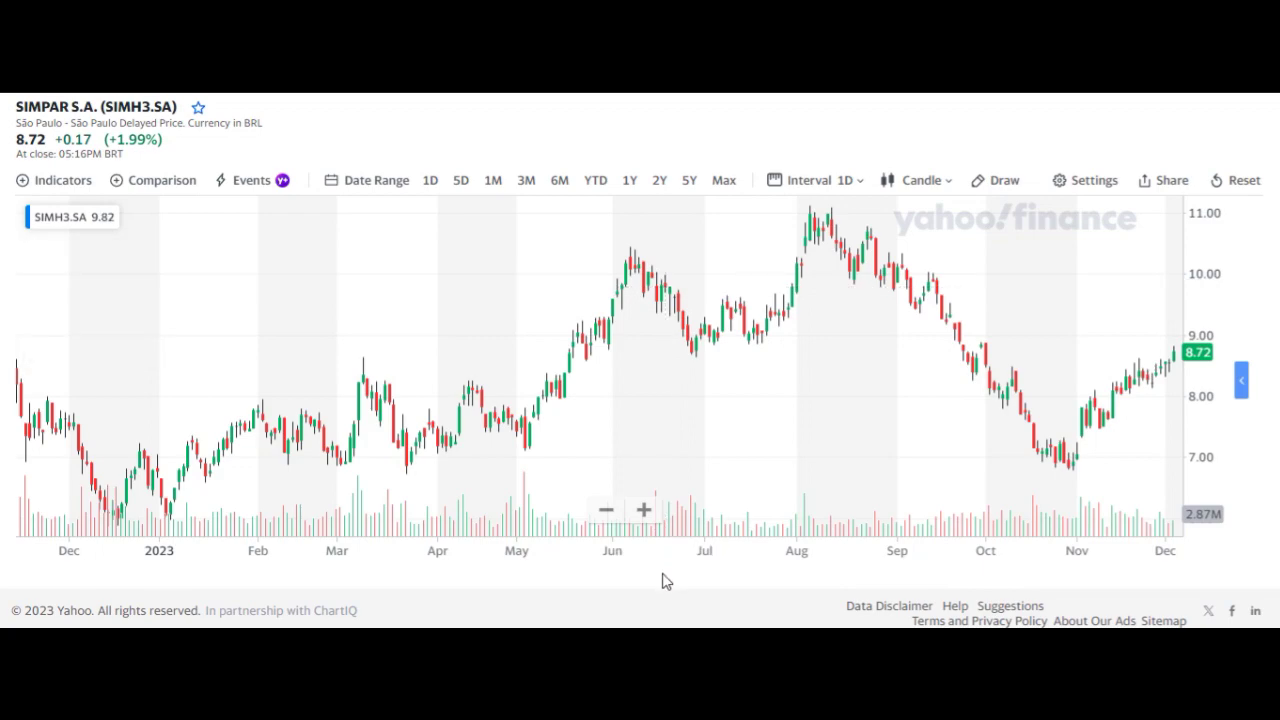
- Switch to the HD sheet in Excel and compare RECEITA LIQUIDA DE VENDAS/SERVICOS between 1T and 2T 2023
left_click(640, 700)
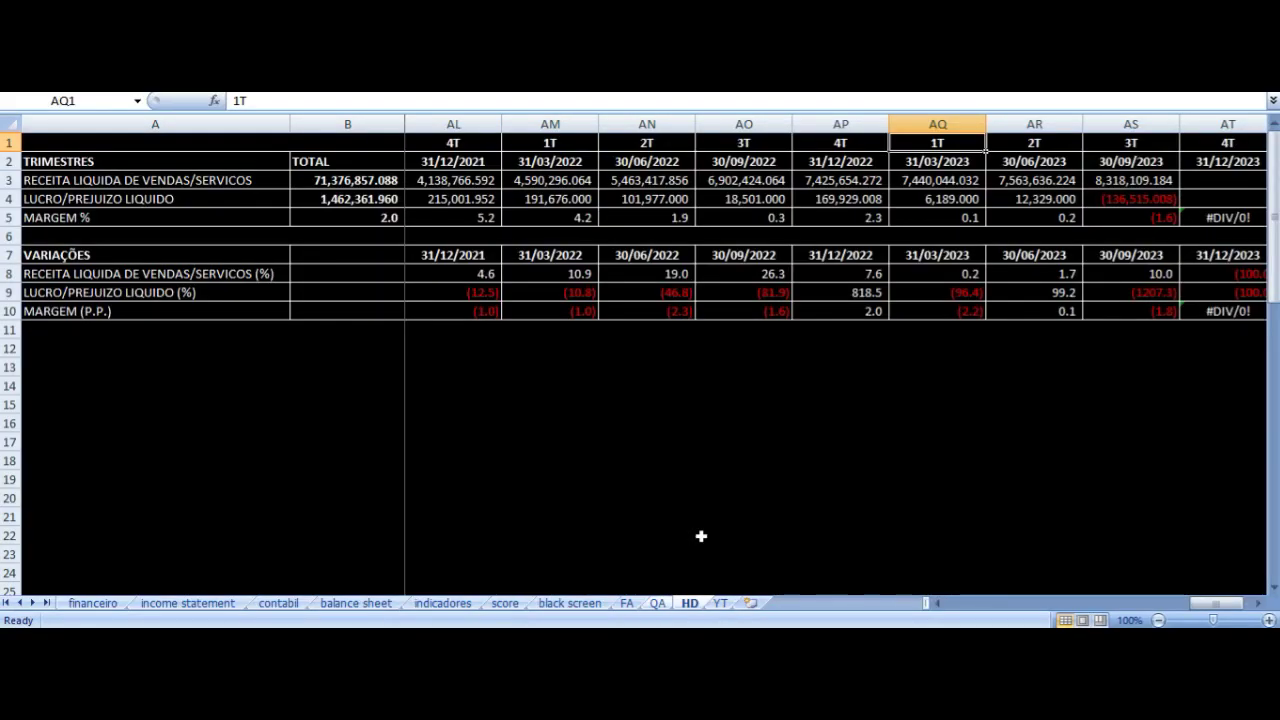
left_click(1012, 182)
left_click(1034, 161)
left_click(937, 161)
left_click(1034, 161)
left_click(1034, 142)
left_click(1034, 161)
left_click(937, 161)
left_click(937, 180)
left_click(1034, 180)
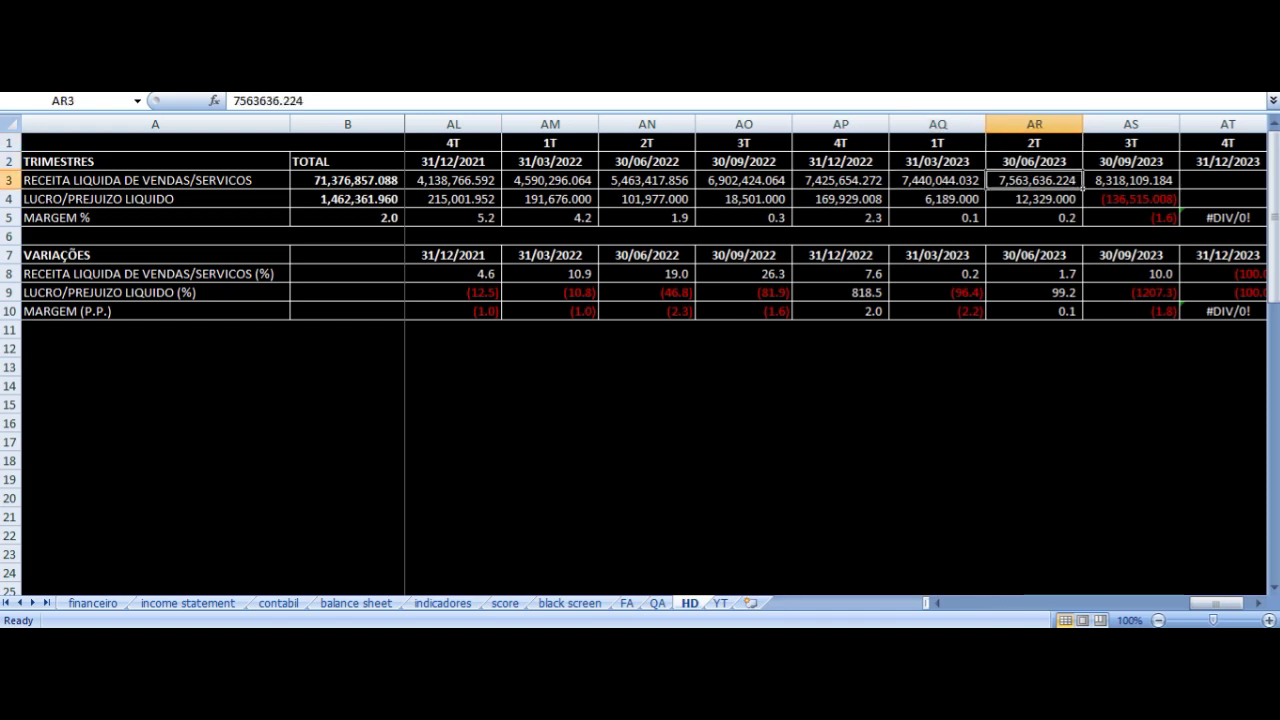
left_click(937, 180)
- Compare LUCRO/PREJUIZO LIQUIDO and MARGEM % between 1T and 2T 2023
left_click(937, 199)
left_click(1034, 199)
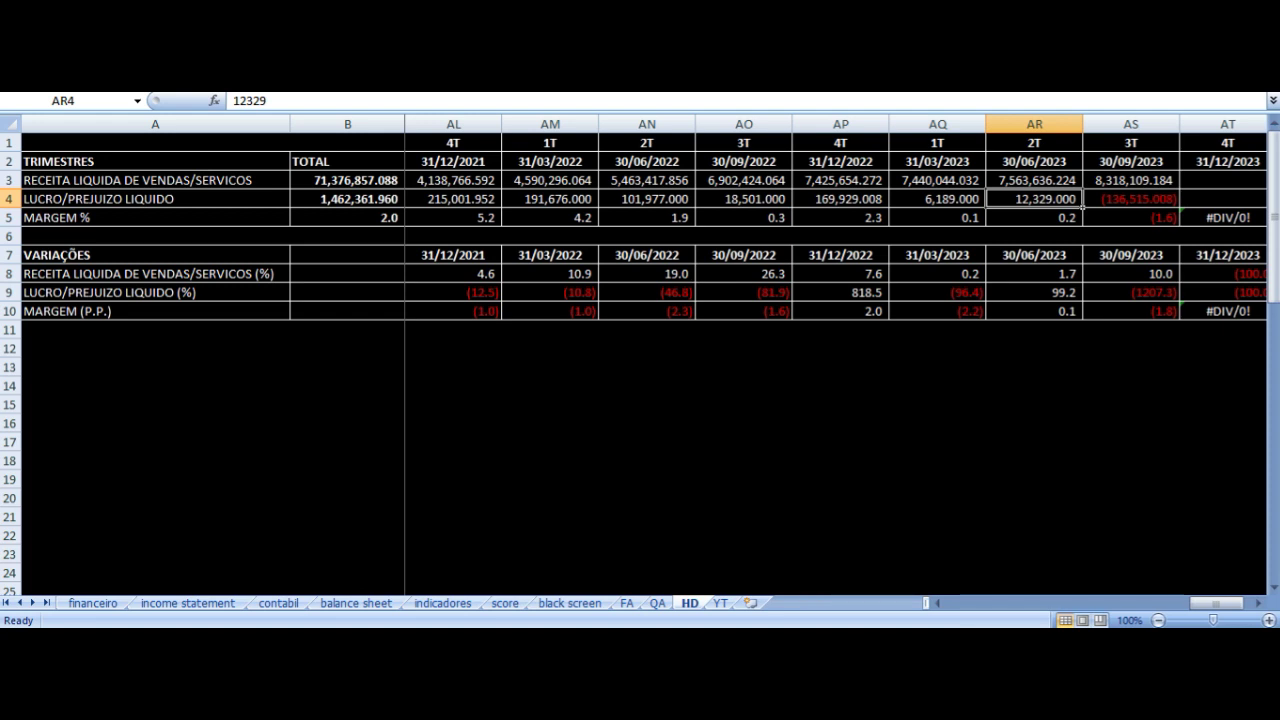
left_click(1034, 217)
left_click(937, 217)
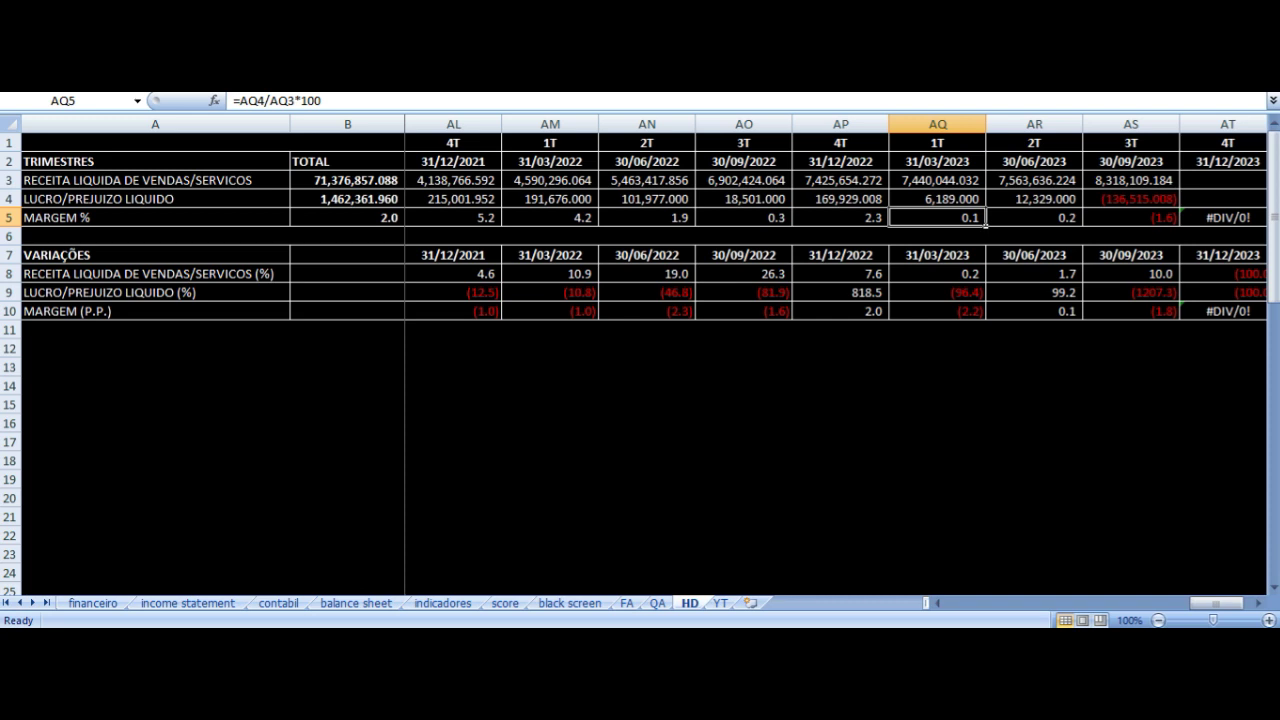
left_click(1034, 217)
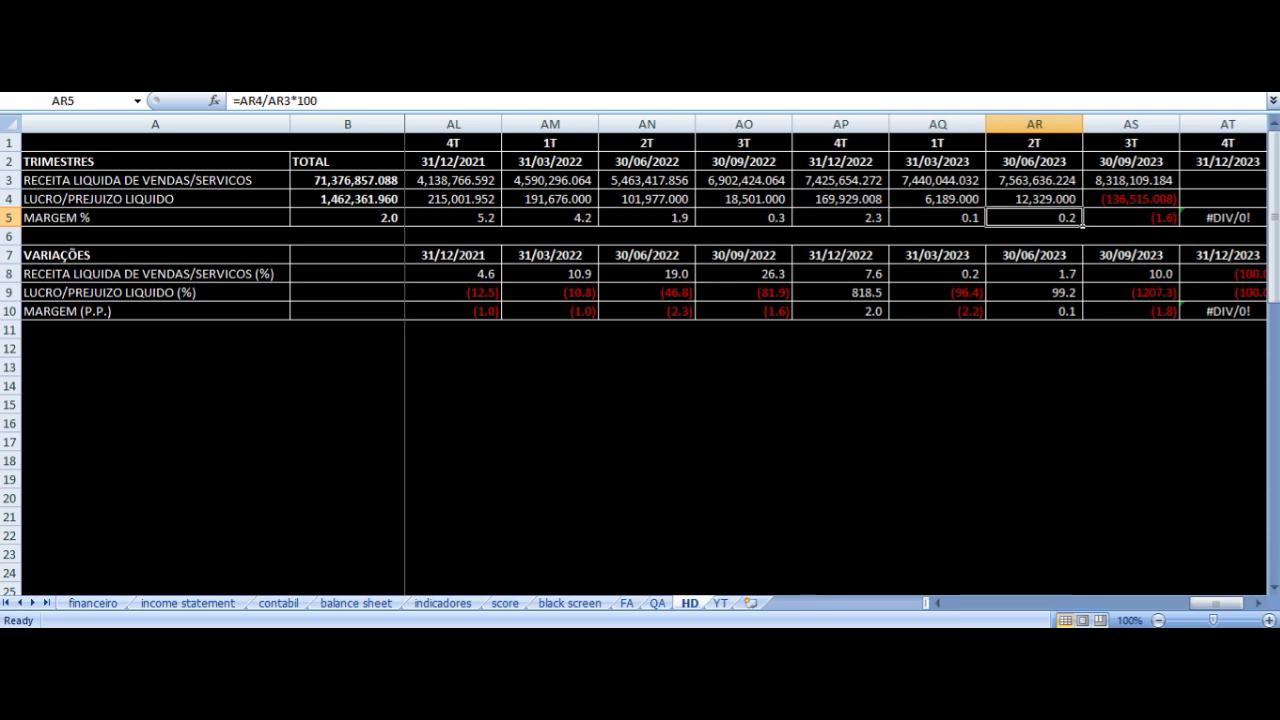
- Review the 4T 2022 column's date, RECEITA LIQUIDA and LUCRO/PREJUIZO LIQUIDO
key("Left")
key("Left")
key("Up")
key("Up")
key("Up")
key("Up")
key("Down")
key("Down")
key("Down")
key("Down")
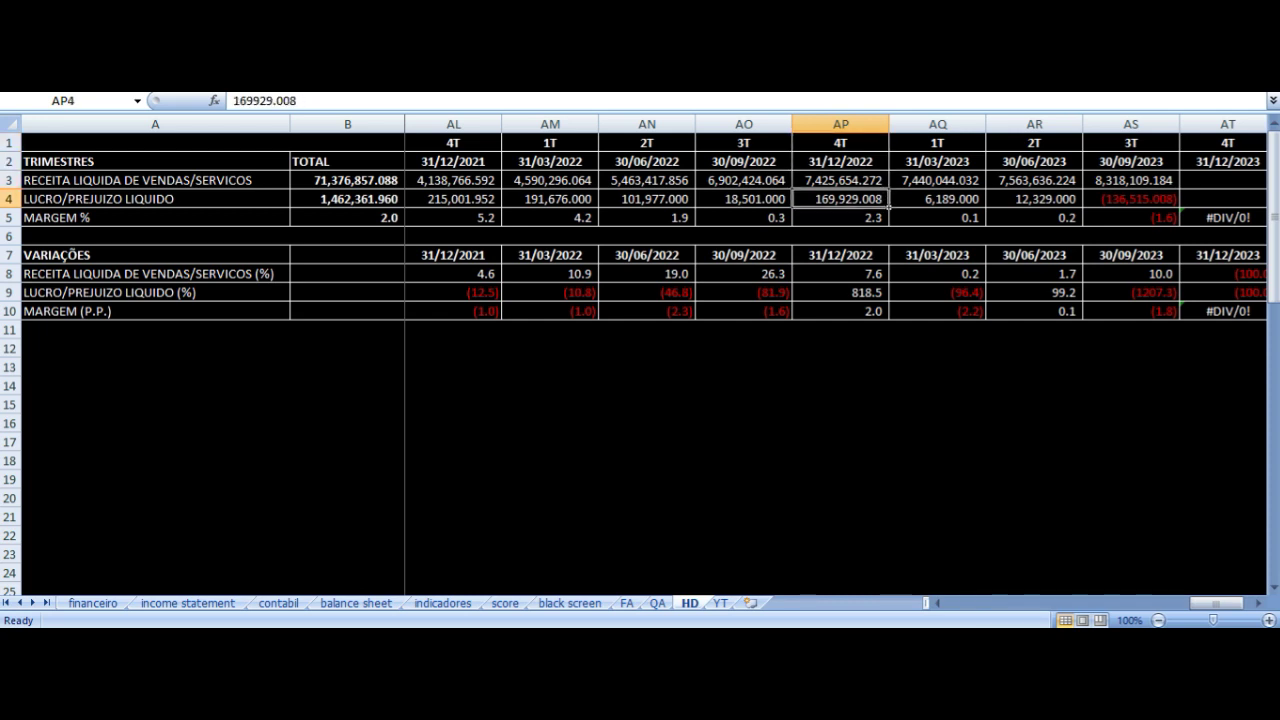
- Go through the 2023 quarters to the 3T 2023 RECEITA LIQUIDA DE VENDAS/SERVICOS
key("Right")
key("Up")
key("Up")
key("Right")
key("Right")
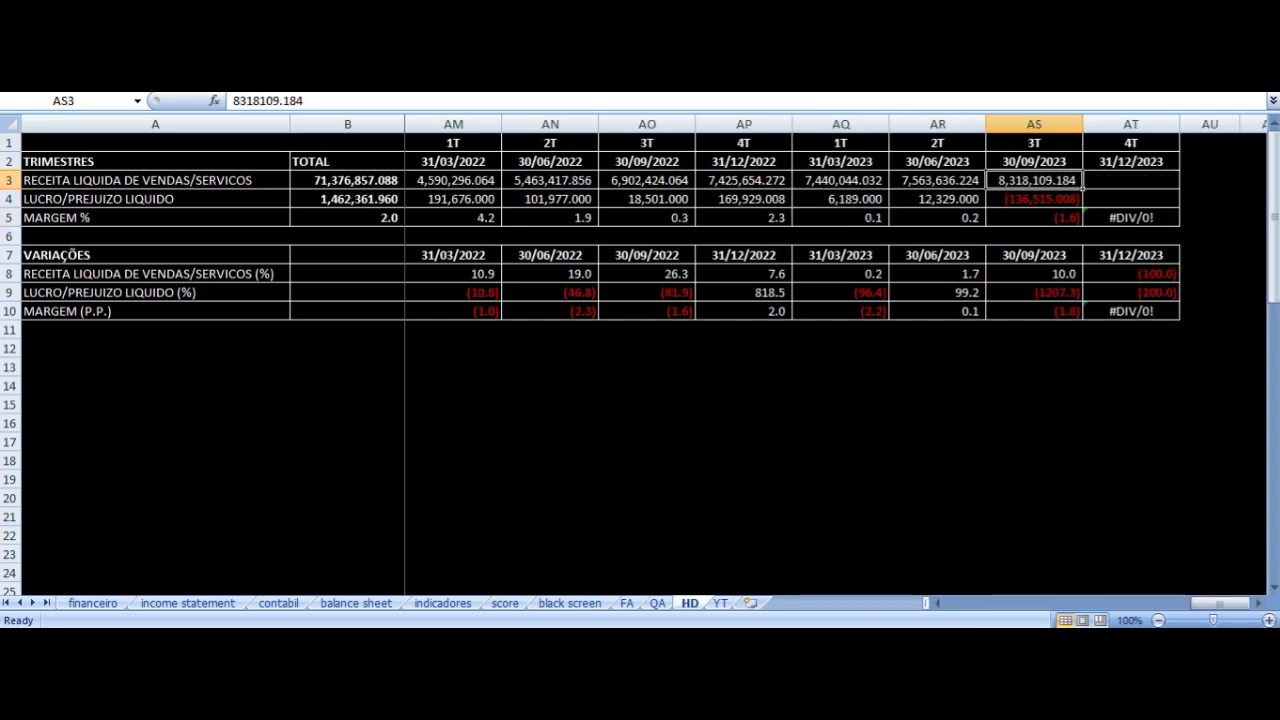
- Switch to the SIMH3.SA chart in Yahoo Finance and examine its price history back to 2020
key("ctrl+Left")
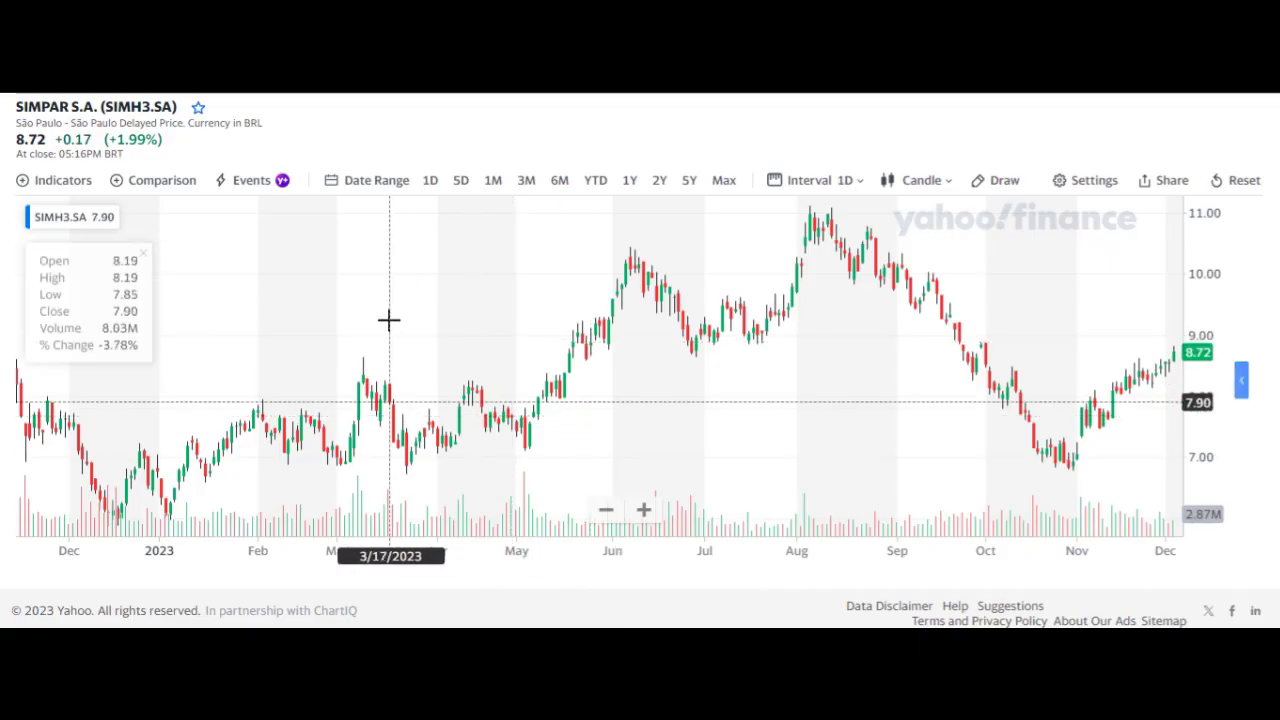
scroll(388, 320, "down", 5)
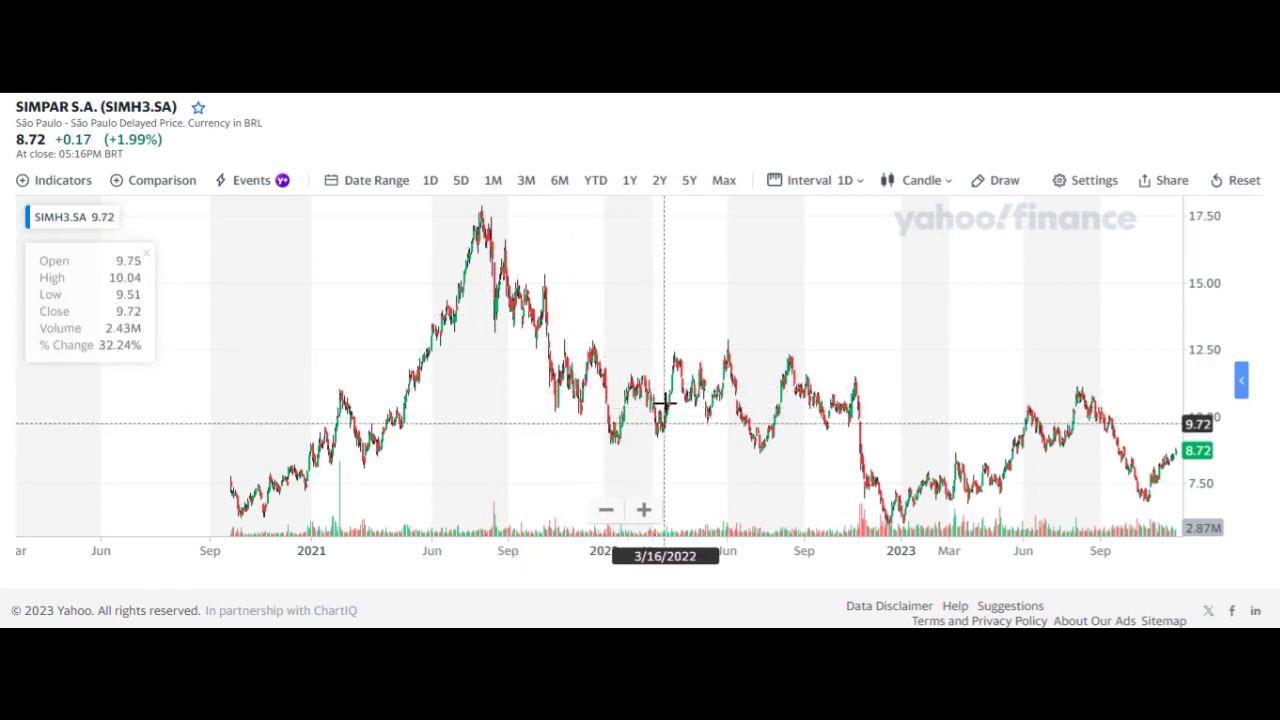
scroll(670, 418, "up", 3)
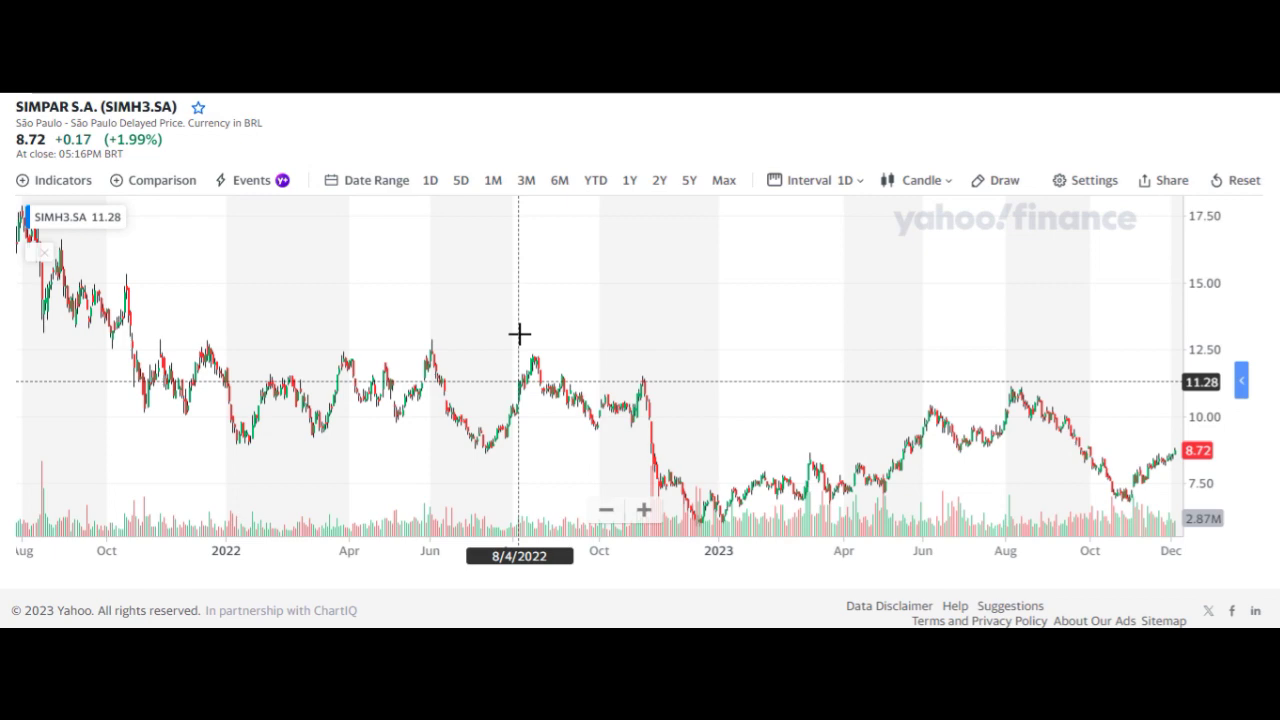
scroll(518, 333, "down", 3)
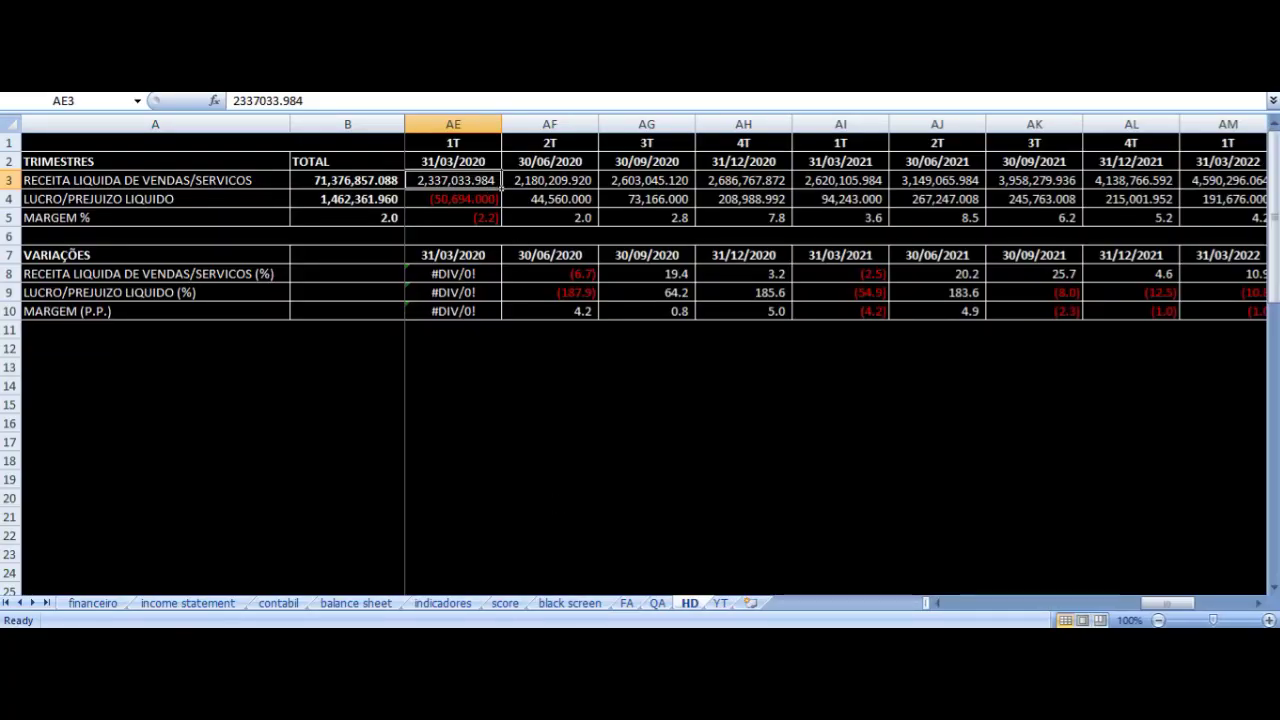
- Return to the HD sheet in Excel and look over the 2020 quarters from 31/03/2020 to 31/12/2020
left_click(453, 161)
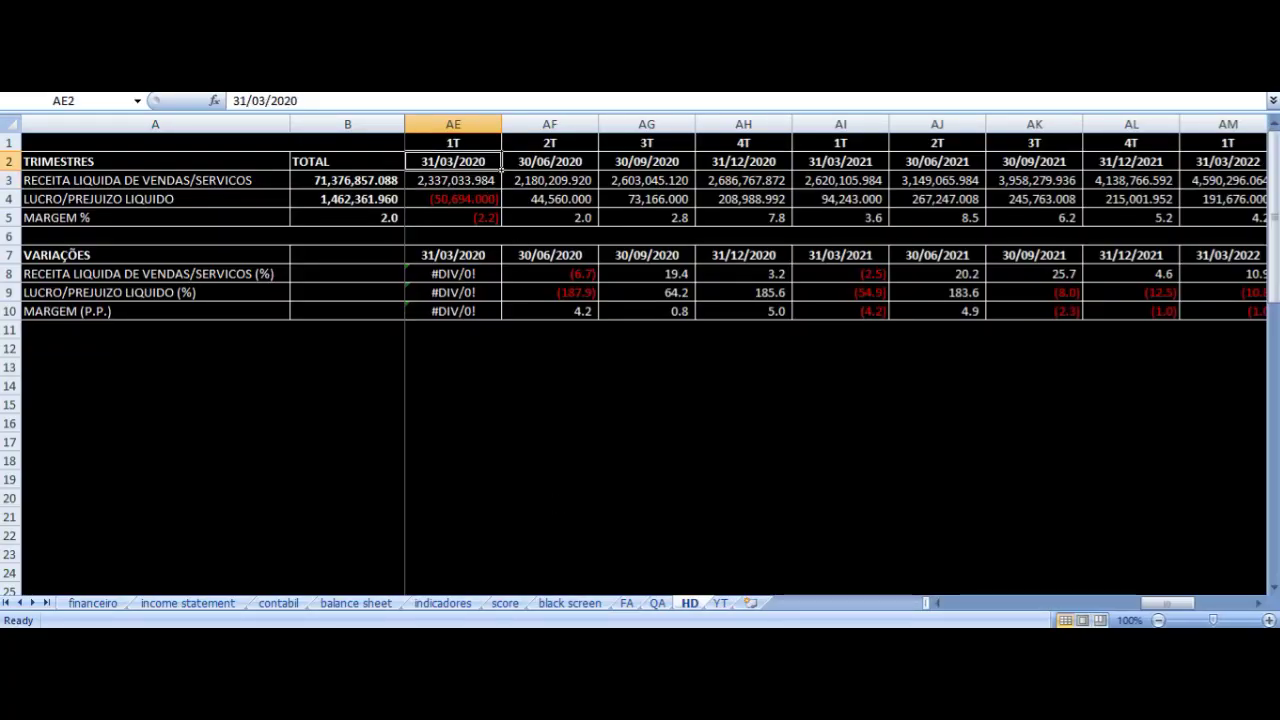
key("Right")
key("Right")
key("Right")
key("Right")
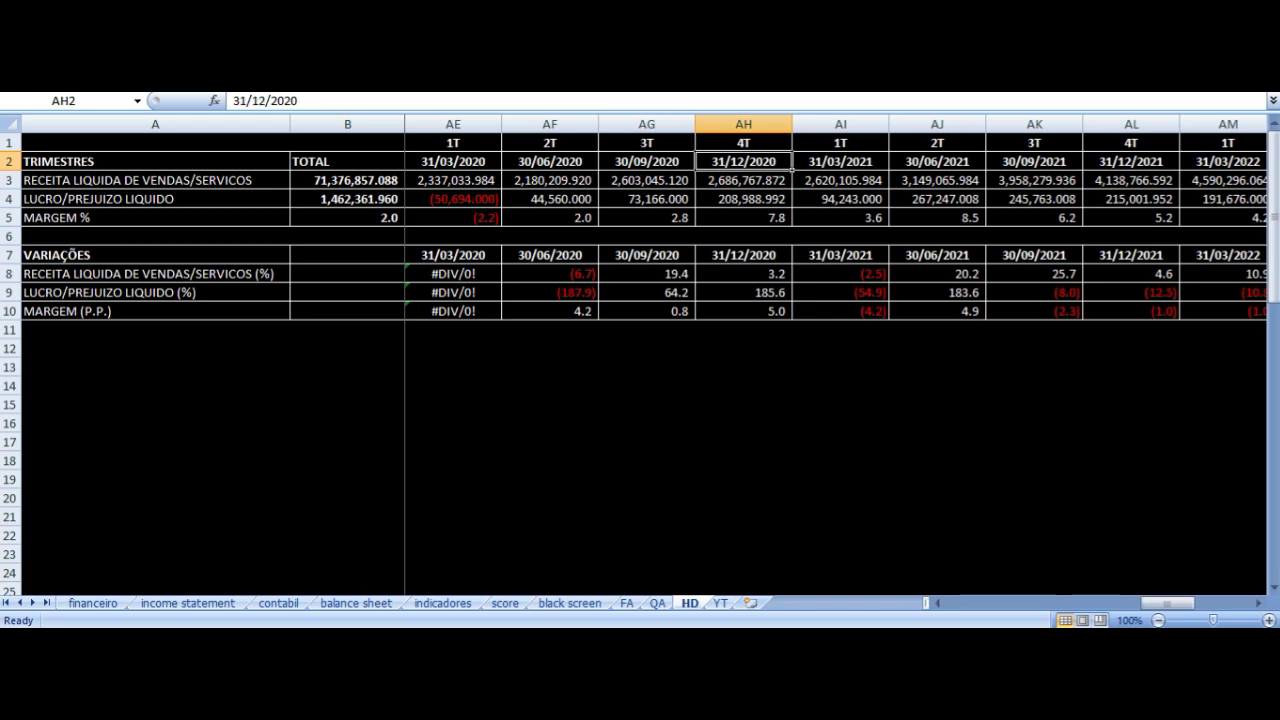
key("Down")
key("Down")
- Review RECEITA LIQUIDA, LUCRO/PREJUIZO LIQUIDO and MARGEM % for 1T 2021
key("Up")
key("Up")
key("Up")
key("Down")
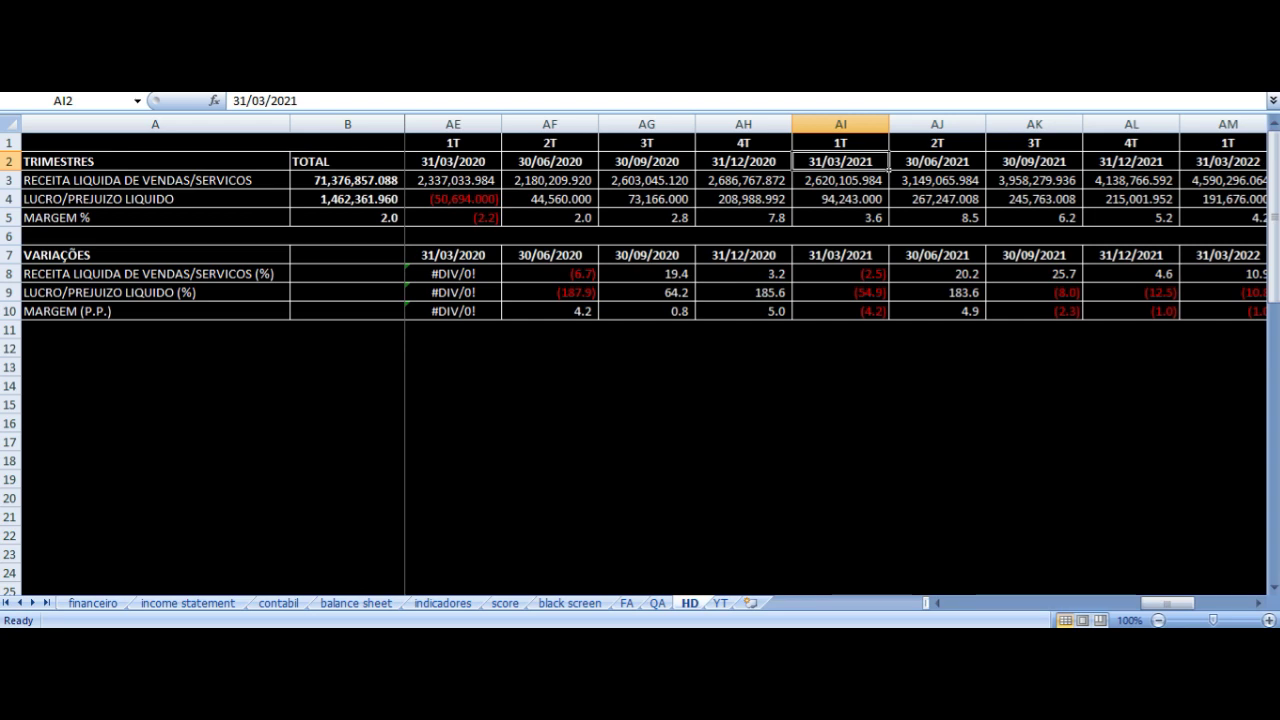
key("Down")
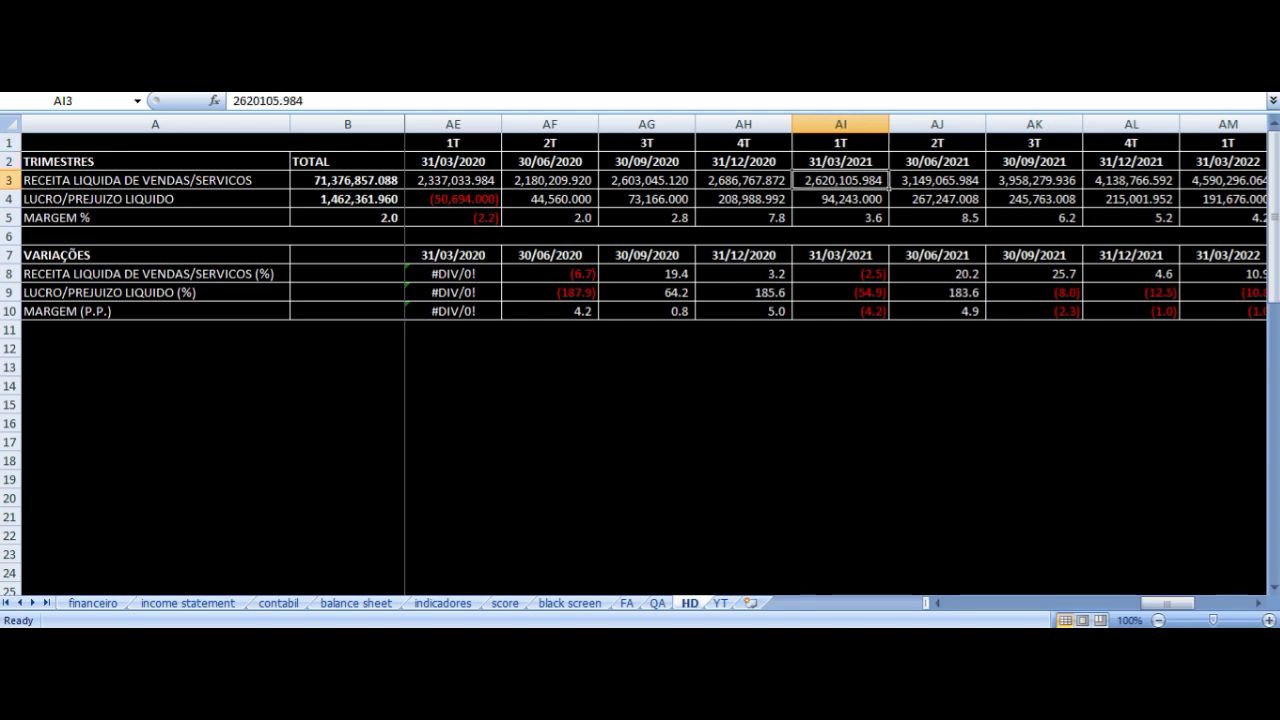
key("Down")
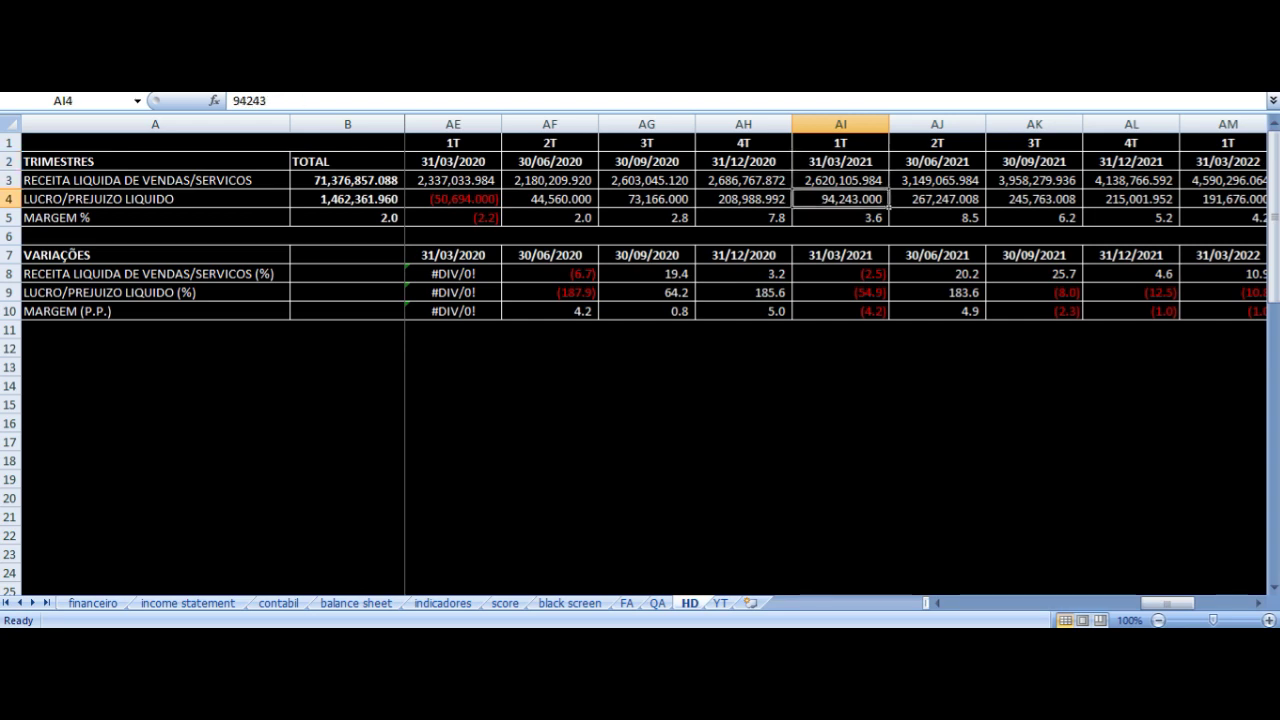
key("Down")
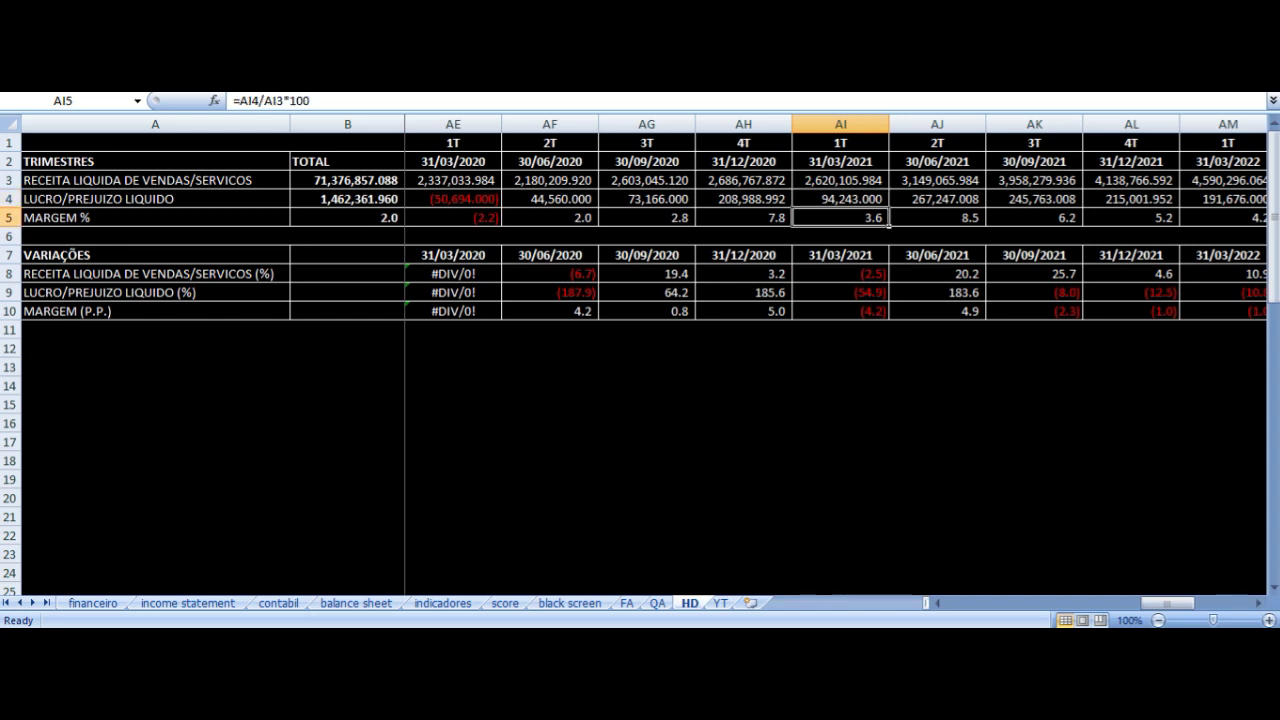
key("Left")
key("Right")
- Review the 2T 2021 column's RECEITA LIQUIDA and LUCRO/PREJUIZO LIQUIDO
key("Up")
key("Up")
key("Up")
key("Right")
key("Up")
key("Down")
key("Down")
key("Down")
key("Up")
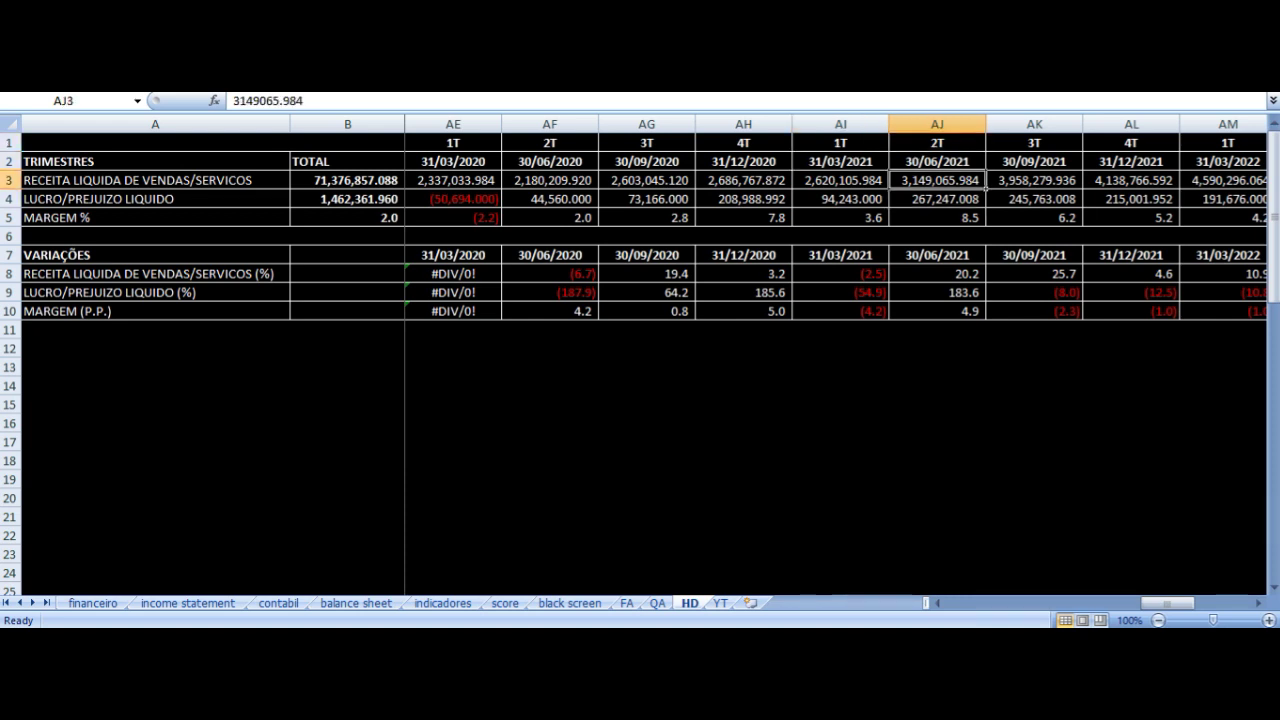
key("Up")
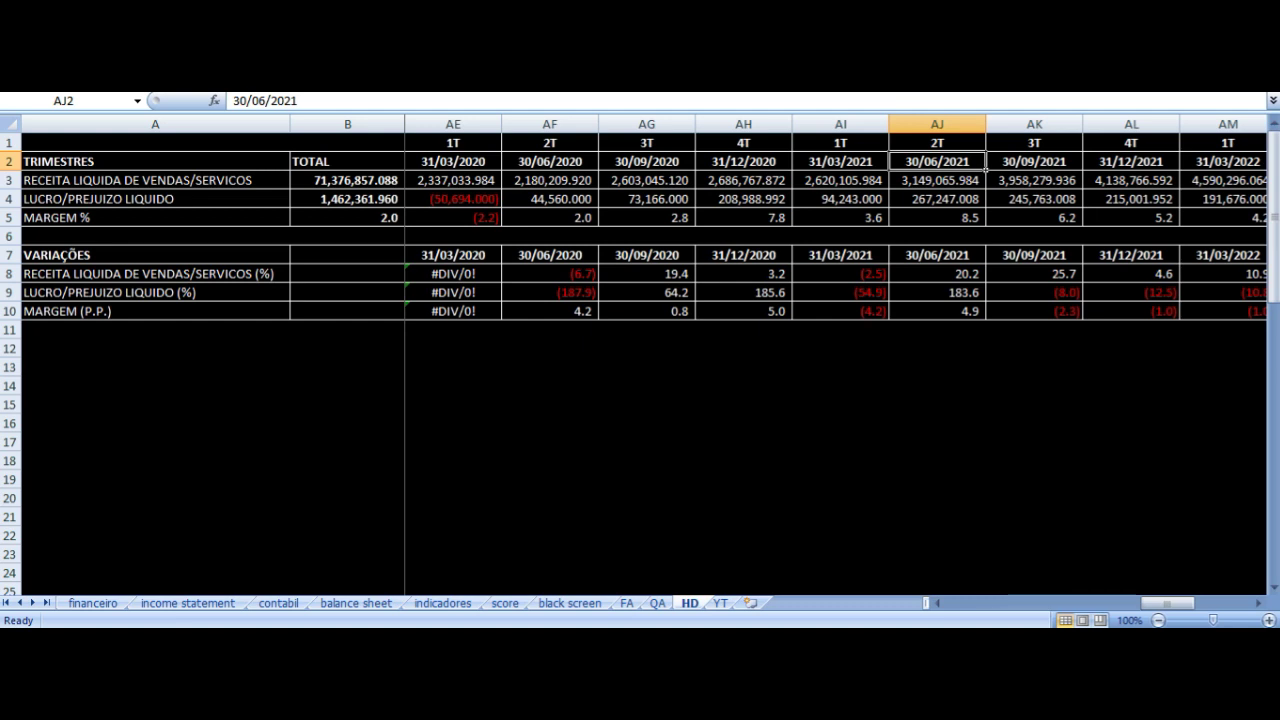
- Review the 2T 2021 variations against 1T 2021 in RECEITA LIQUIDA, LUCRO/PREJUIZO LIQUIDO and MARGEM
key("Left")
key("Up")
key("Down")
key("Right")
key("Up")
key("Down")
key("Down")
key("Down")
key("Down")
key("Down")
key("Down")
key("Down")
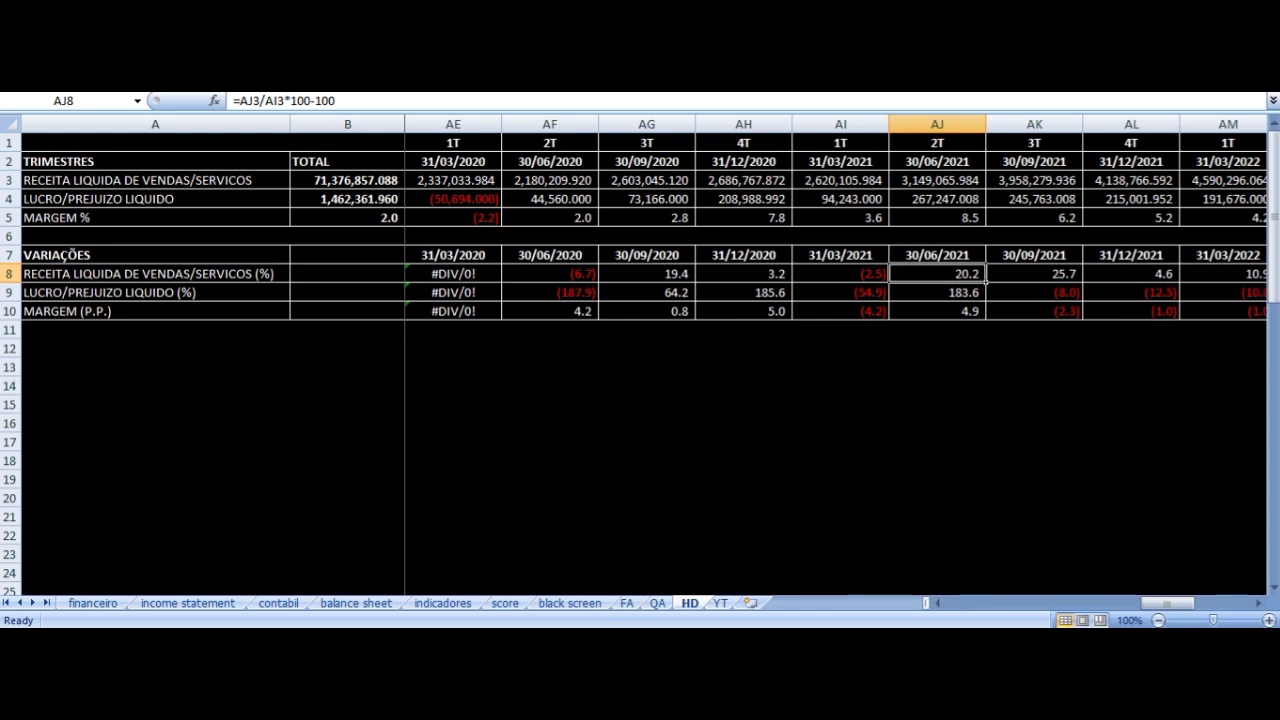
key("Down")
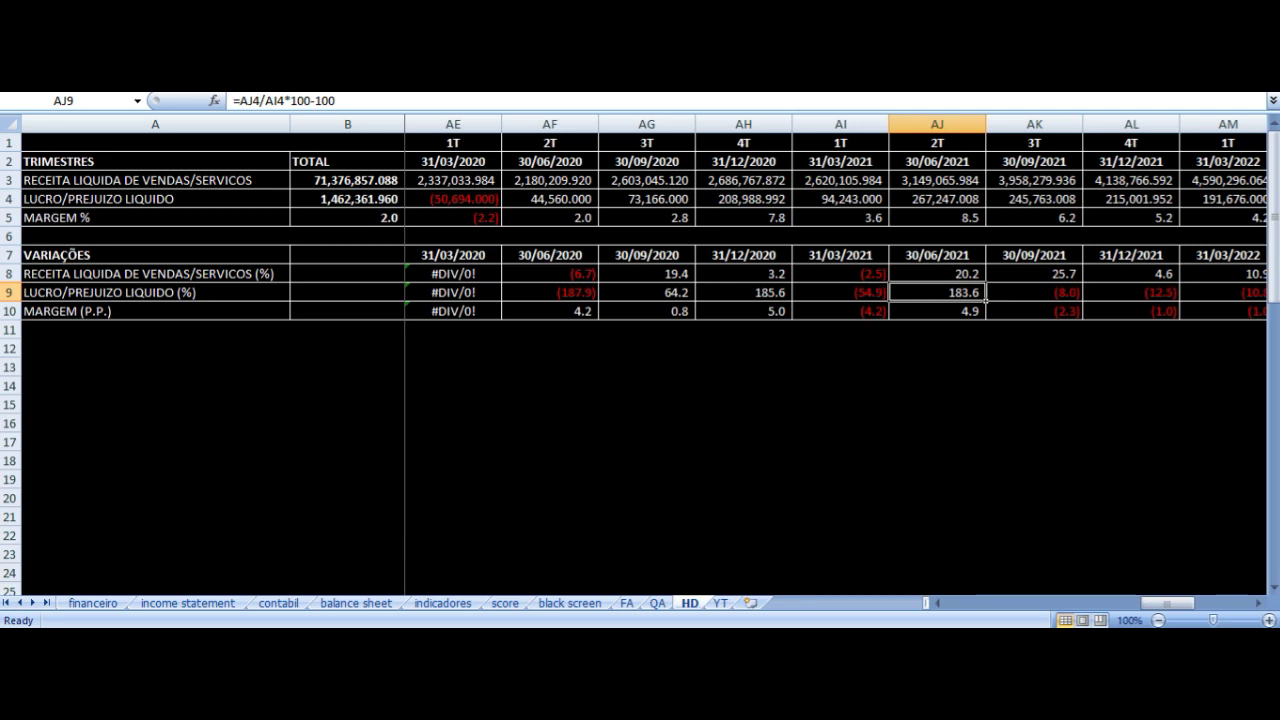
key("Down")
- Return to the upper TRIMESTRES table and compare RECEITA LIQUIDA between 1T and 2T 2021
key("Up")
key("Up")
key("Up")
key("Up")
key("Up")
key("Up")
key("Up")
key("Up")
key("Up")
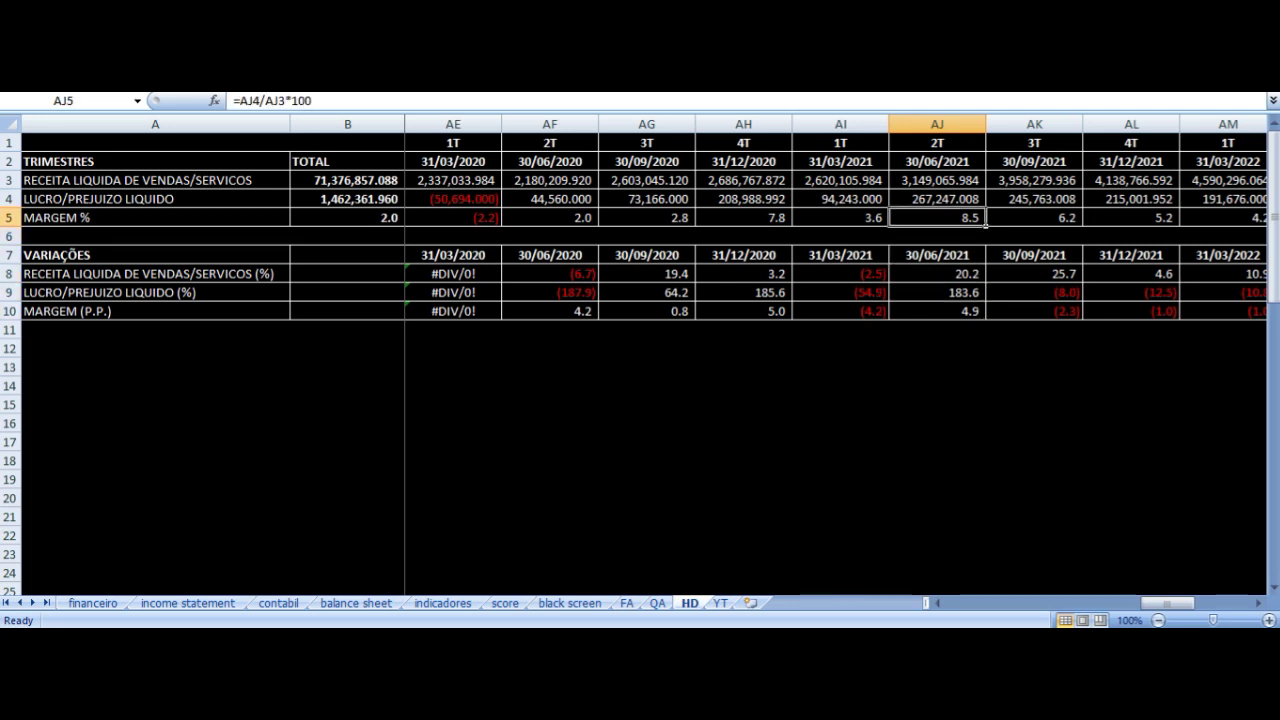
key("Down")
key("Left")
key("Down")
key("Right")
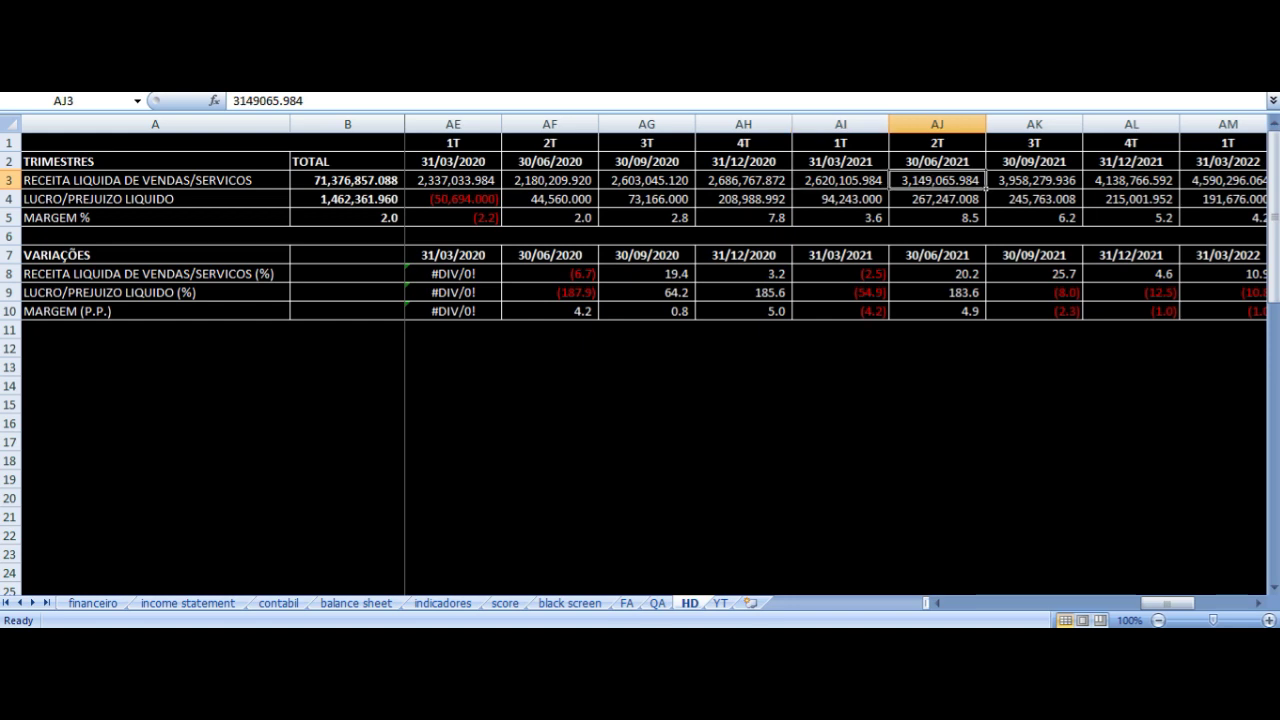
- Compare LUCRO/PREJUIZO LIQUIDO between 1T and 2T 2021
key("Down")
key("Left")
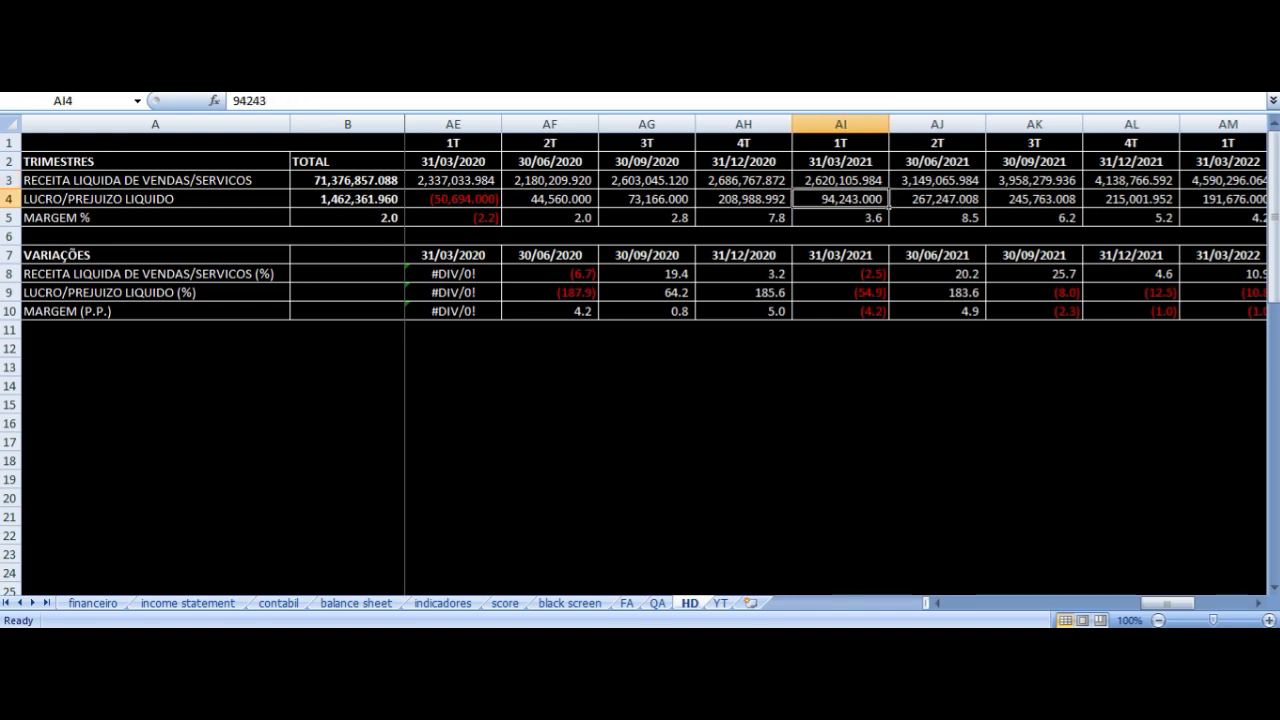
key("Right")
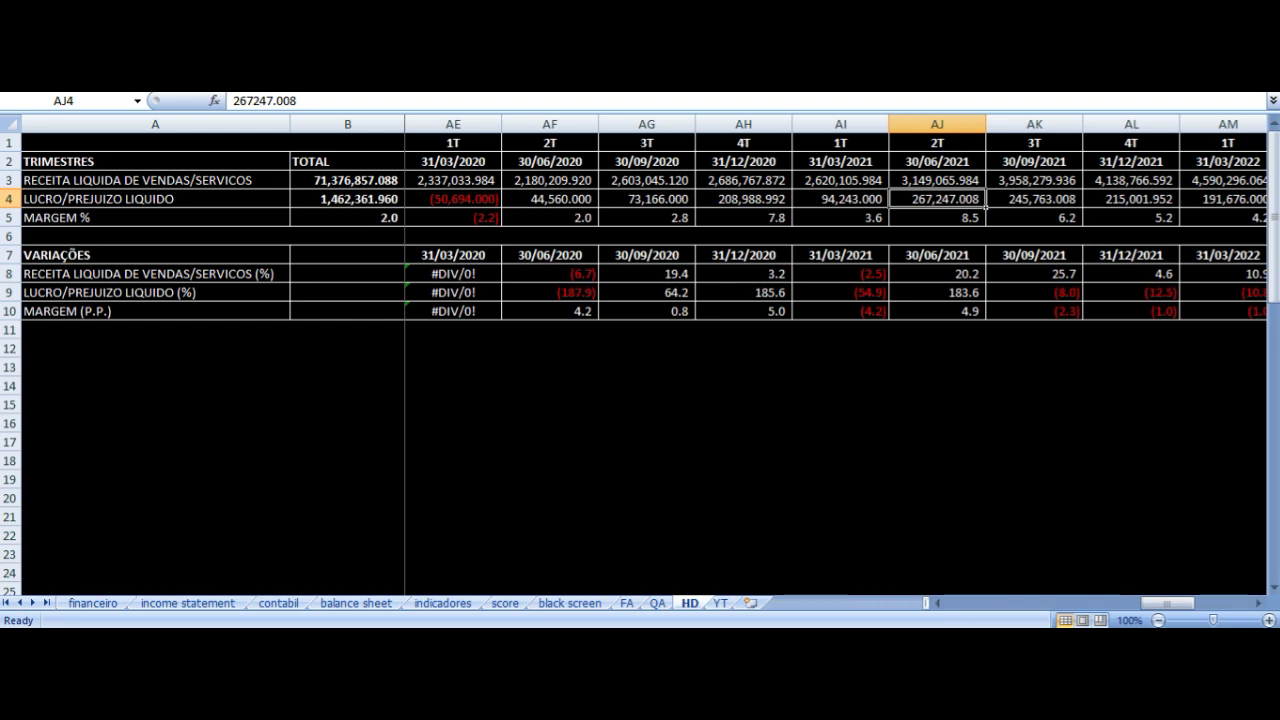
- Review RECEITA LIQUIDA for 3T 2021 and compare its LUCRO/PREJUIZO LIQUIDO with 2T 2021
key("Right")
key("Up")
key("Up")
key("Up")
key("Down")
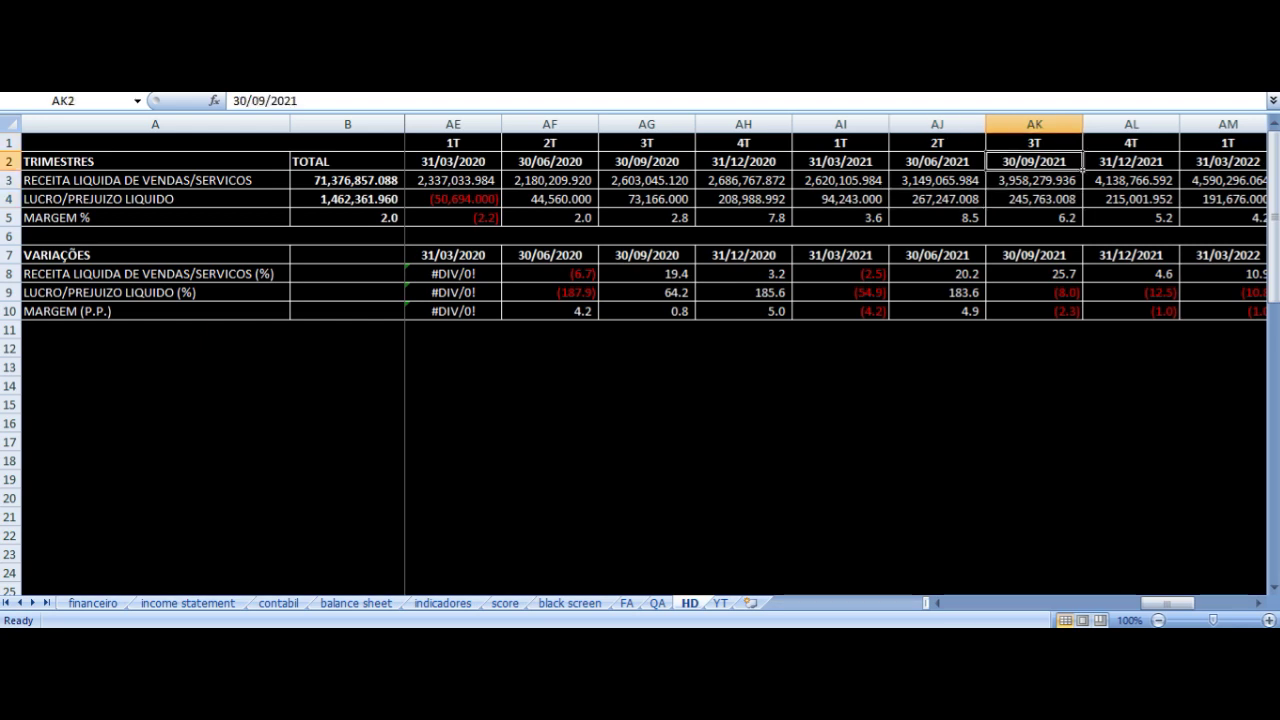
key("Down")
key("Down")
key("Left")
key("Right")
- Review the 3T 2021 variations in RECEITA LIQUIDA, LUCRO/PREJUIZO LIQUIDO and MARGEM
key("Down")
key("Down")
key("Down")
key("Down")
key("Down")
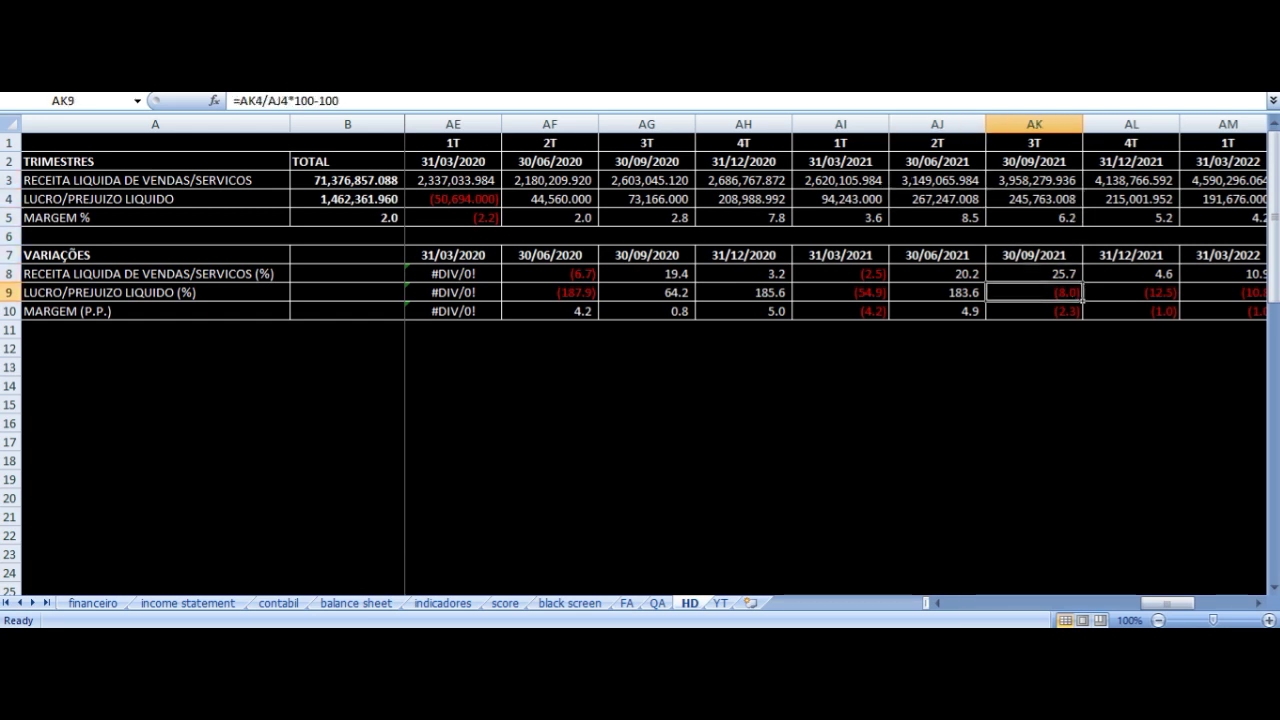
key("Up")
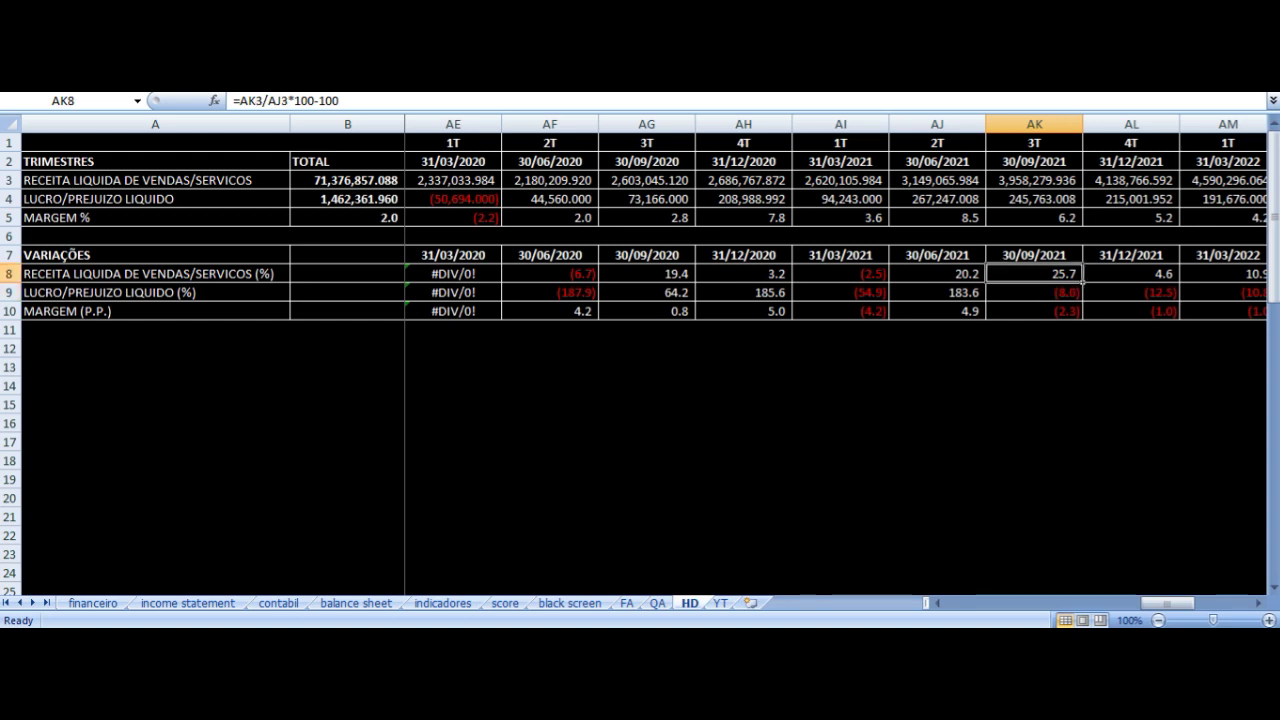
key("Down")
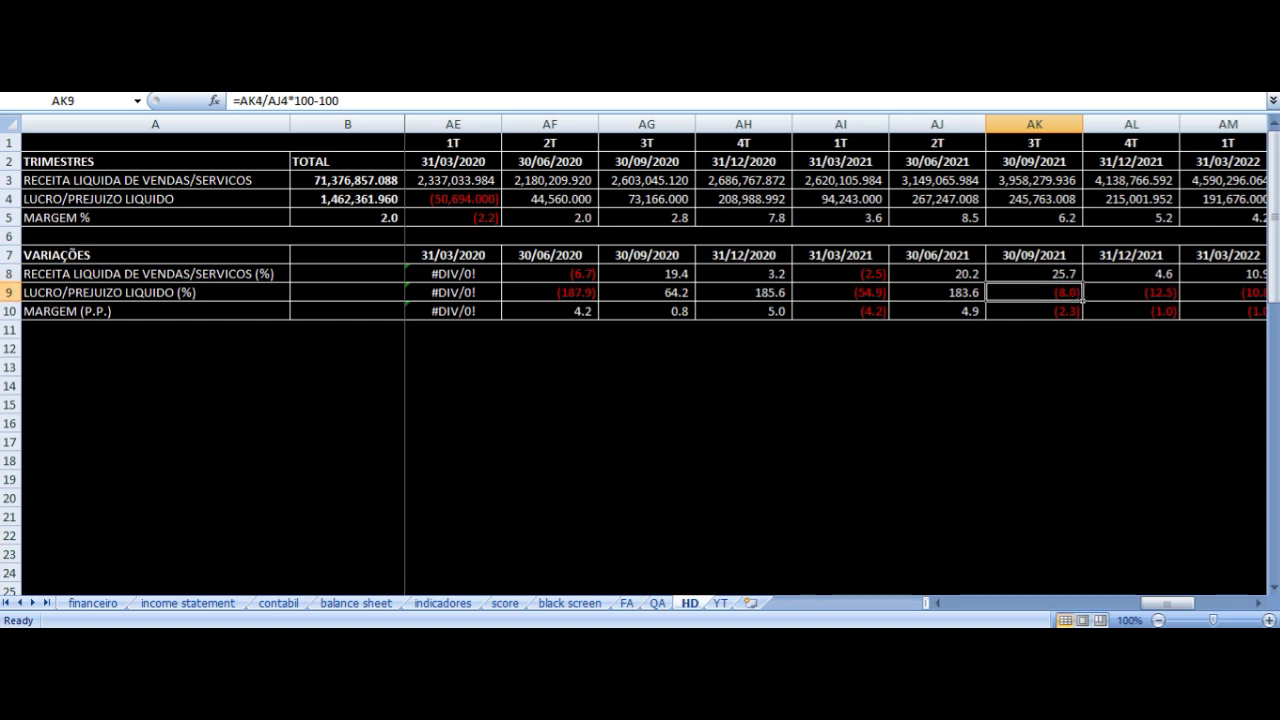
key("Down")
- Go to the 4T 2021 column in the TRIMESTRES table and compare its period with 3T 2021
key("Right")
key("Up")
key("Up")
key("Up")
key("Up")
key("Up")
key("Up")
key("Up")
key("Up")
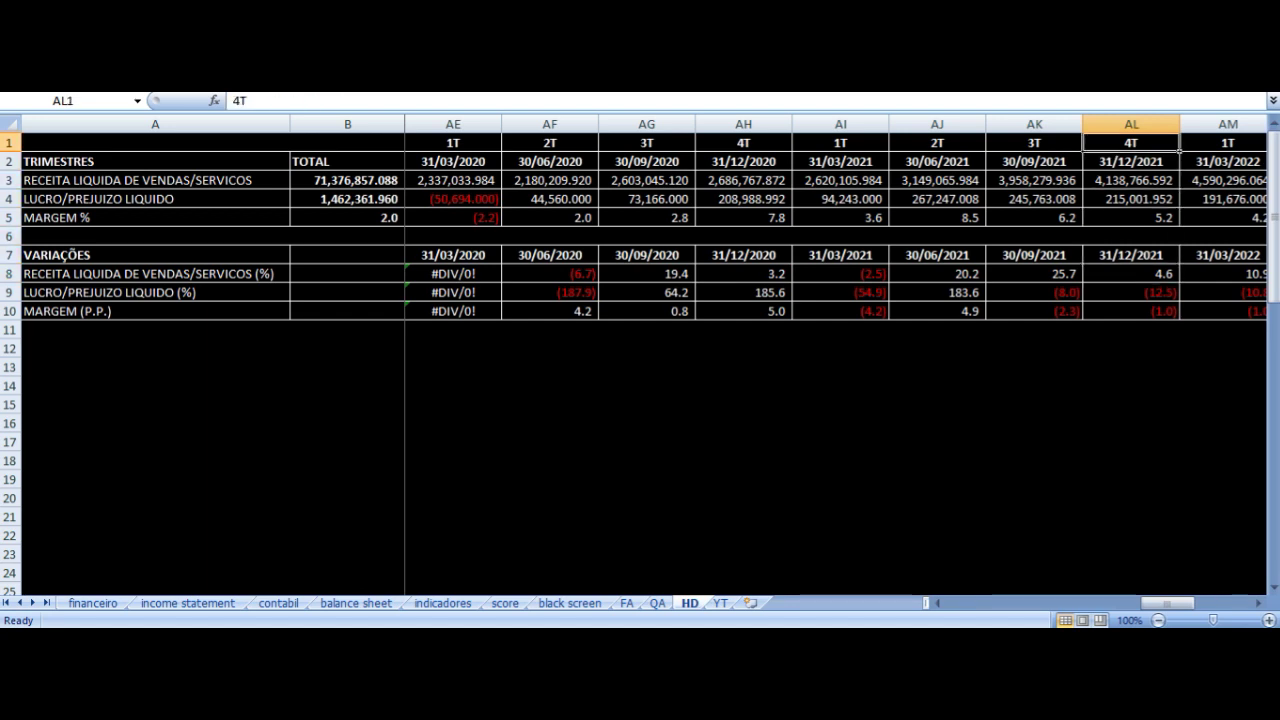
key("Down")
key("Left")
key("Right")
- Review the 4T 2021 results and their variations in RECEITA LIQUIDA and LUCRO/PREJUIZO LIQUIDO against 3T 2021
key("Down")
key("Down")
key("Down")
key("Down")
key("Down")
key("Up")
key("Up")
key("Up")
key("Up")
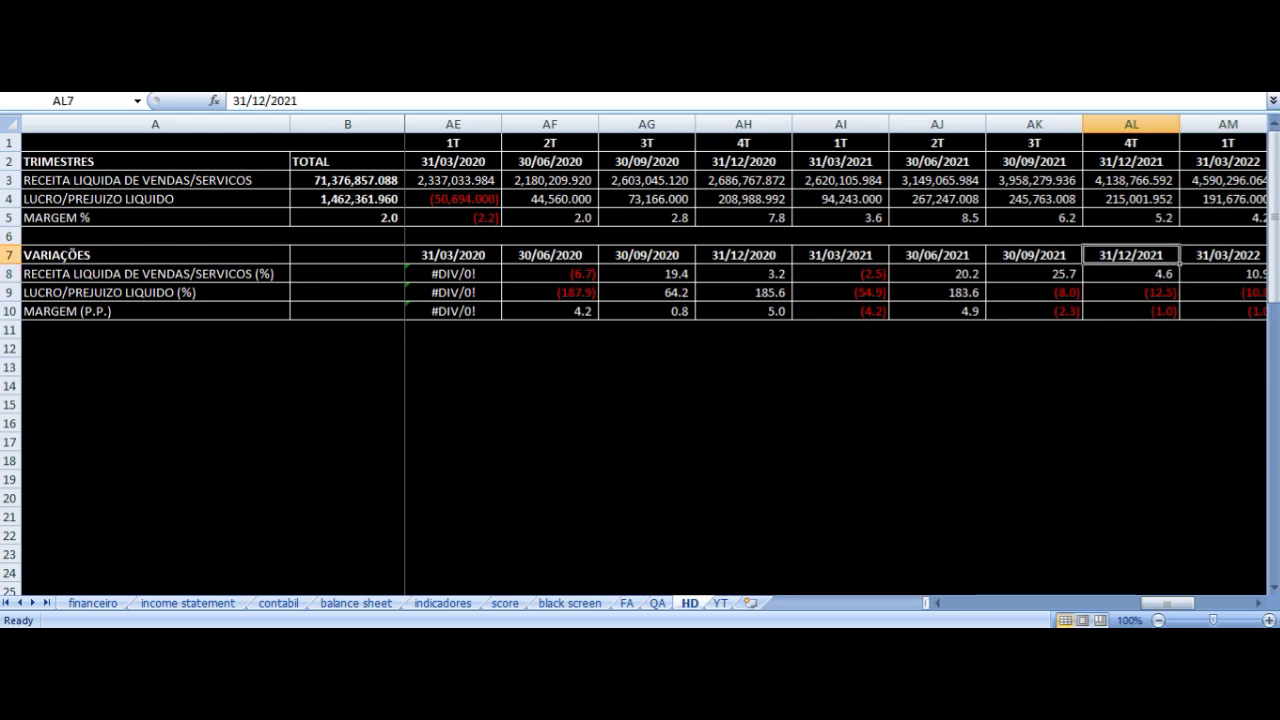
key("Left")
key("Right")
key("Down")
key("Down")
key("Down")
key("Down")
key("Down")
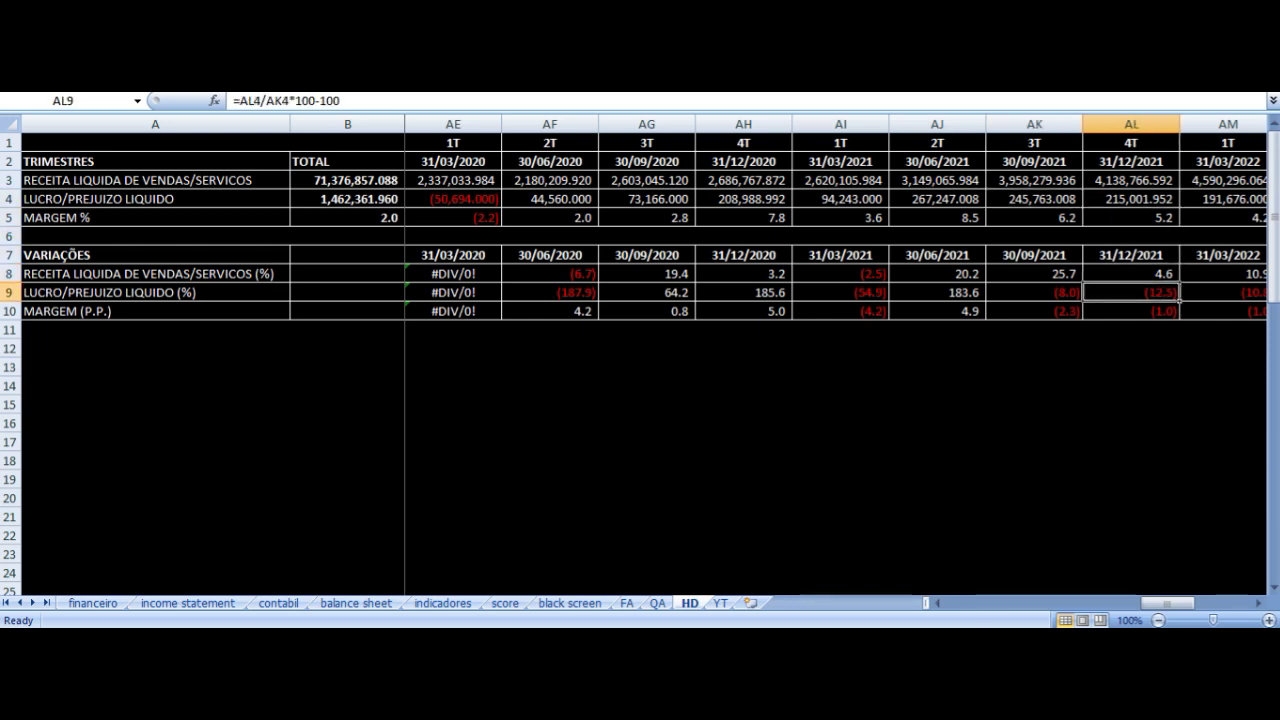
- Compare LUCRO/PREJUIZO LIQUIDO for 4T 2021 with the following quarters of 2022
key("Up")
key("Up")
key("Up")
key("Up")
key("Up")
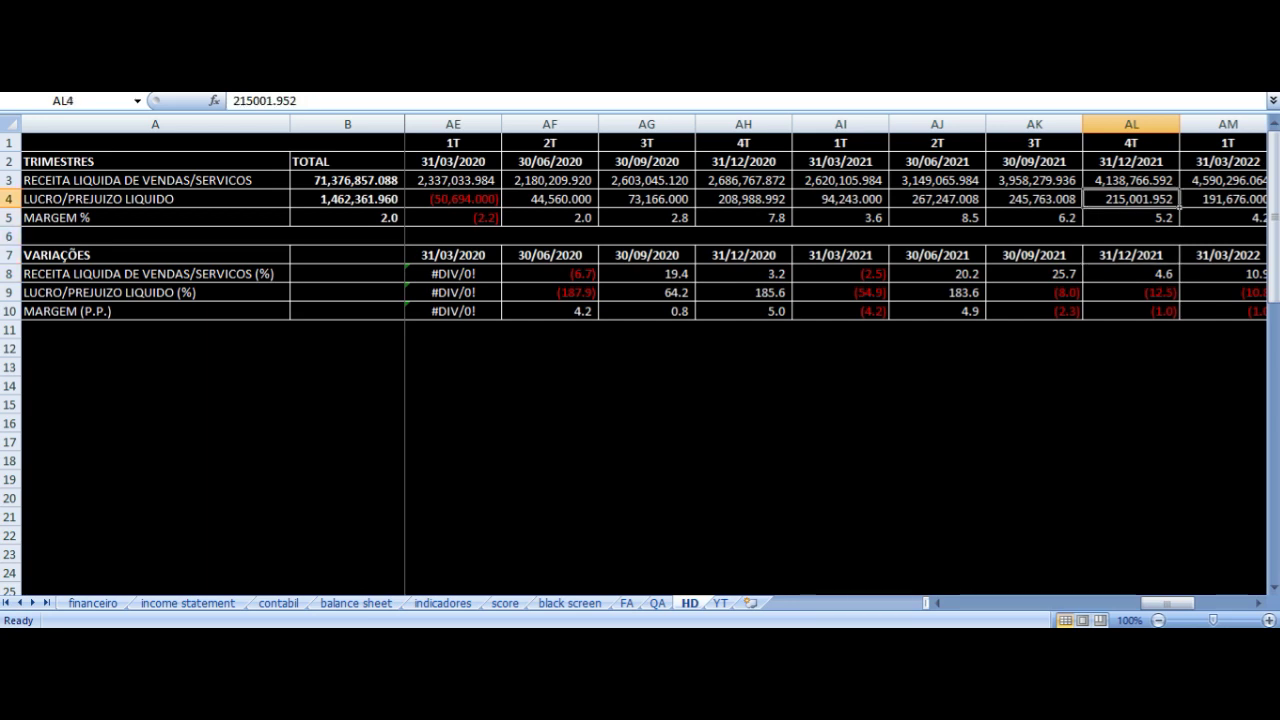
key("Right")
key("Right")
key("Right")
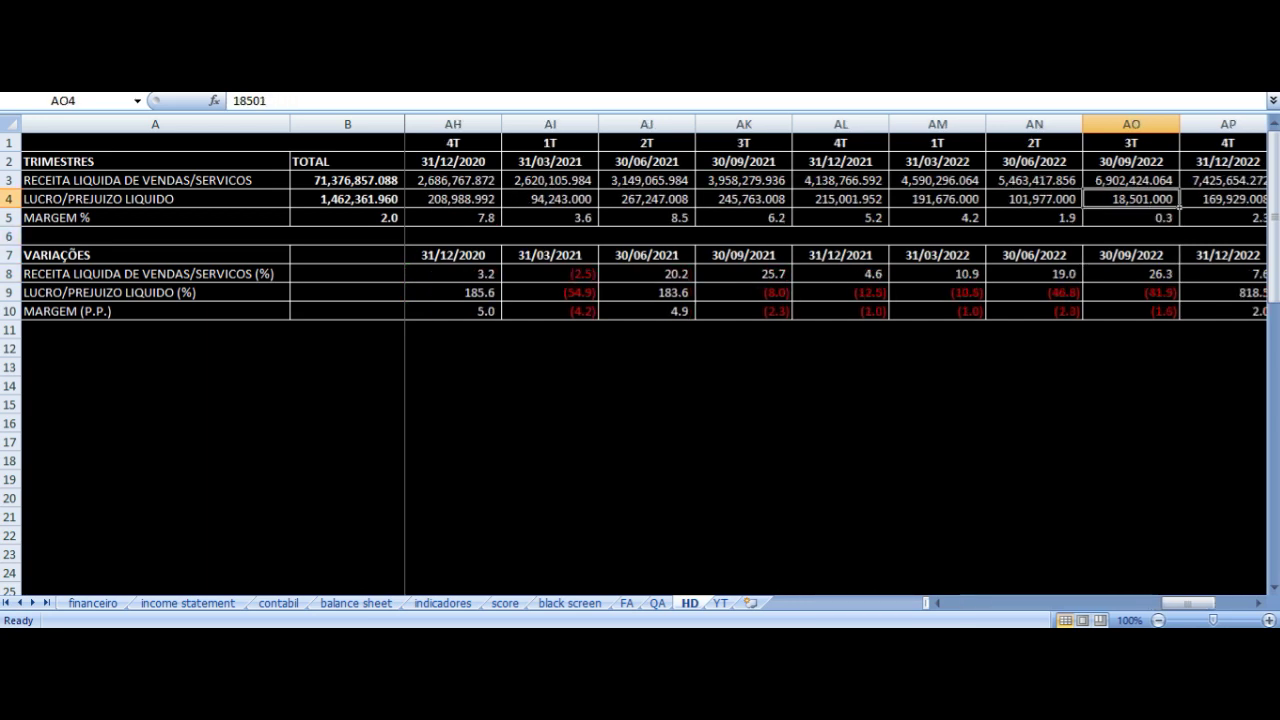
key("Left")
key("Right")
key("Right")
key("Left")
key("Left")
key("Left")
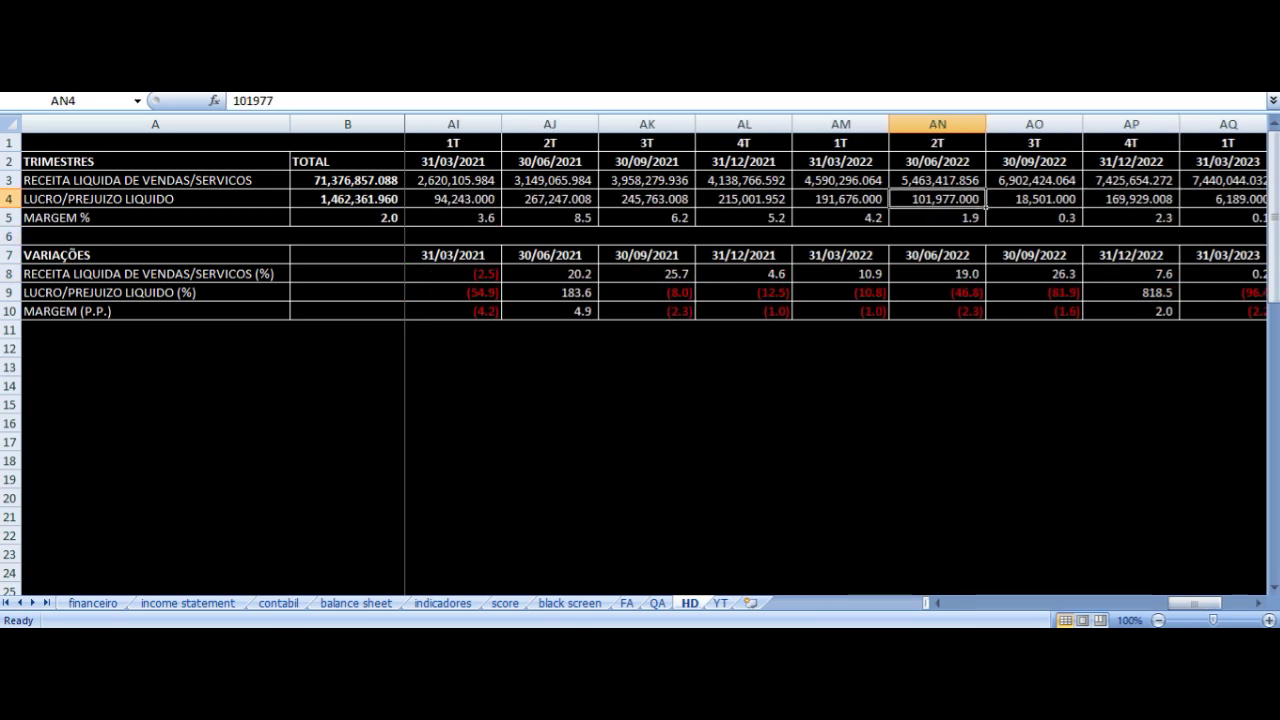
key("Left")
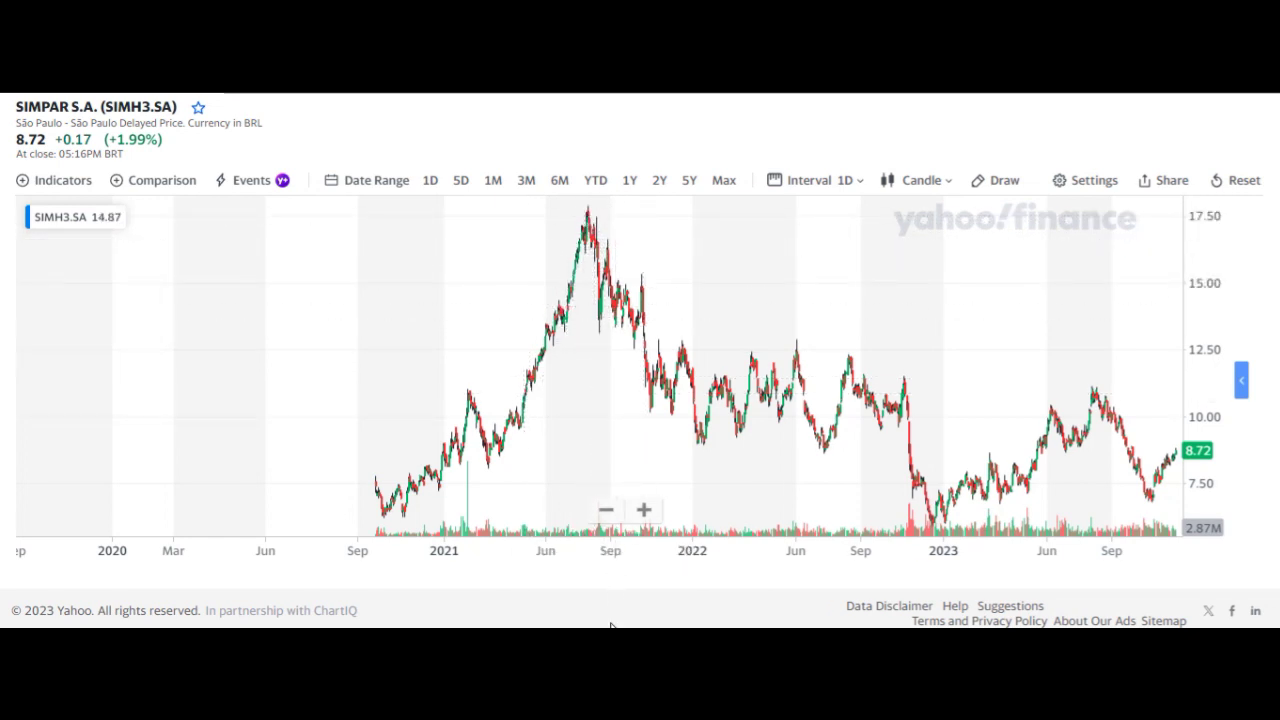
- Switch from the SIMH3 chart to the workbook's YT sheet and check the P/L 12 MESES value
key("alt+Tab")
left_click(719, 603)
scroll(511, 315, "up", 15)
scroll(514, 325, "up", 2)
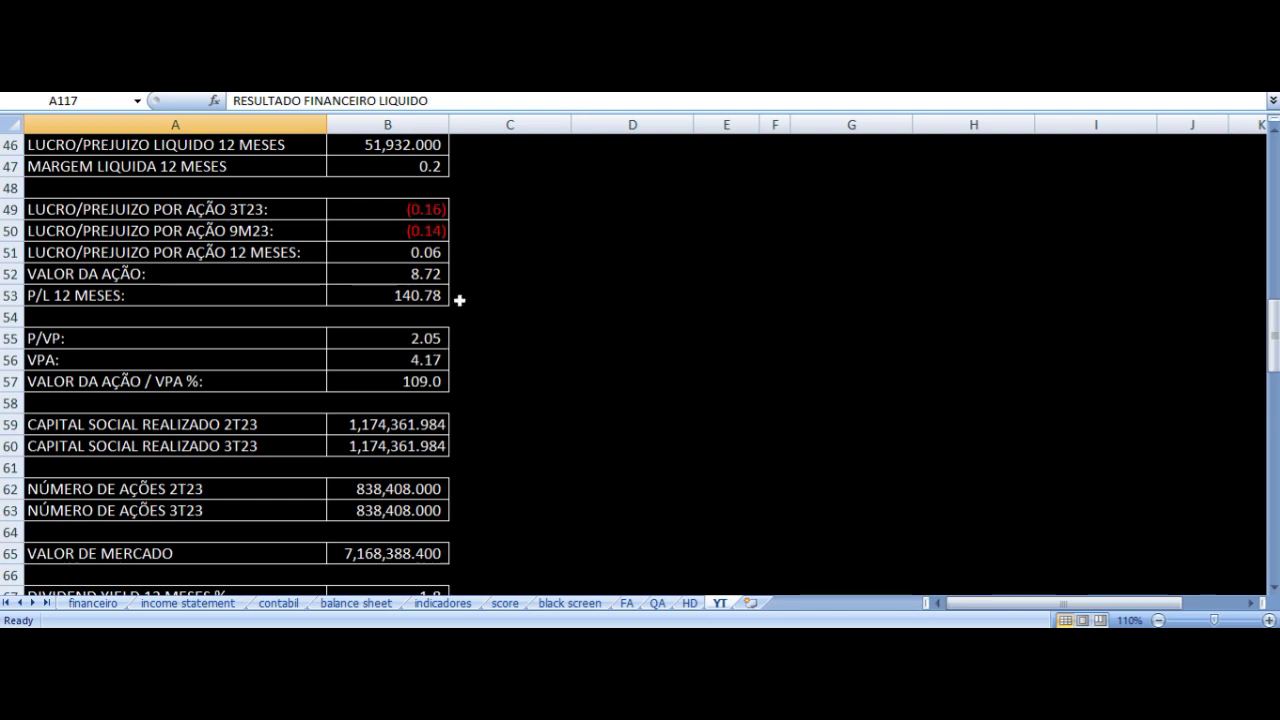
left_click(414, 295)
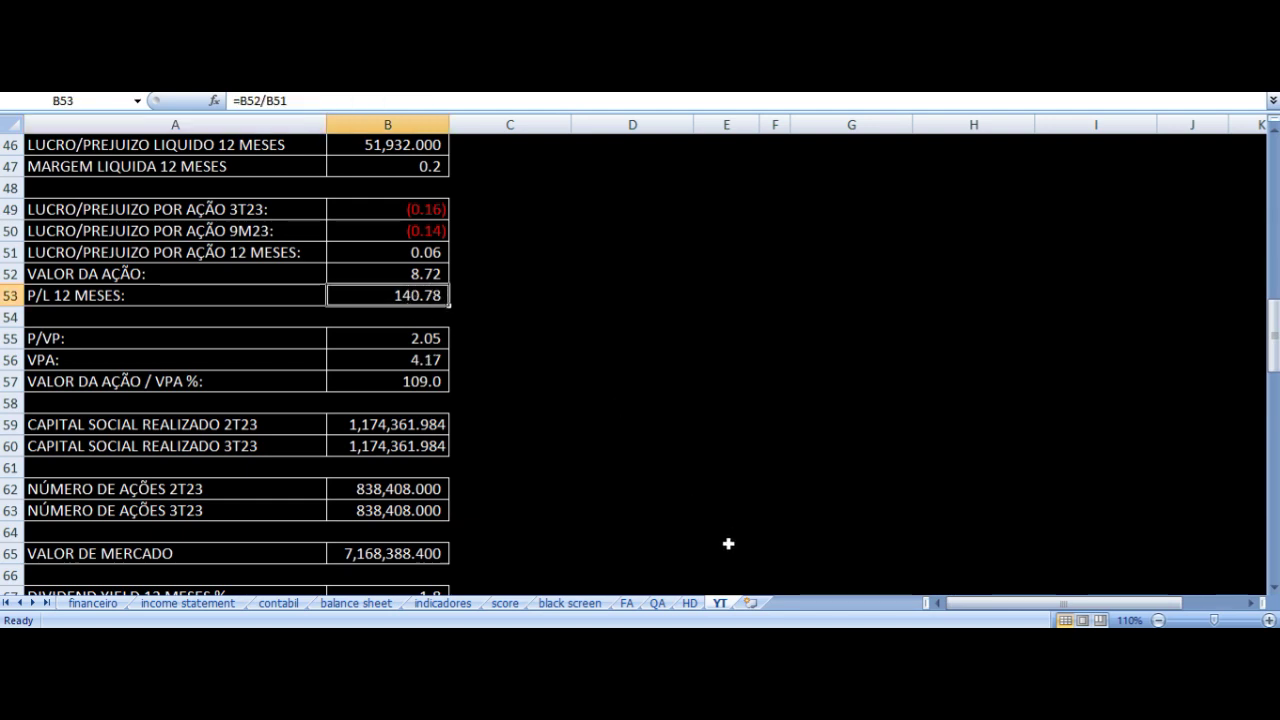
- Return to the HD sheet and go through the quarter dates from 1T 2022 to 3T 2023
left_click(690, 602)
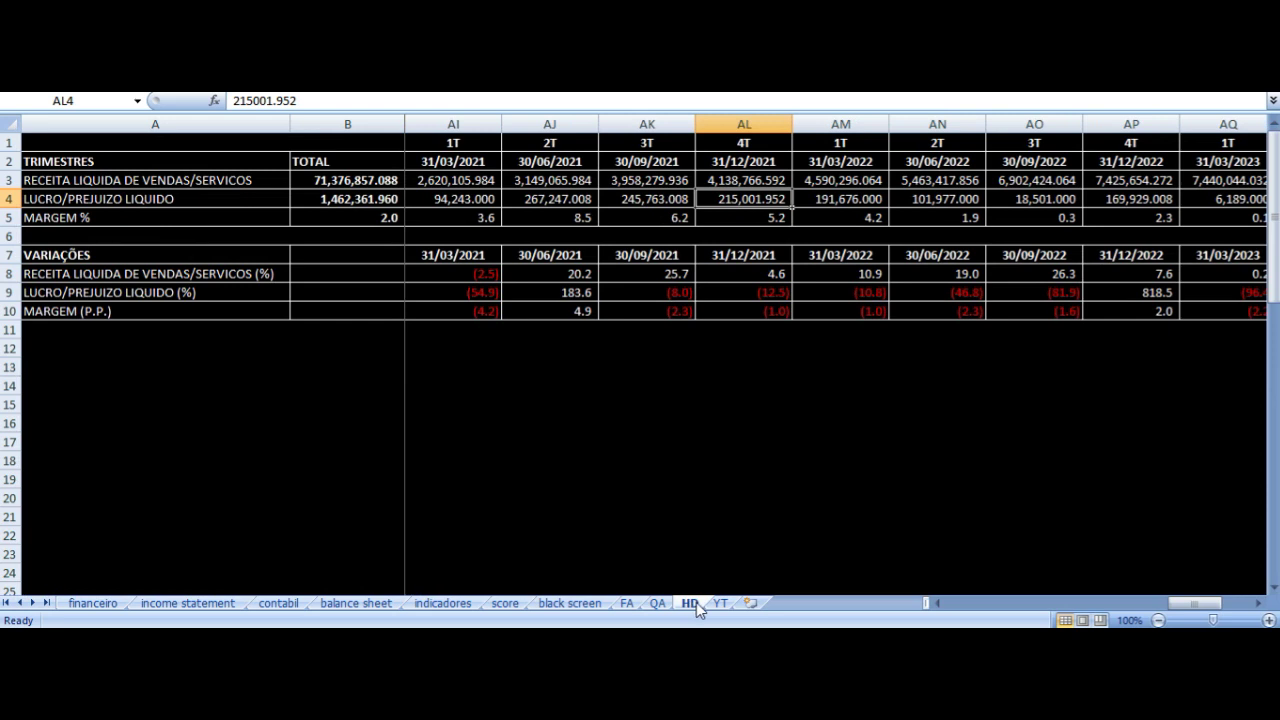
left_click(842, 199)
key("Up")
key("Up")
key("Up")
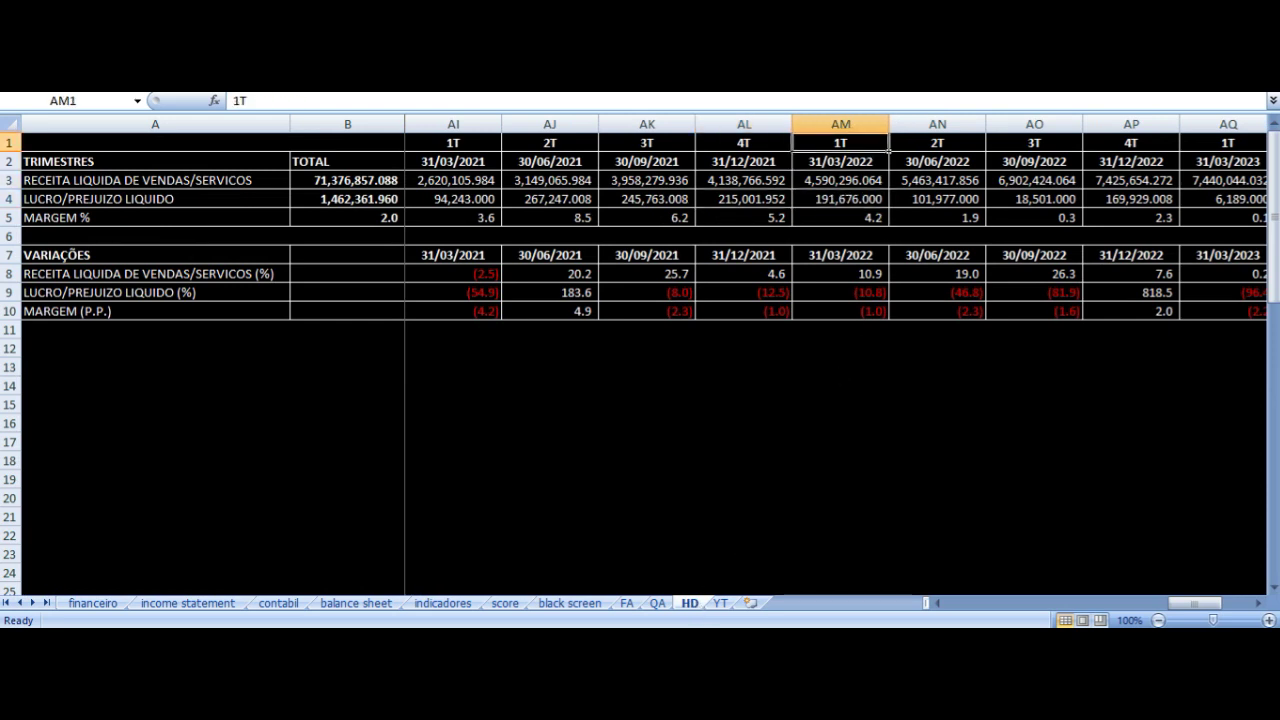
key("Down")
key("Right")
key("Right")
key("Right")
key("Right")
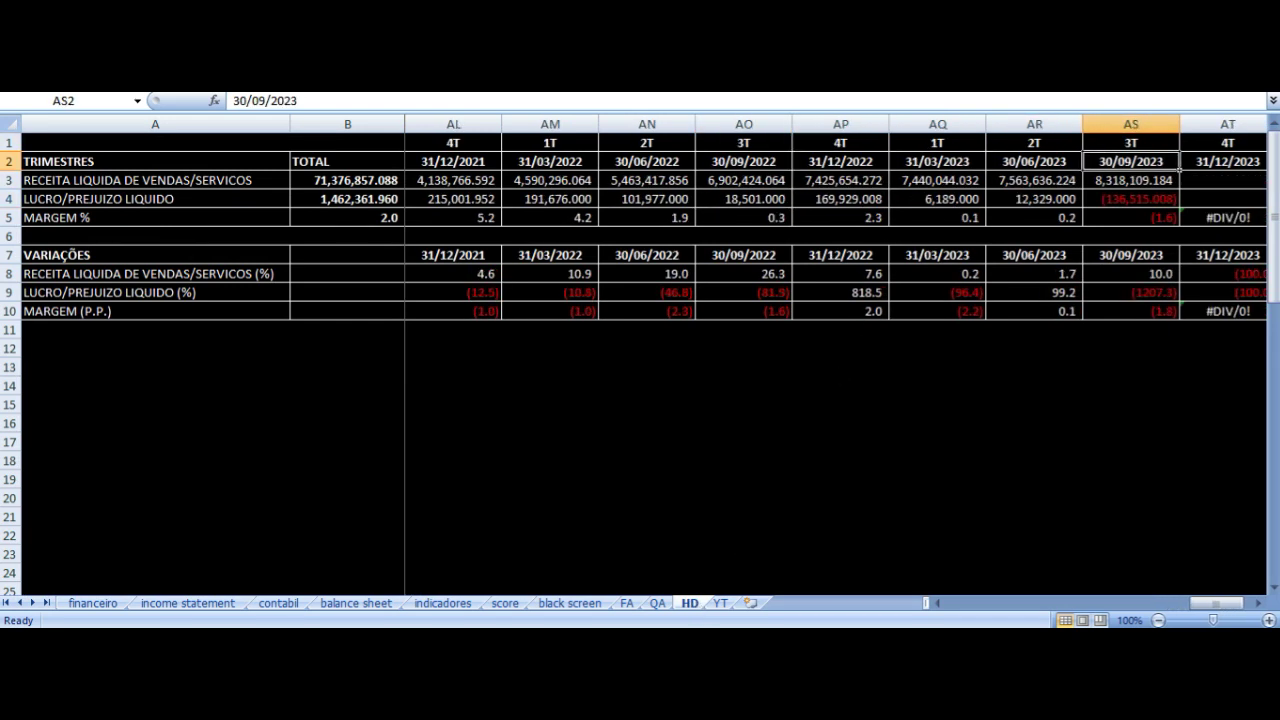
- Compare the 1T 2023 and 2T 2023 columns, checking RECEITA LIQUIDA and LUCRO/PREJUIZO LIQUIDO
key("Left")
key("Left")
key("Left")
key("Right")
key("Left")
key("Right")
key("Down")
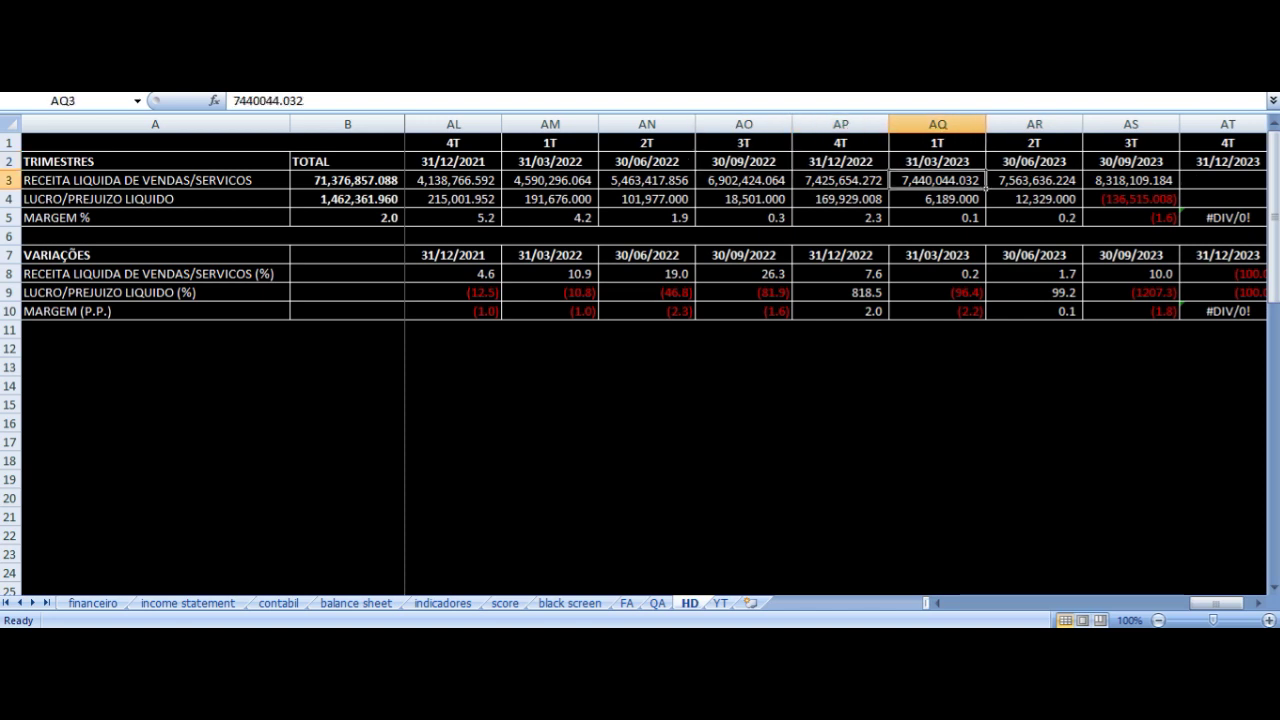
key("Right")
key("Left")
key("Up")
key("Down")
key("Right")
key("Up")
key("Down")
key("Down")
key("Down")
key("Up")
key("Up")
key("Right")
- Follow LUCRO/PREJUIZO LIQUIDO across the 2022 quarters up to 4T 2022
key("Left")
key("Left")
key("Left")
key("Left")
key("Left")
key("Down")
key("Right")
key("Right")
key("Right")
key("Right")
key("Right")
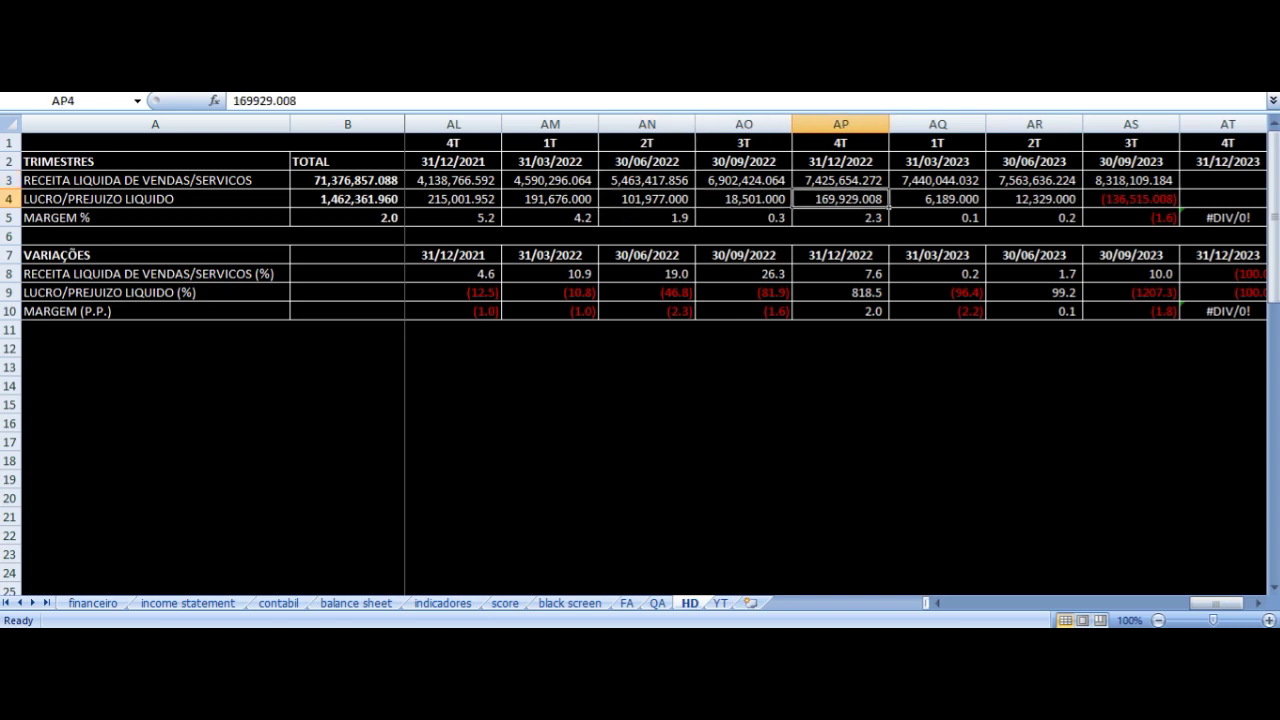
- Go to 3T 2023 and trace RECEITA LIQUIDA back through the quarters to 1T 2021
key("Up")
key("Up")
key("Up")
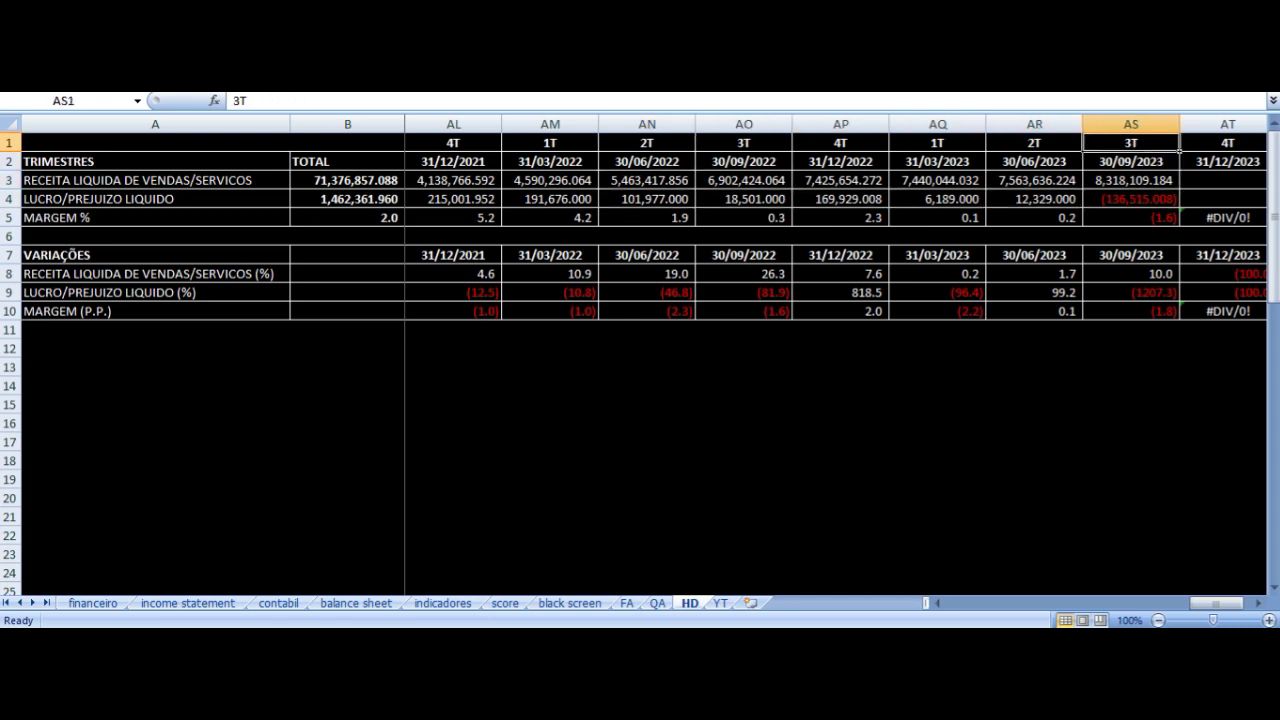
key("Down")
key("Down")
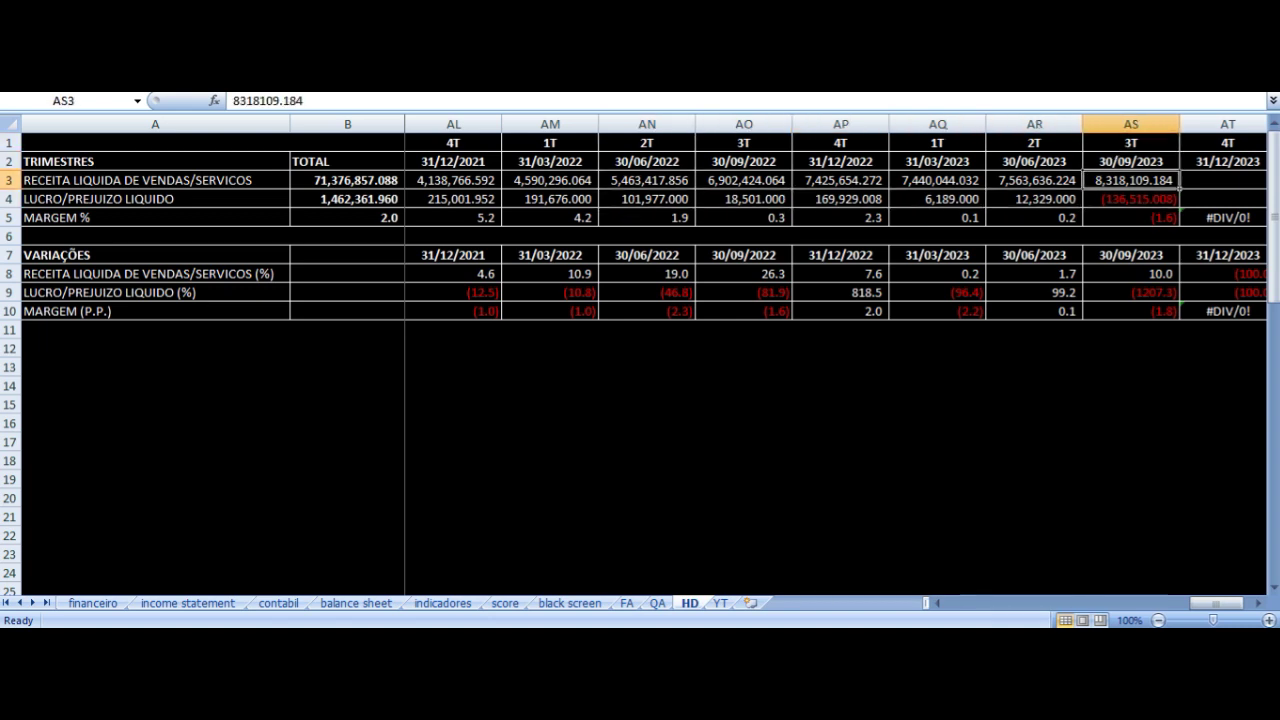
key("Left")
key("Left")
key("Left")
key("Left")
key("Left")
key("Left")
key("Left")
key("Left")
key("Left")
key("Left")
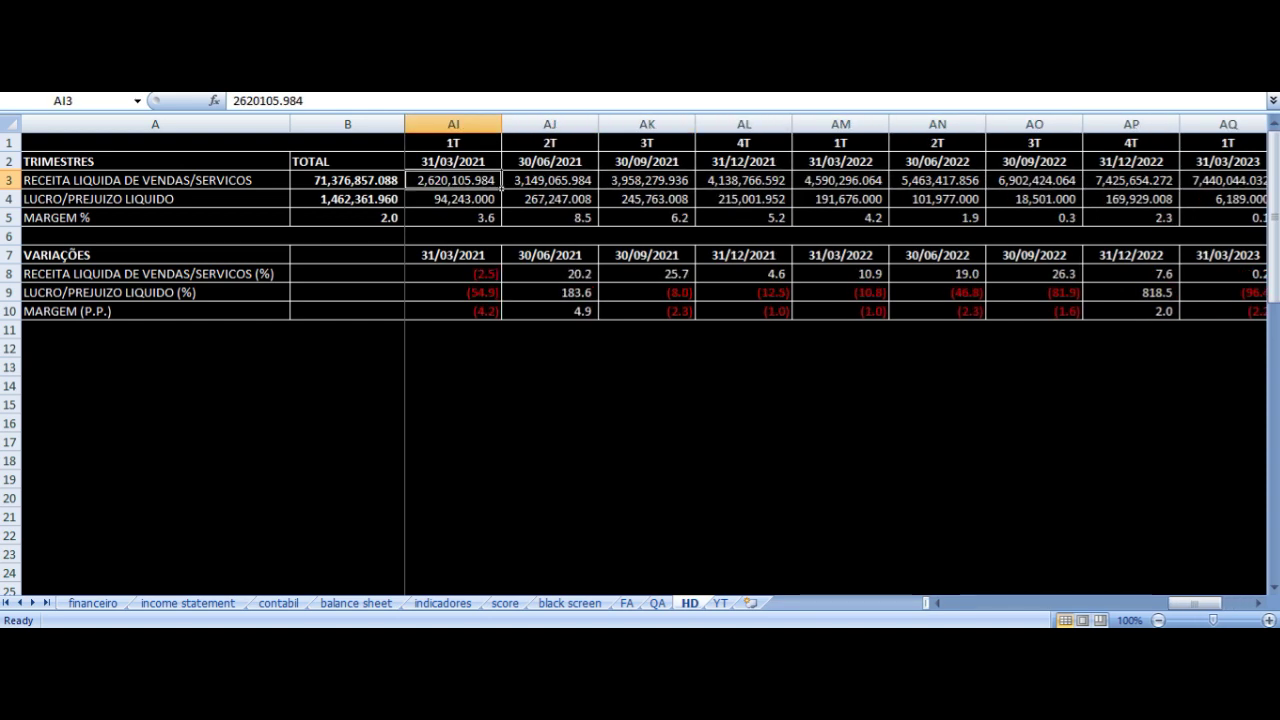
- Review RECEITA LIQUIDA and LUCRO/PREJUIZO LIQUIDO for 3T 2021
key("Right")
key("Right")
key("Up")
key("Up")
key("Down")
key("Down")
key("Down")
key("Up")
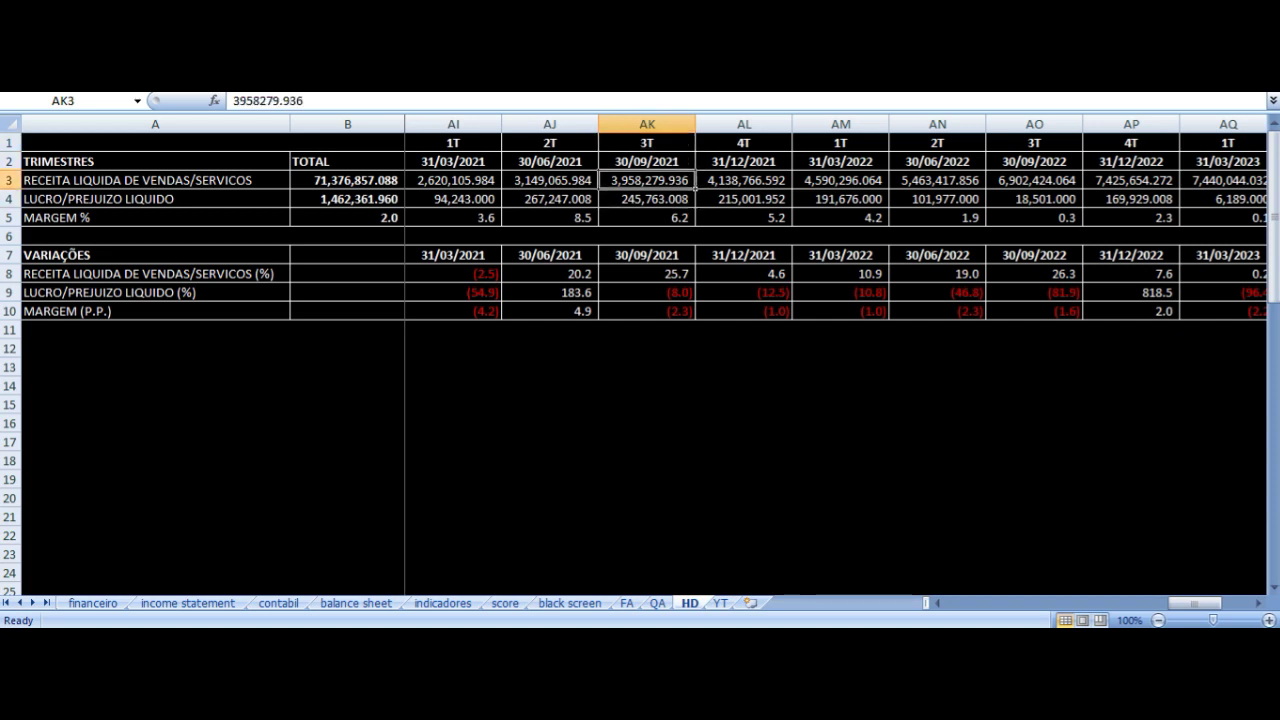
- Follow RECEITA LIQUIDA quarter by quarter from 3T 2021 to 3T 2023
key("Right")
key("Right")
key("Right")
key("Right")
key("Right")
key("Right")
key("Right")
key("Right")
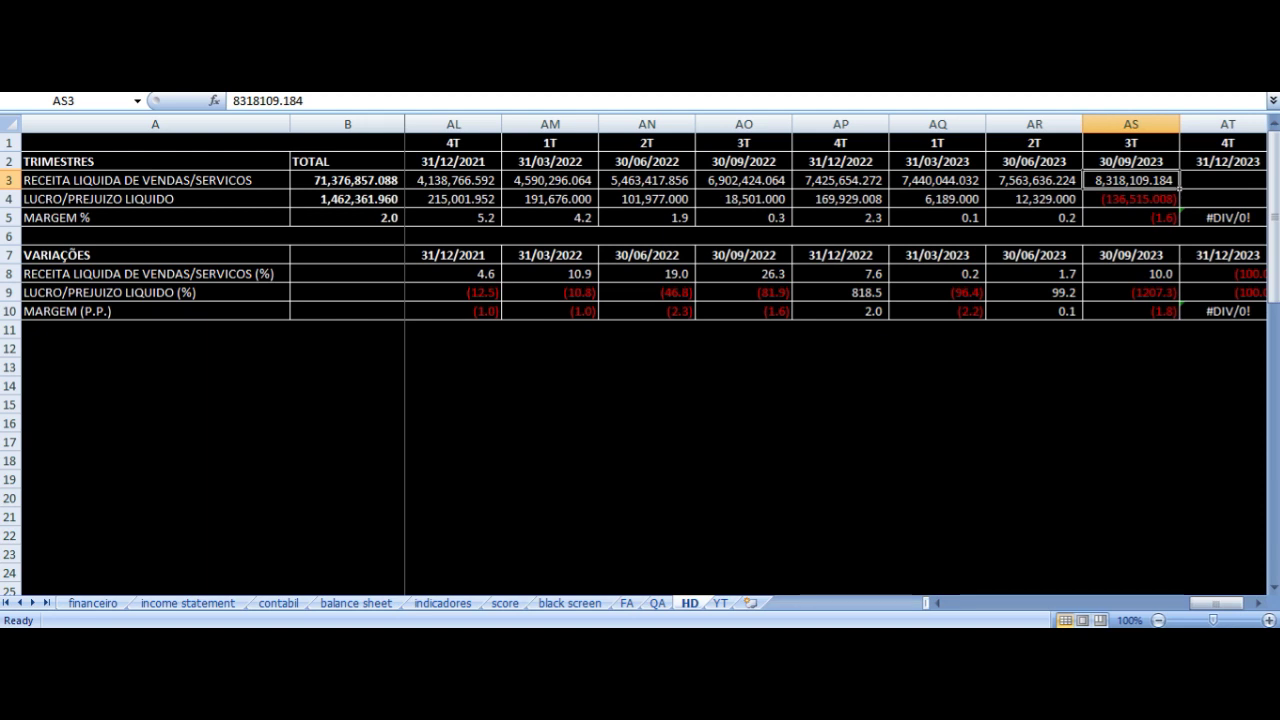
- Review LUCRO/PREJUIZO LIQUIDO and MARGEM % for 3T 2023 and return to the column's quarter heading
key("Down")
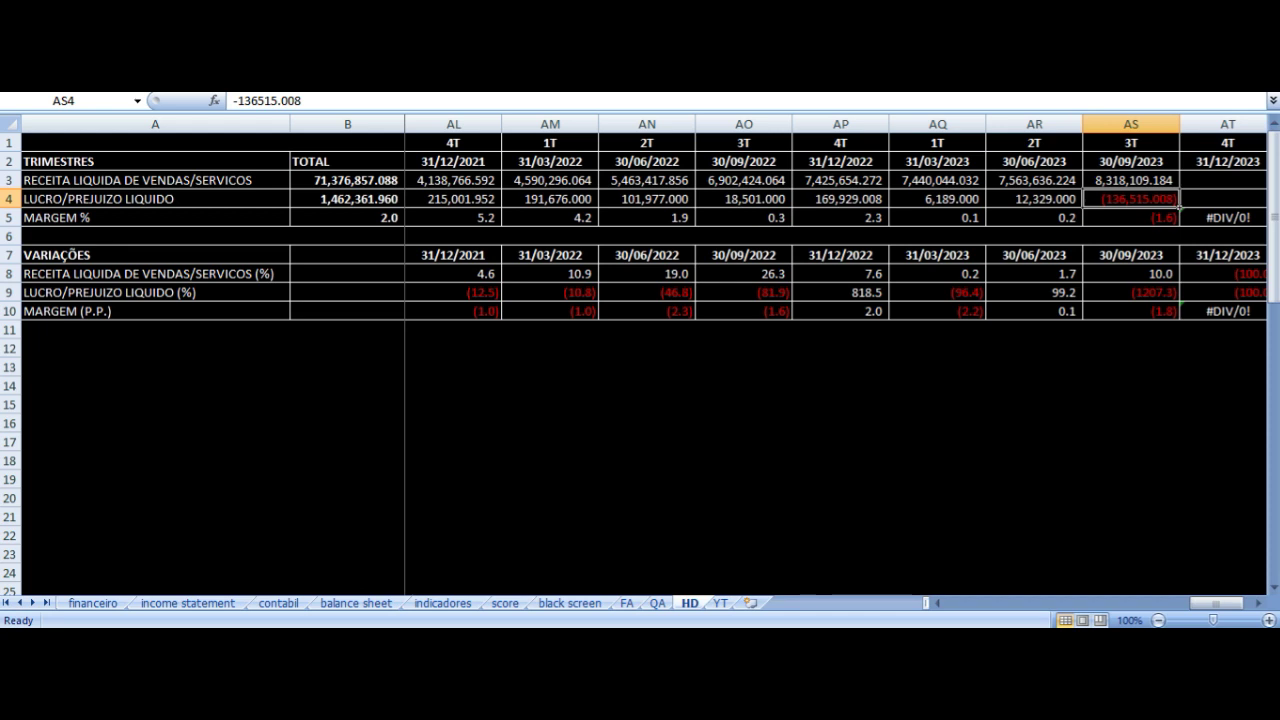
key("Down")
key("Up")
key("Up")
key("Up")
key("Up")
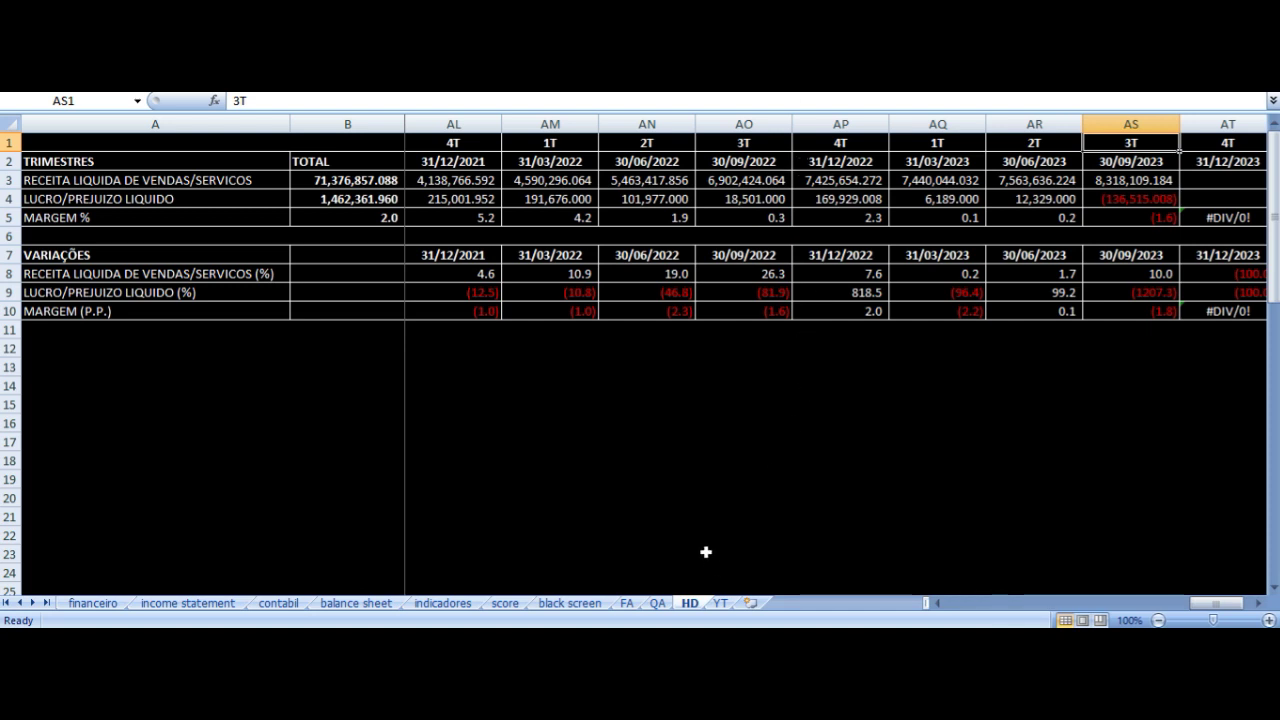
- Open the YT sheet at the SIMH margin and results tables comparing 3T23 with 3T22 and 2T23
left_click(721, 603)
scroll(529, 354, "up", 9)
scroll(529, 354, "up", 5)
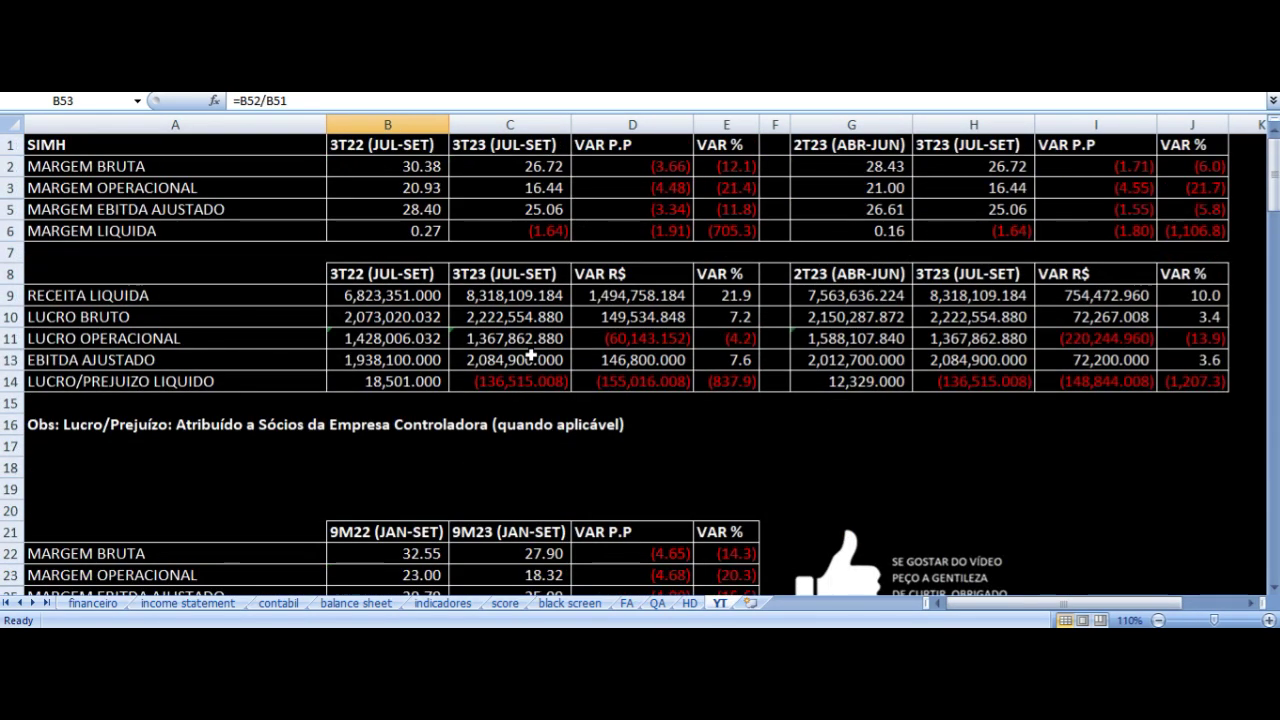